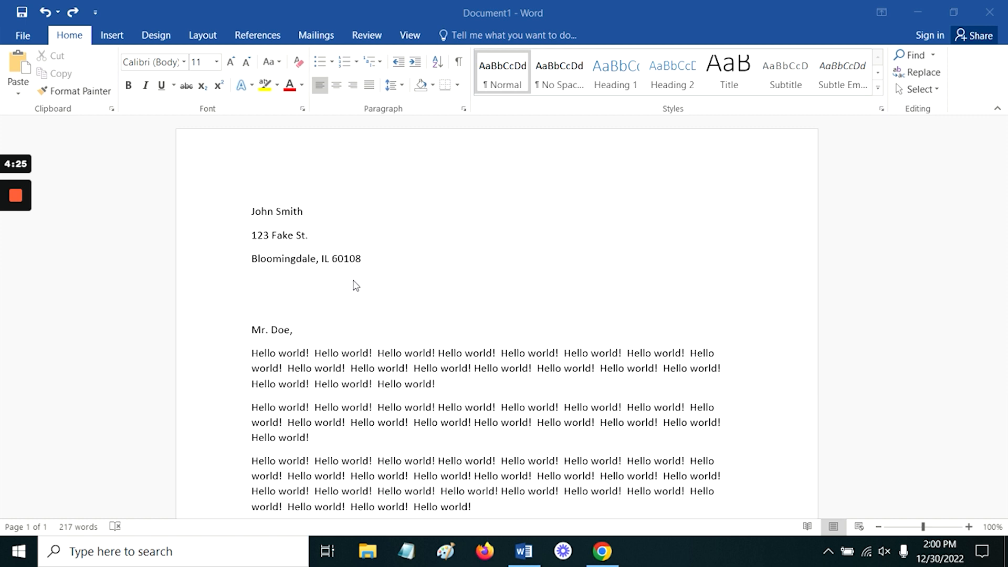
Step: Remove the space after the first line of the address block
click(307, 216)
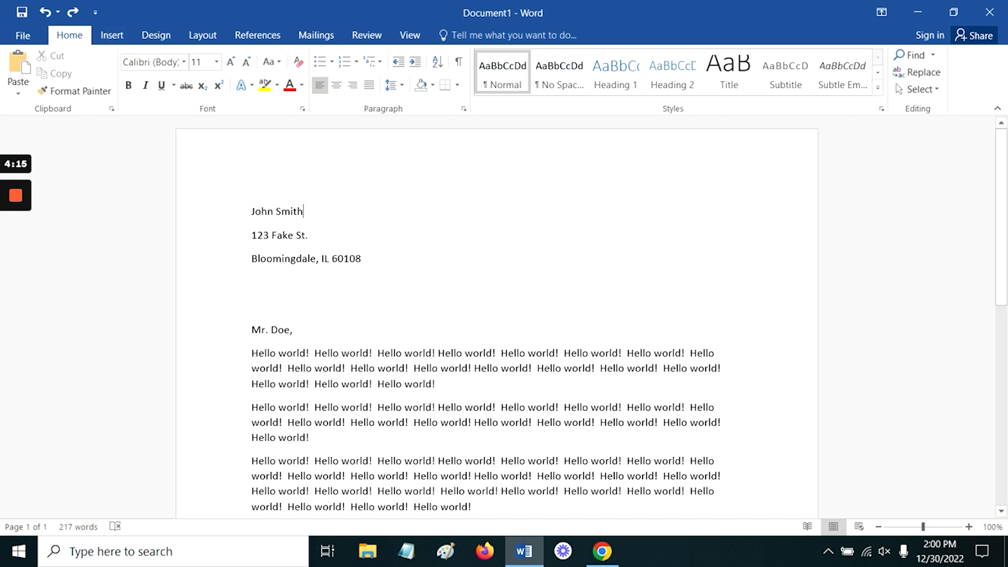
click(395, 88)
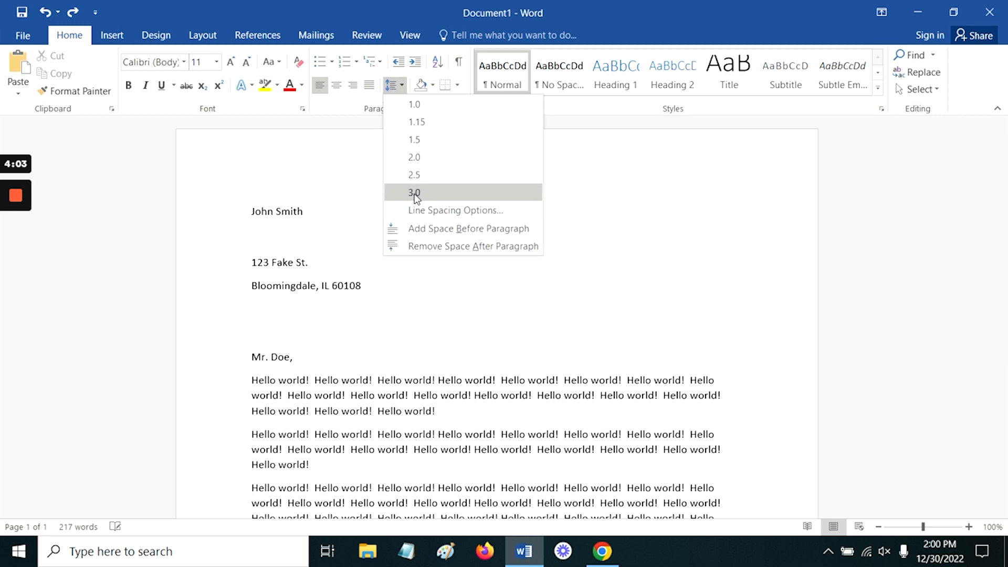
click(426, 246)
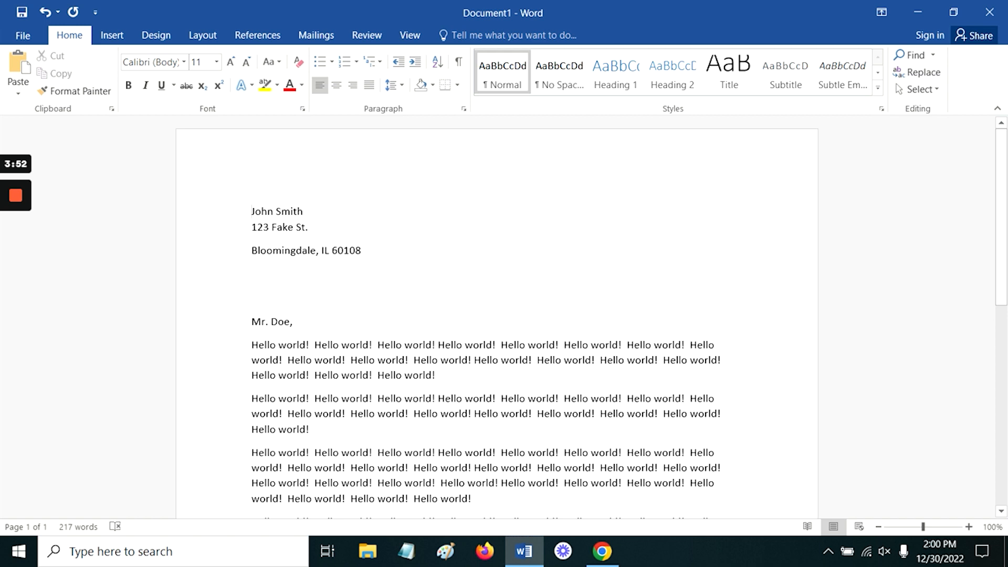
Step: Set the spacing after the street line of the address block to 0 pt
drag(251, 212, 321, 431)
click(444, 234)
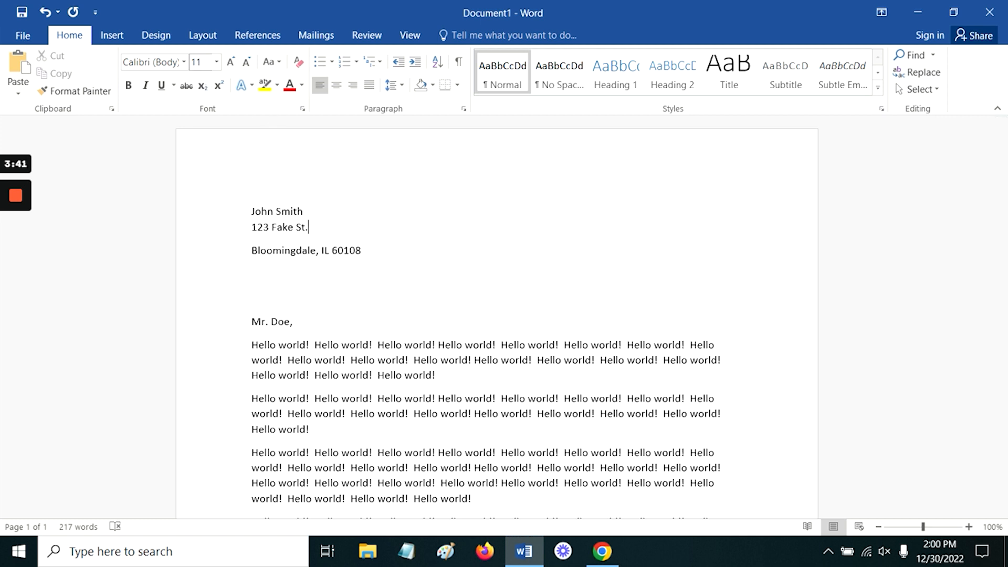
click(204, 38)
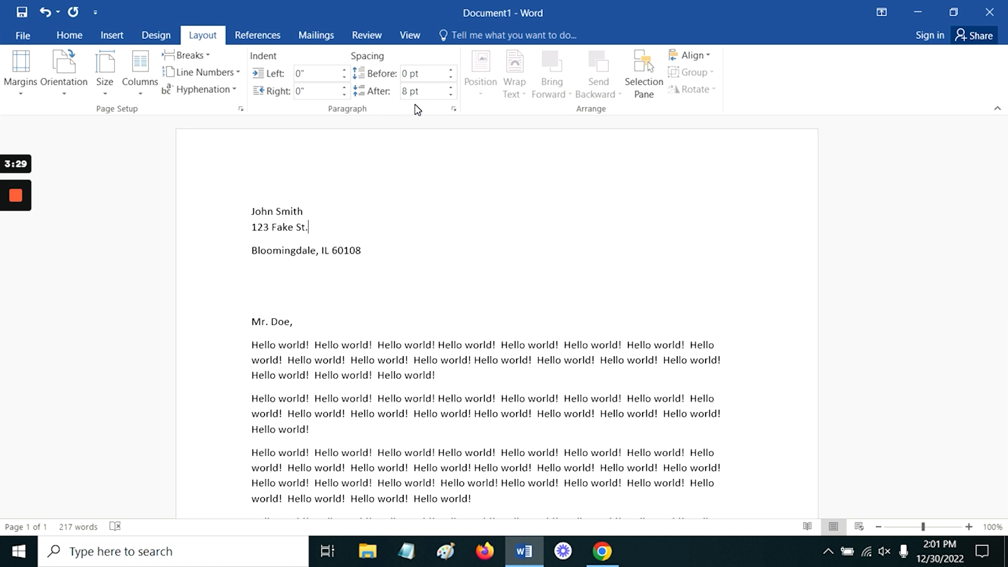
click(453, 95)
click(451, 88)
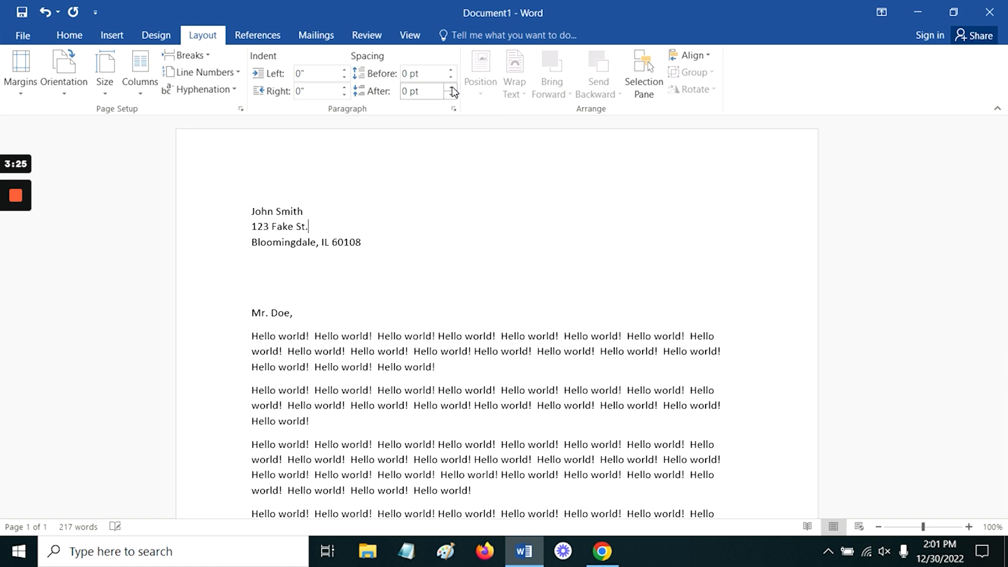
Step: Try larger spacing after the street line in increments and bring it back down to 0 pt
click(452, 88)
click(452, 88)
click(451, 89)
click(451, 88)
click(451, 97)
click(450, 97)
double_click(450, 97)
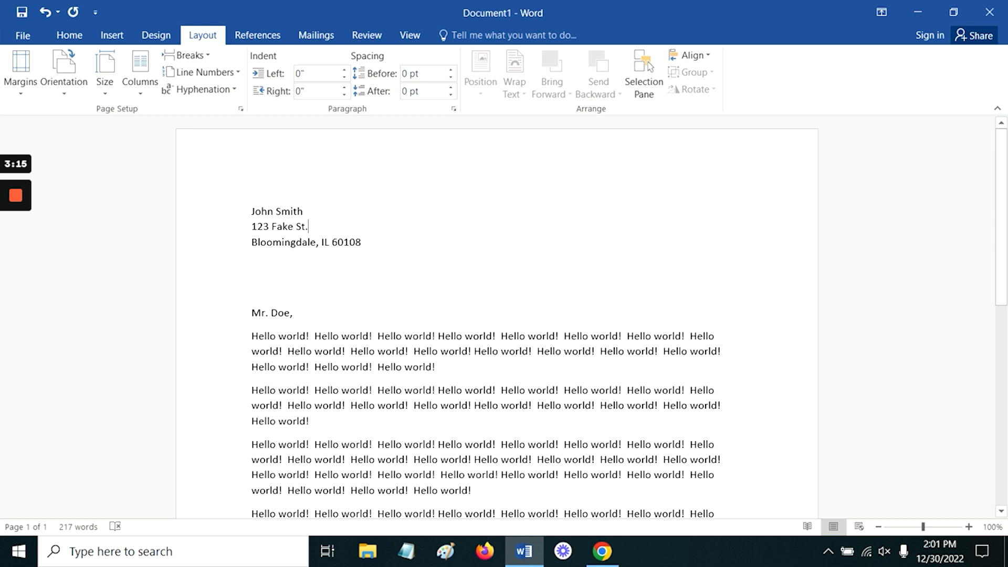
Step: Set the spacing after the street line to 55 pt and reduce it stepwise to 0 pt
click(418, 93)
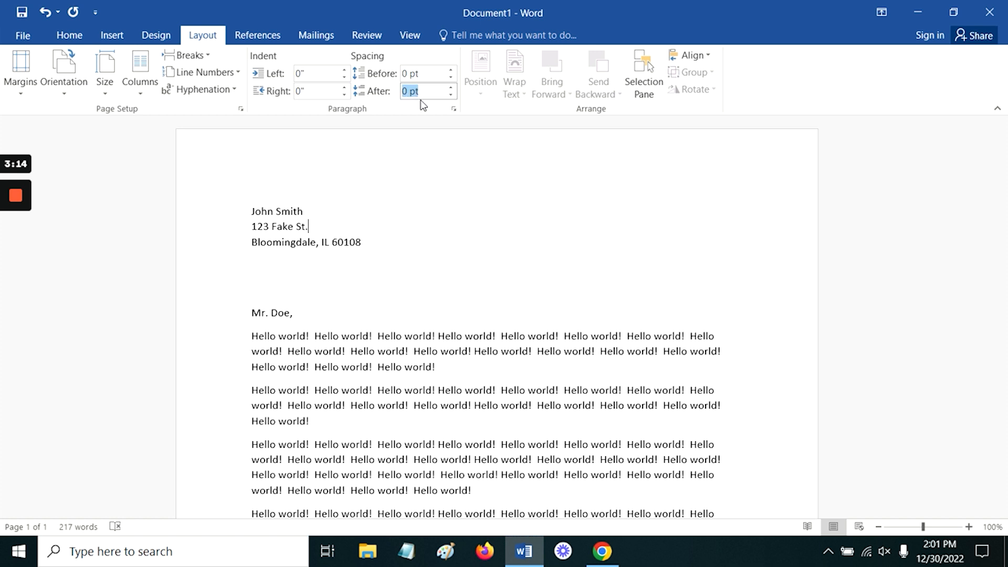
text(55)
key(Return)
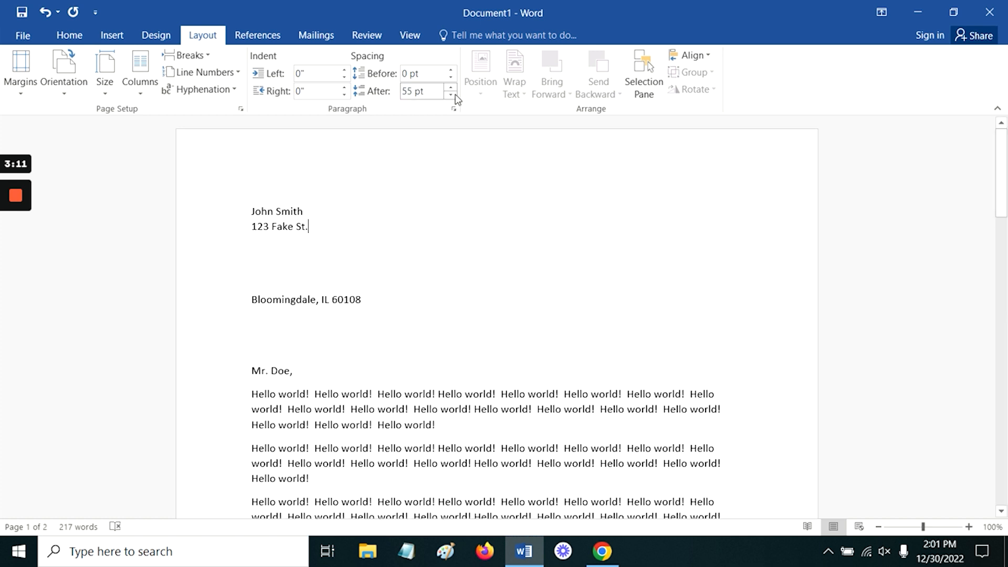
click(451, 95)
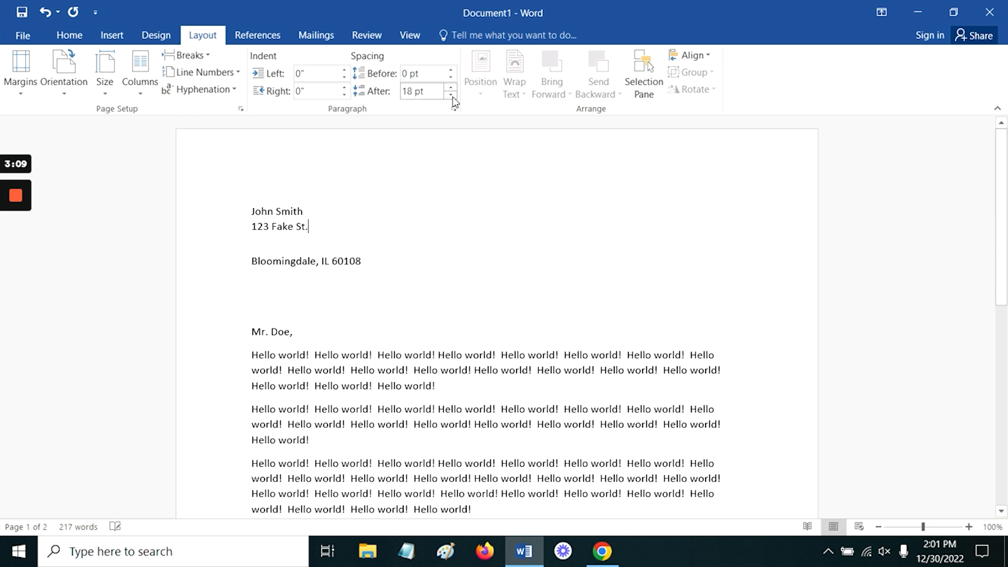
click(451, 95)
click(451, 95)
click(451, 95)
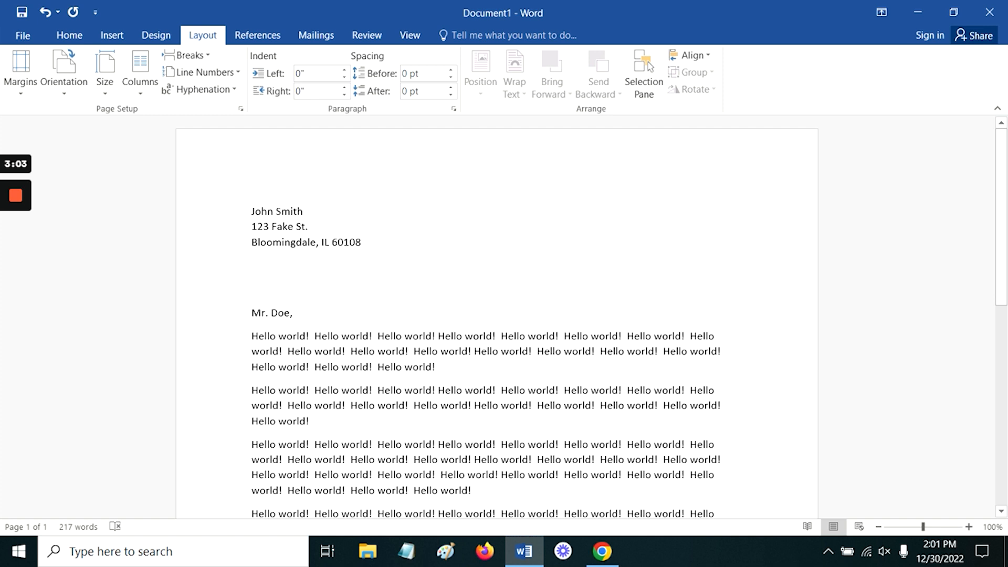
Step: Add the filler lines "sdfasdfasdfsd" and "sdfsfsfsdsdfsf" below the street line and delete both
key(Return)
text(sdfasdfasdfsd)
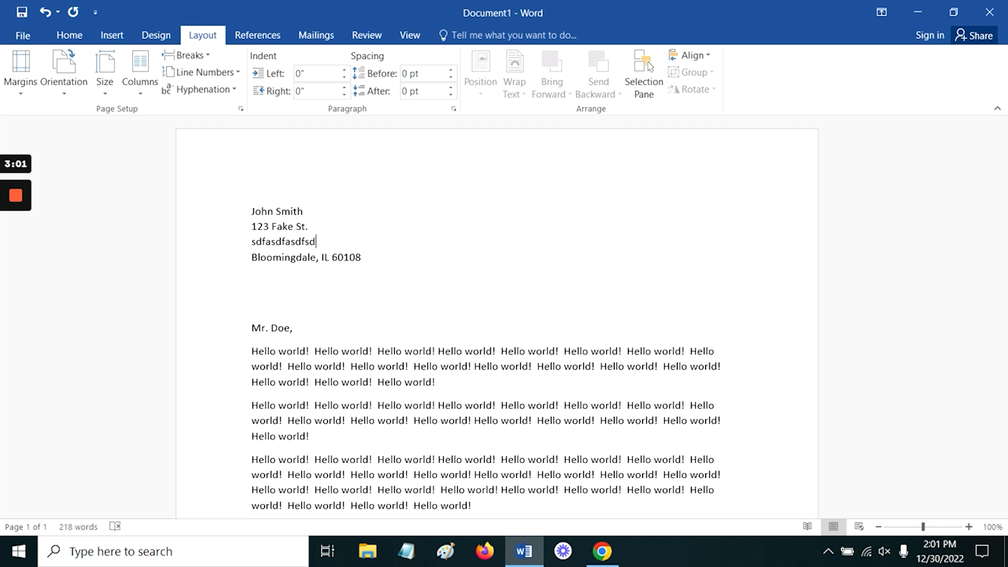
key(Return)
text(sdfsfsfsdsdfsf)
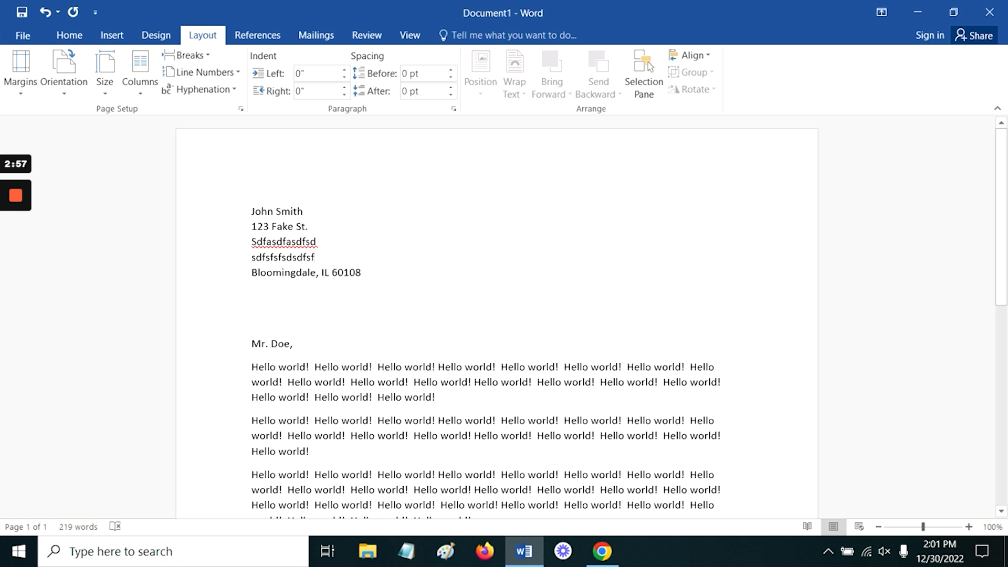
drag(321, 262, 304, 250)
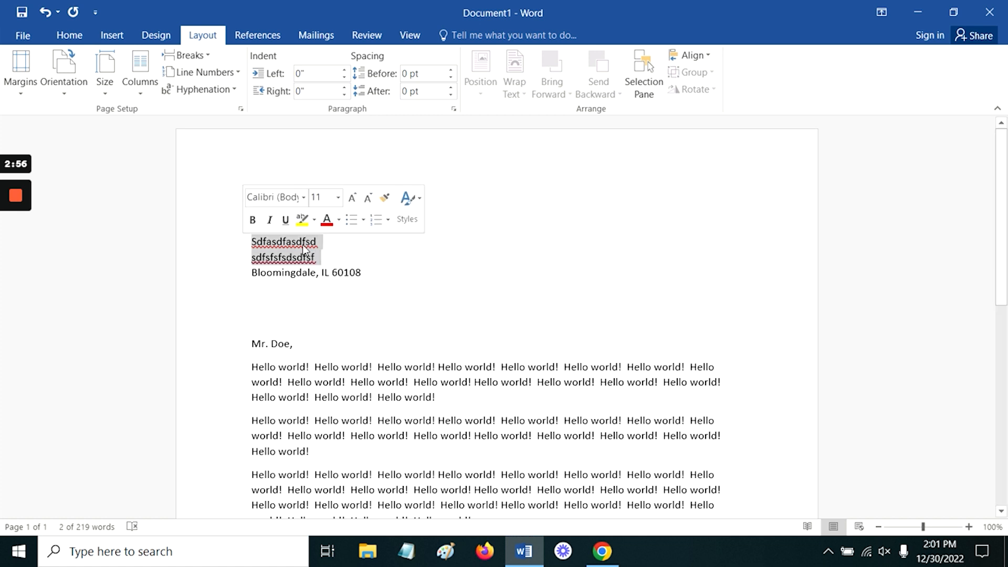
key(BackSpace)
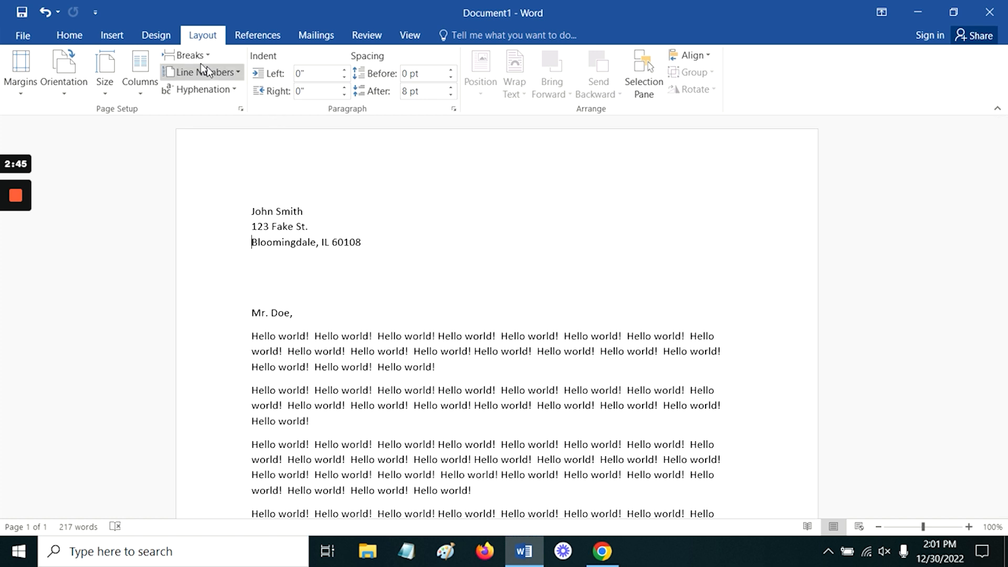
Step: Apply the built-in No Paragraph Space setting to the whole document and look over the letter
click(163, 43)
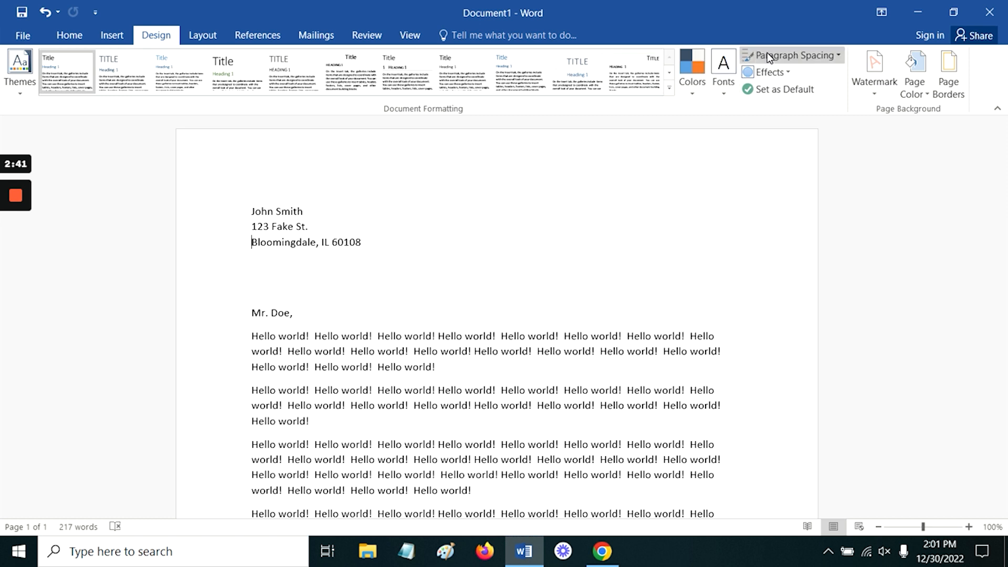
click(781, 56)
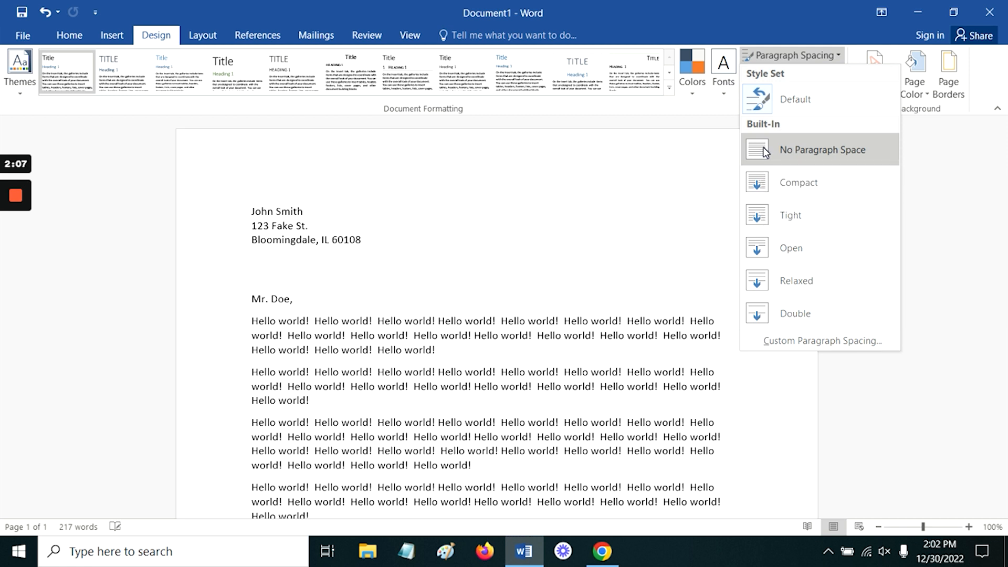
click(765, 152)
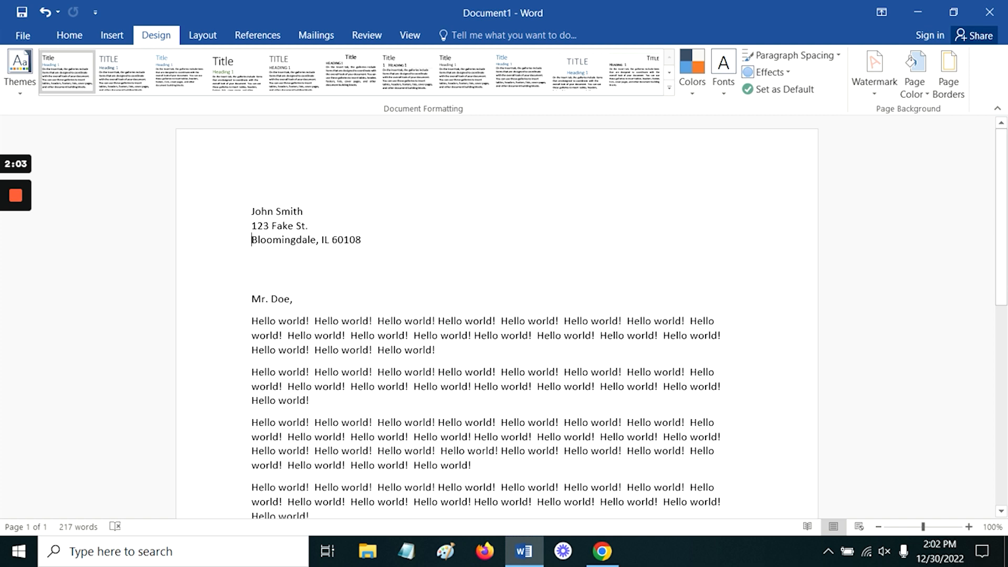
scroll(496, 315, down, 5)
scroll(497, 315, up, 5)
click(68, 37)
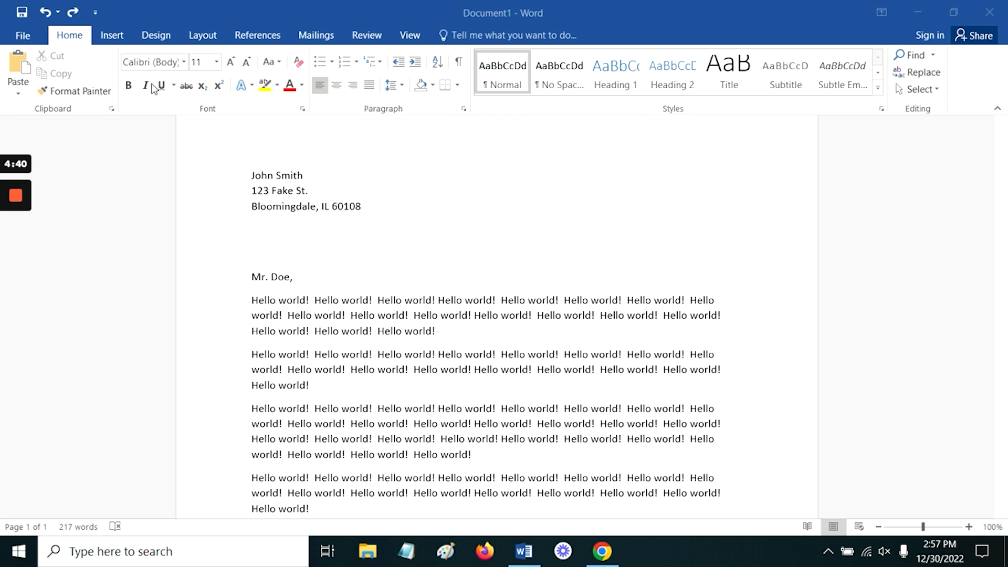
Step: Insert a Blank style header containing the text "sDFSadDASFASDFASDDFASF"
click(112, 35)
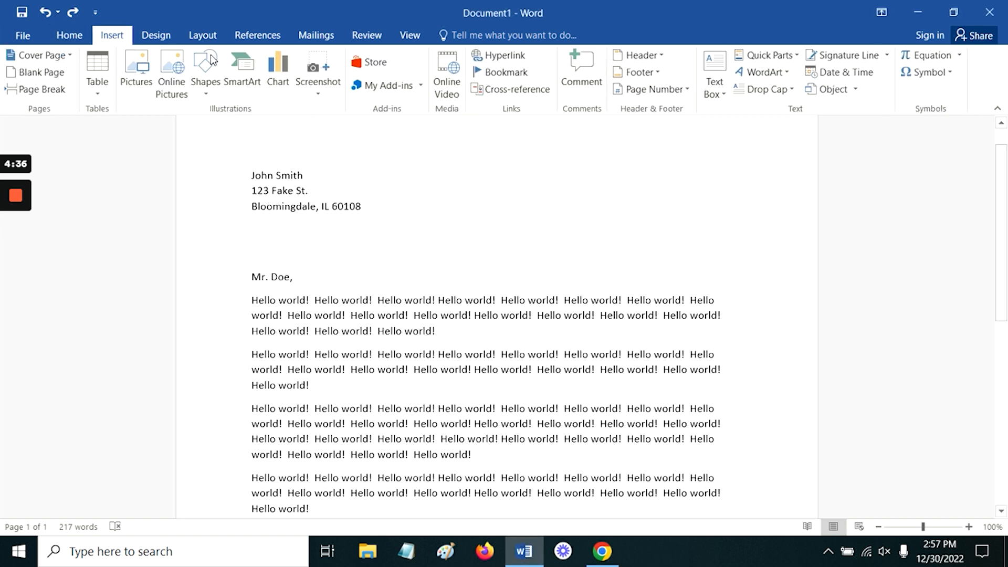
click(639, 59)
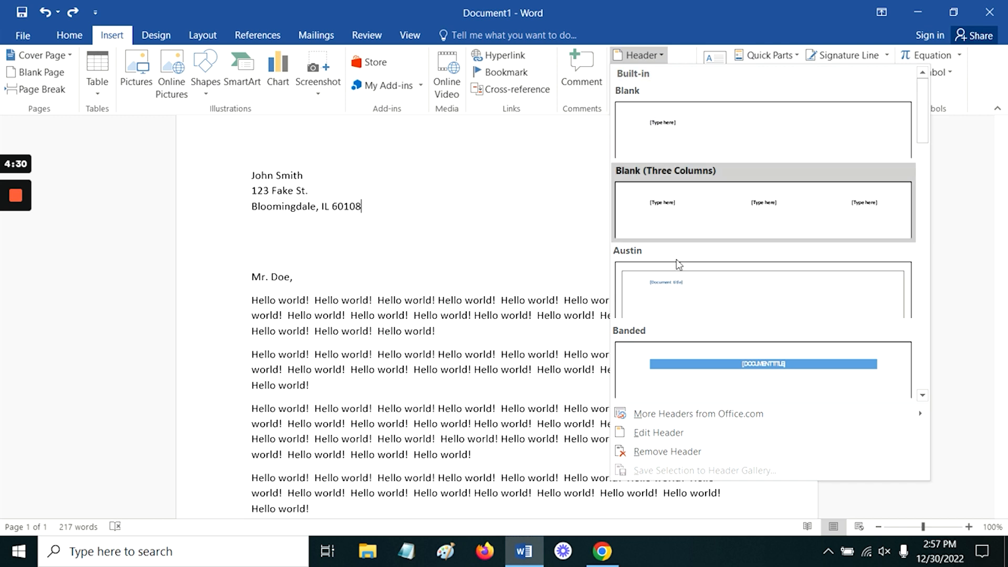
click(681, 143)
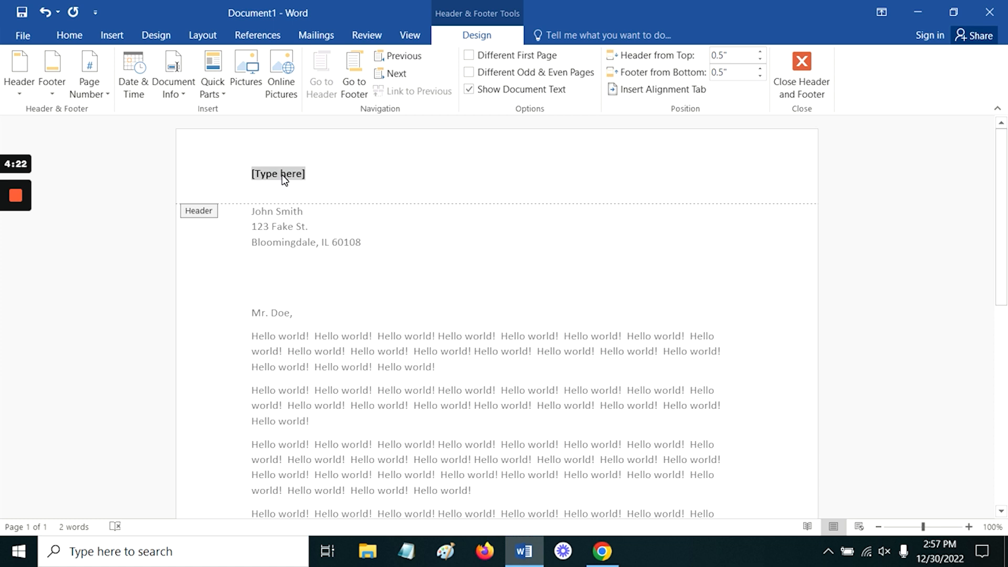
text(sDFSadDASFASDFASDDFASF)
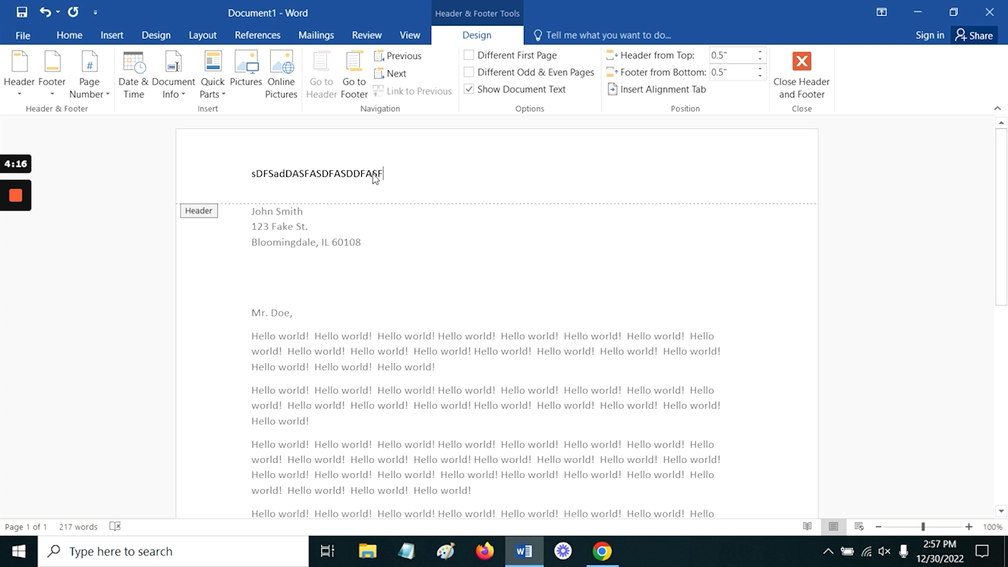
Step: Format the header text in Broadway at size 22 and align it right
drag(374, 176, 247, 180)
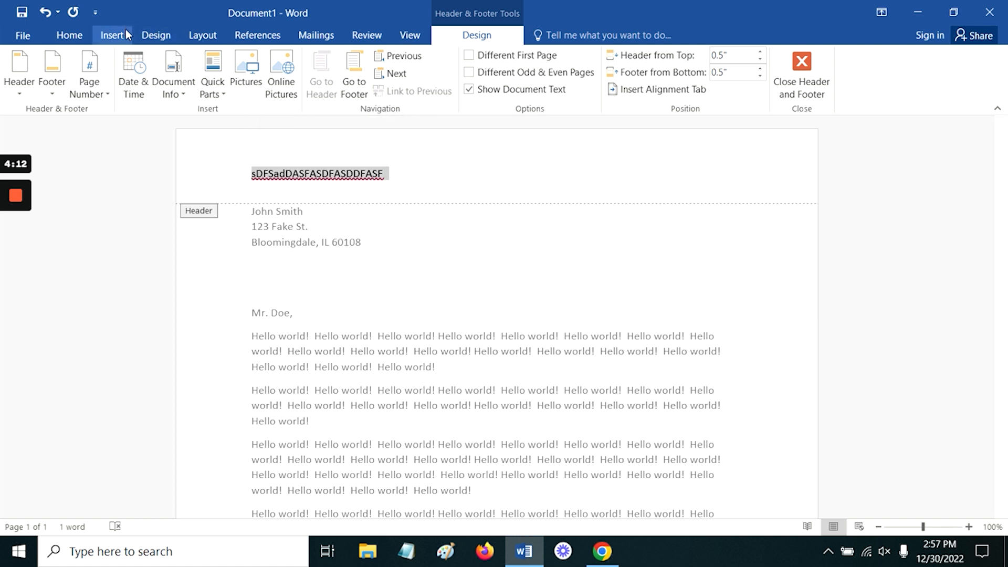
click(77, 36)
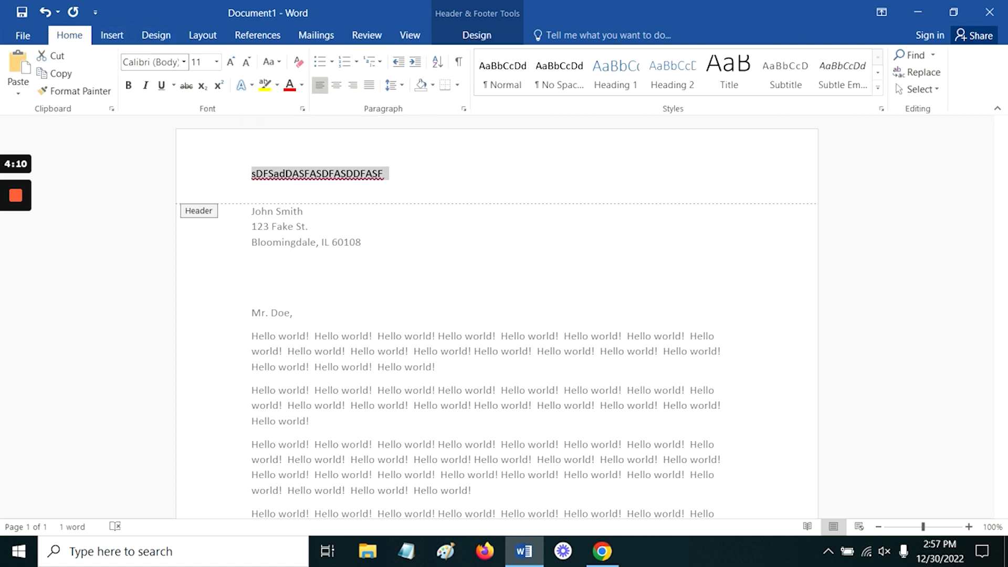
click(183, 62)
click(173, 153)
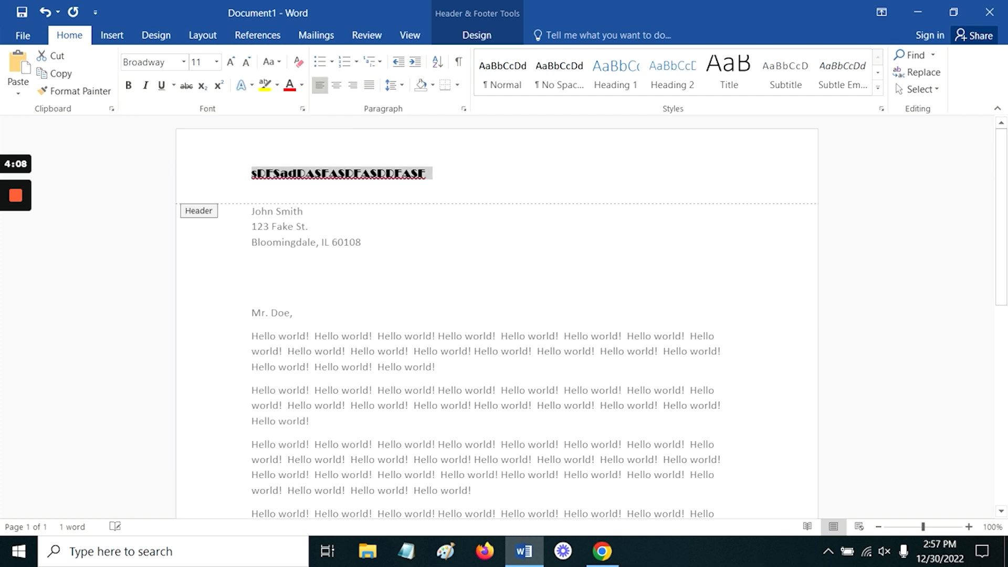
click(216, 62)
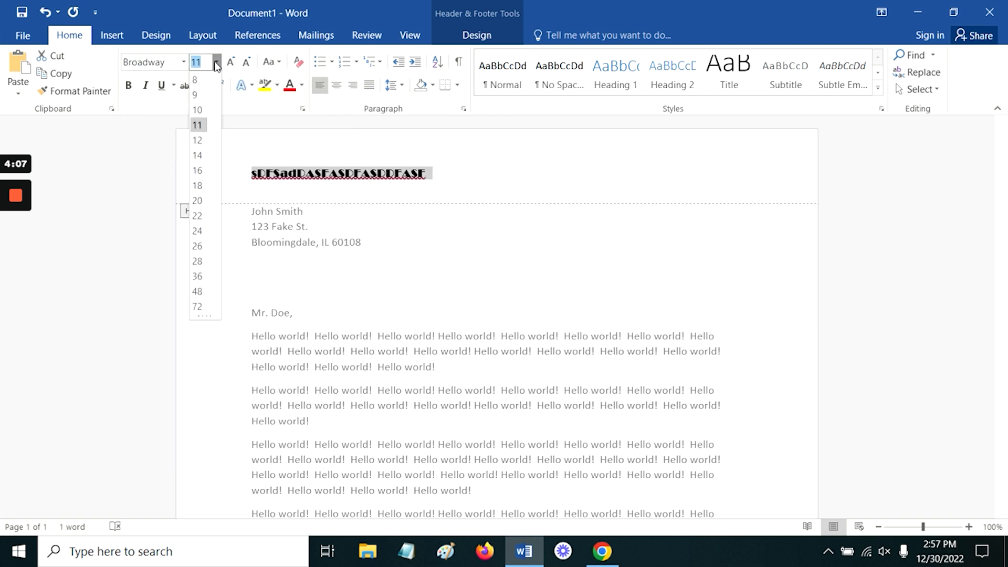
click(198, 216)
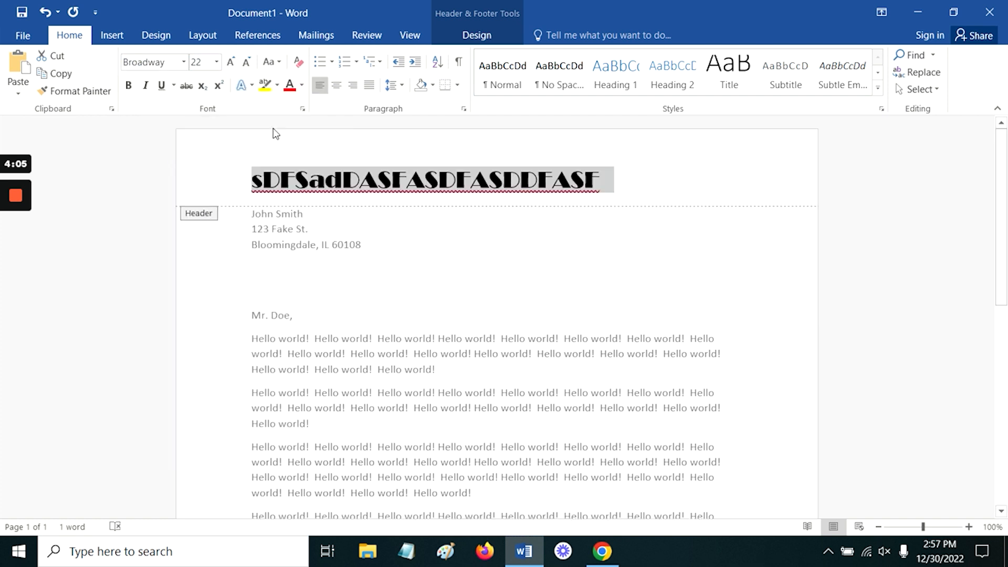
click(353, 84)
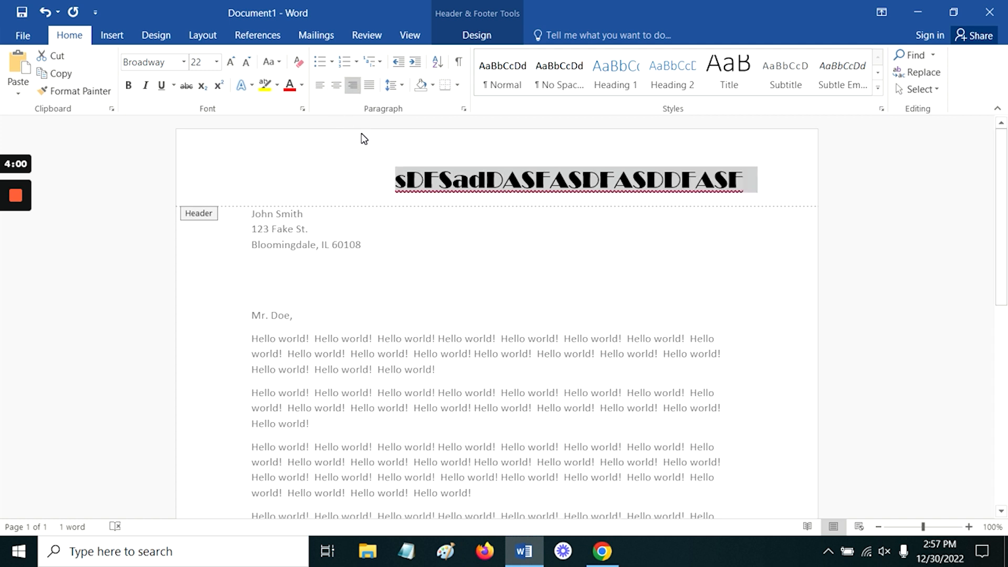
Step: Check the page down to the footer area and close header and footer editing
scroll(369, 199, down, 10)
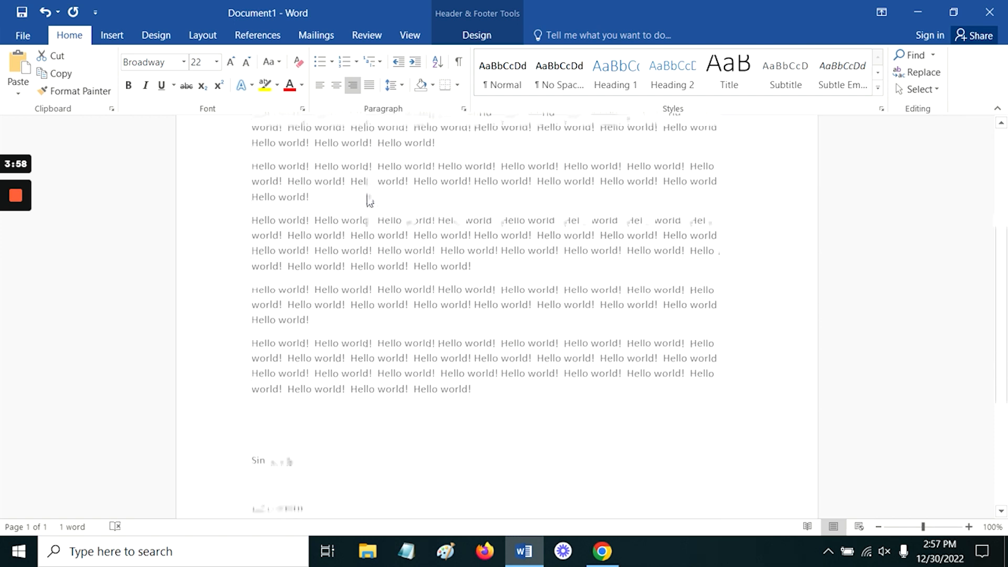
scroll(258, 420, up, 6)
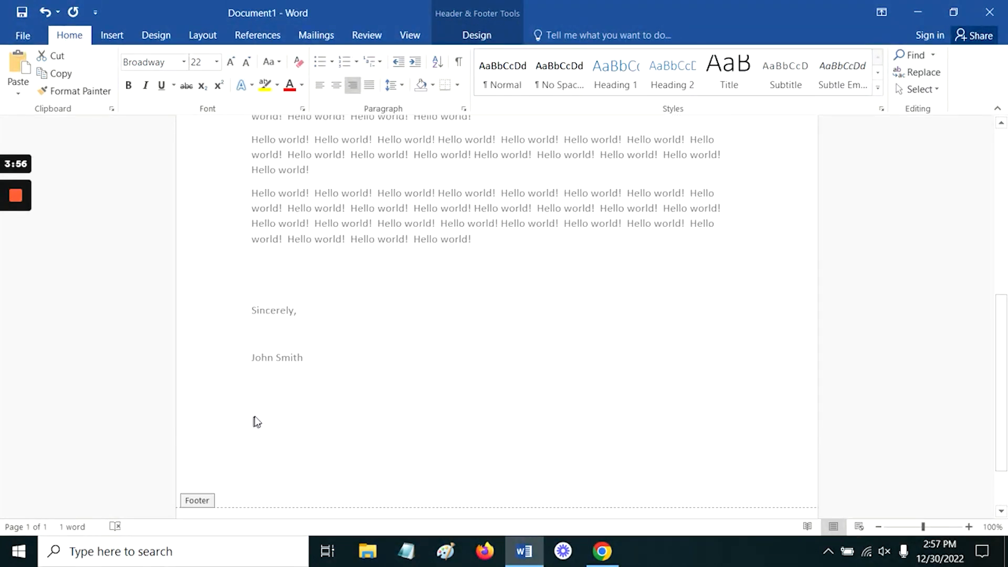
scroll(257, 415, up, 3)
scroll(257, 414, up, 1)
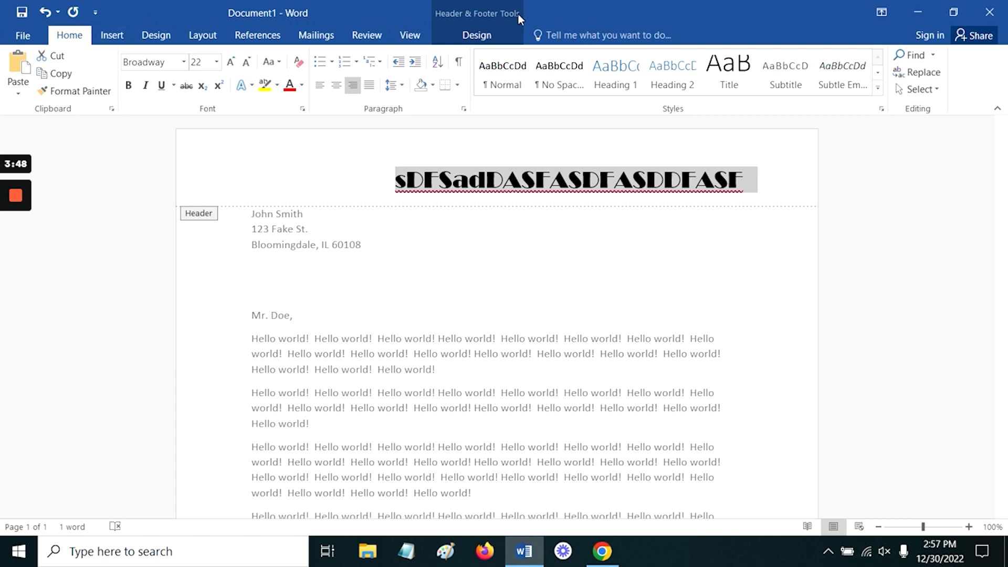
click(479, 38)
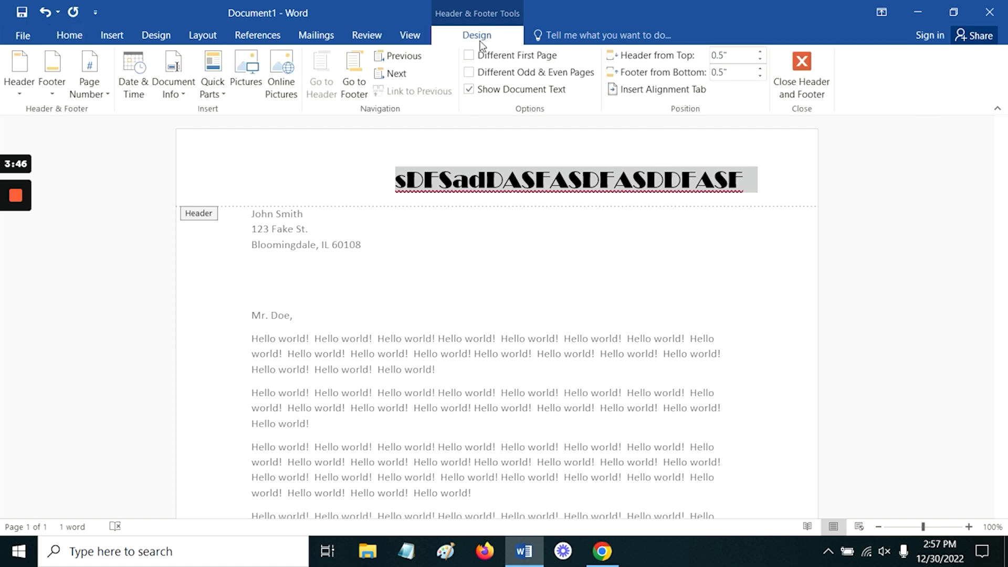
click(805, 65)
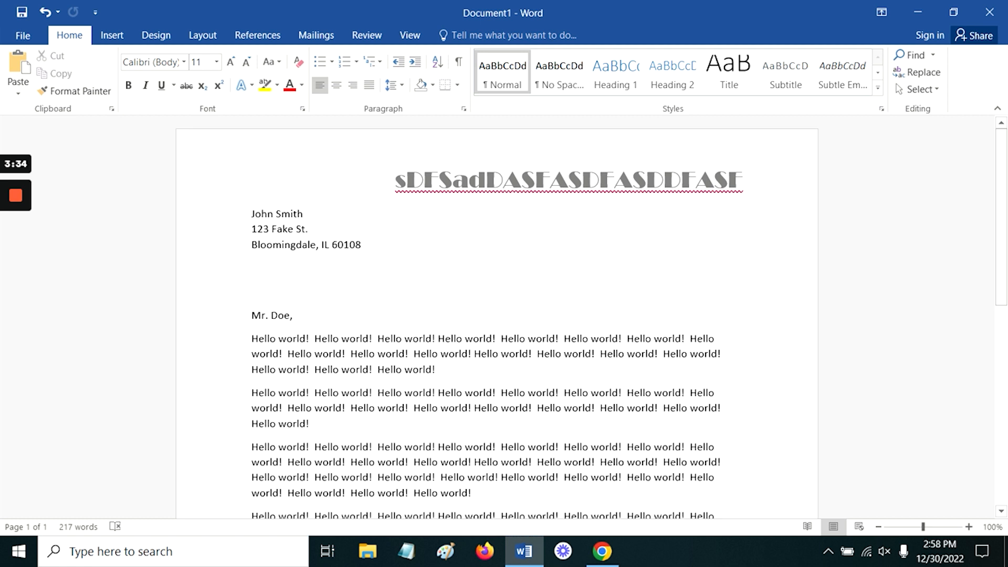
Step: Reopen the header for editing, shorten its text to "sDFSadDASFASDF", and return to the letter body
click(111, 37)
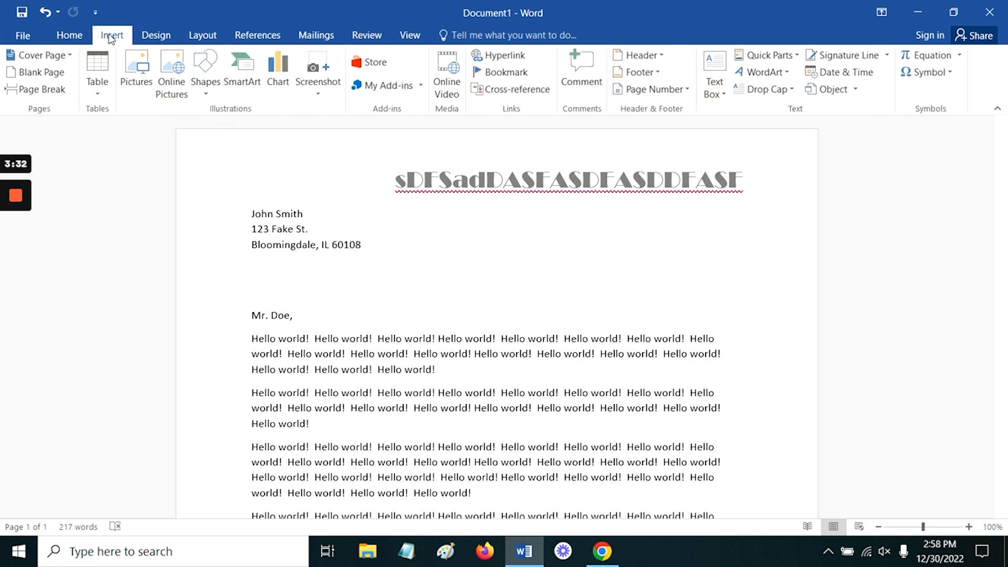
click(643, 55)
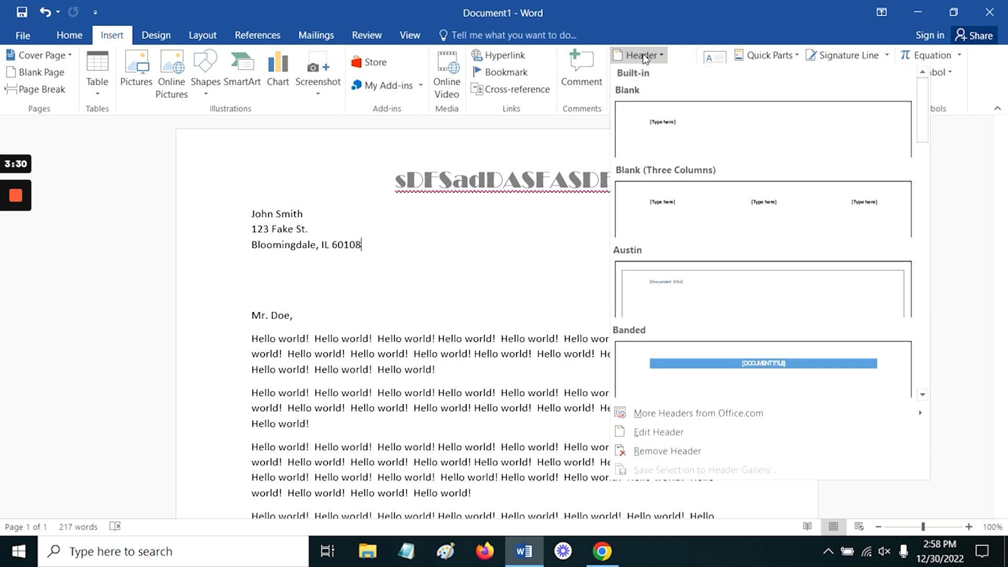
click(683, 435)
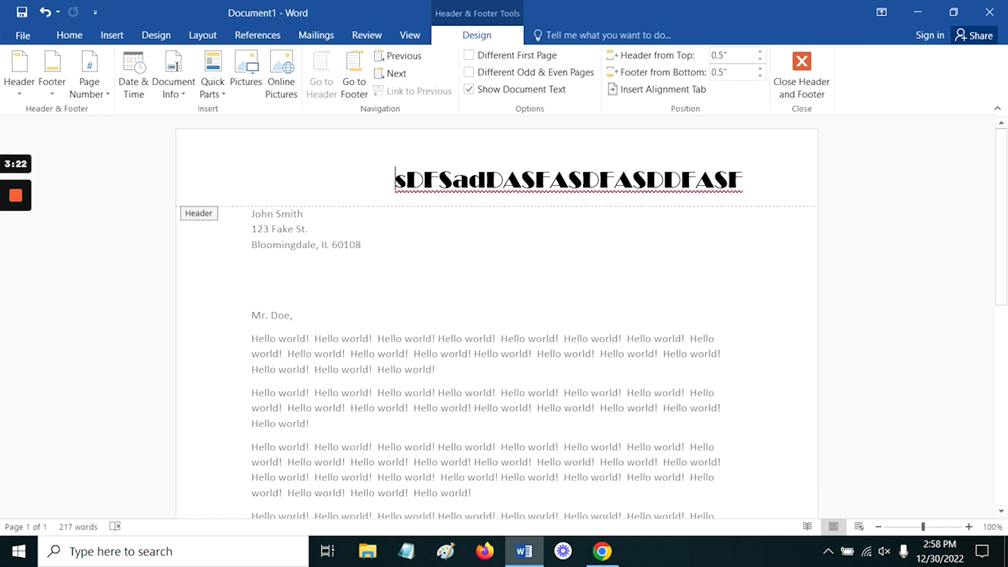
key(End)
key(BackSpace)
key(BackSpace)
key(BackSpace)
key(BackSpace)
key(BackSpace)
key(BackSpace)
key(BackSpace)
key(BackSpace)
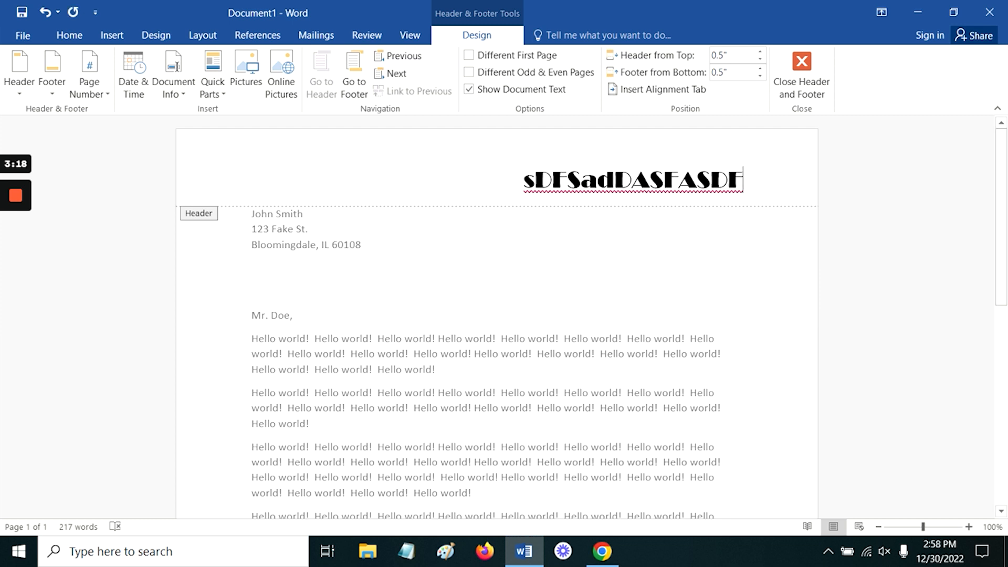
double_click(479, 254)
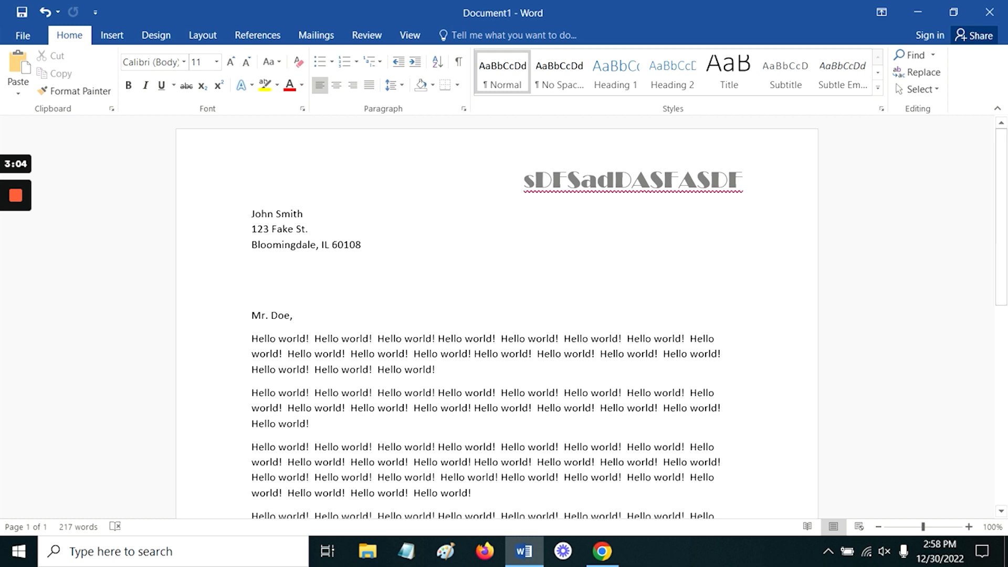
Step: Add the text "ASDFASFASDFASFASDF" to the page footer and return to the letter body
scroll(497, 315, down, 6)
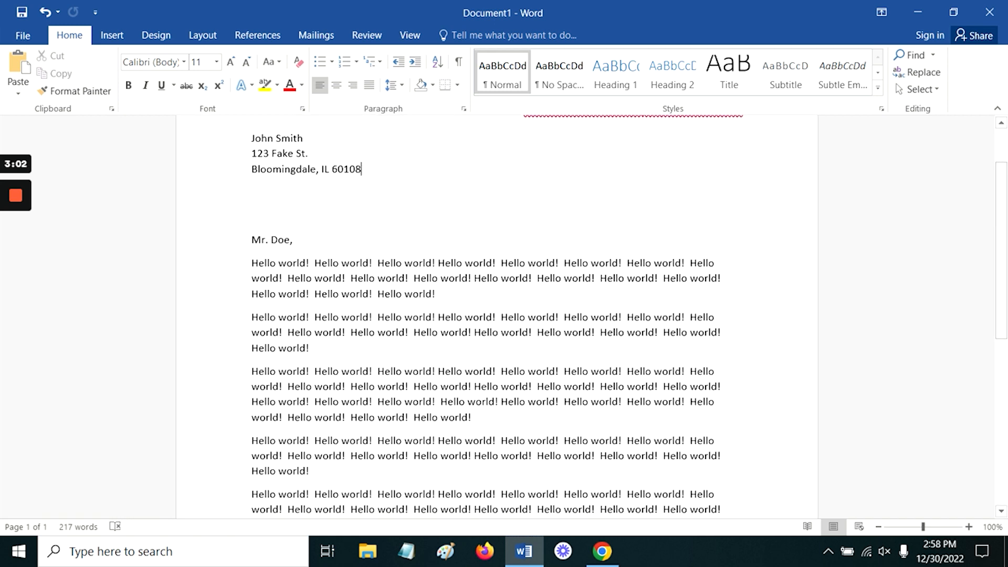
scroll(497, 315, down, 1)
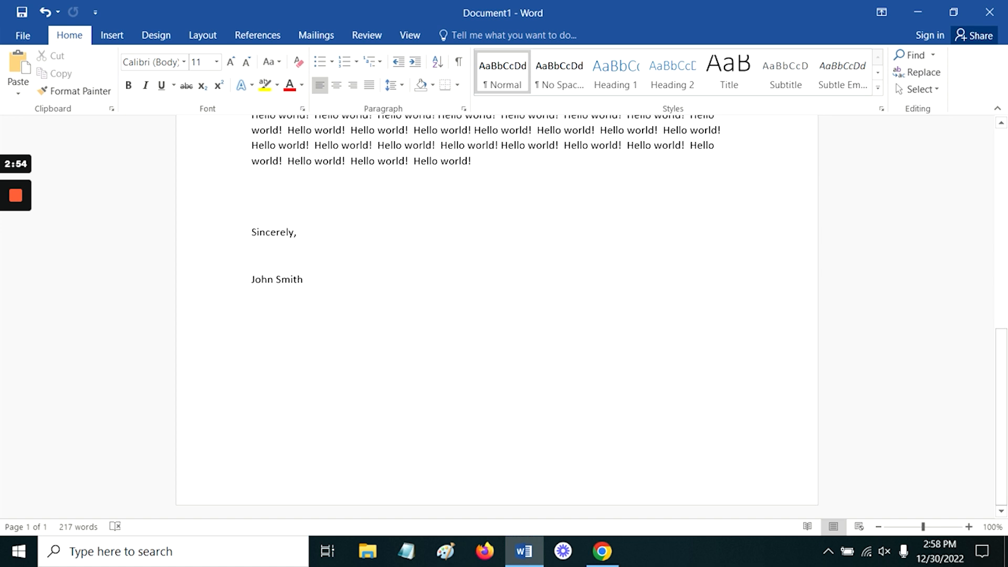
double_click(253, 461)
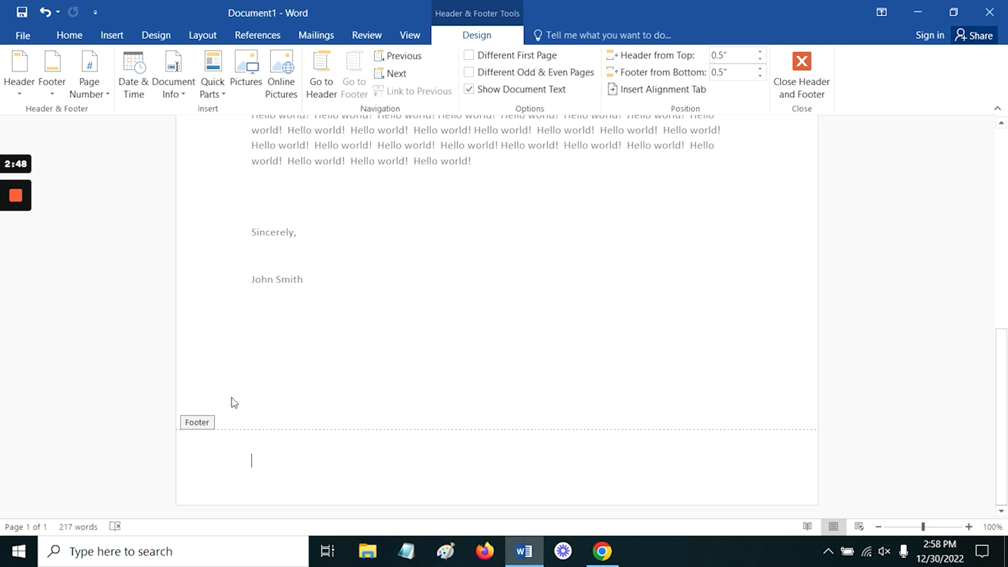
scroll(233, 399, up, 6)
scroll(198, 175, up, 2)
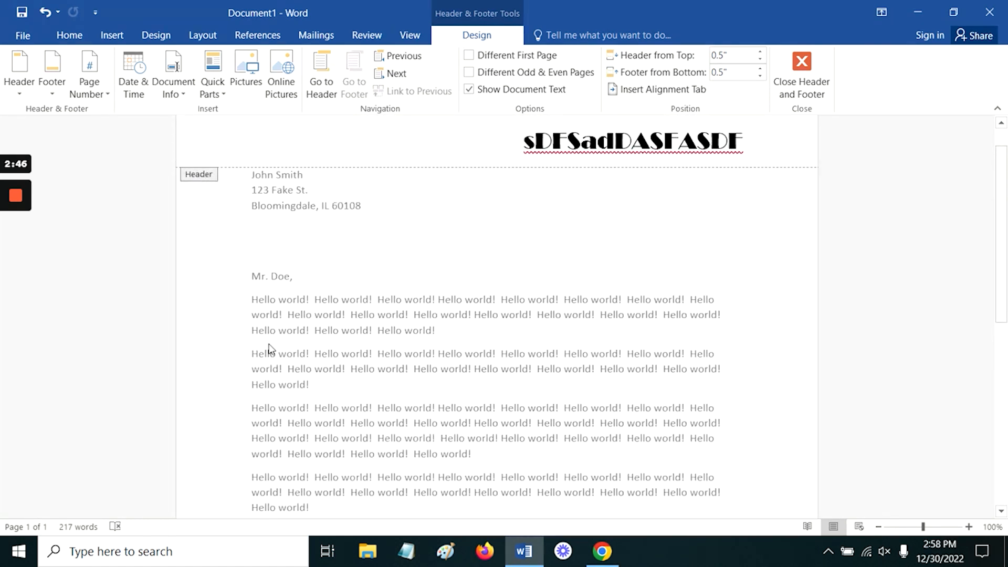
scroll(272, 368, down, 5)
scroll(277, 384, down, 3)
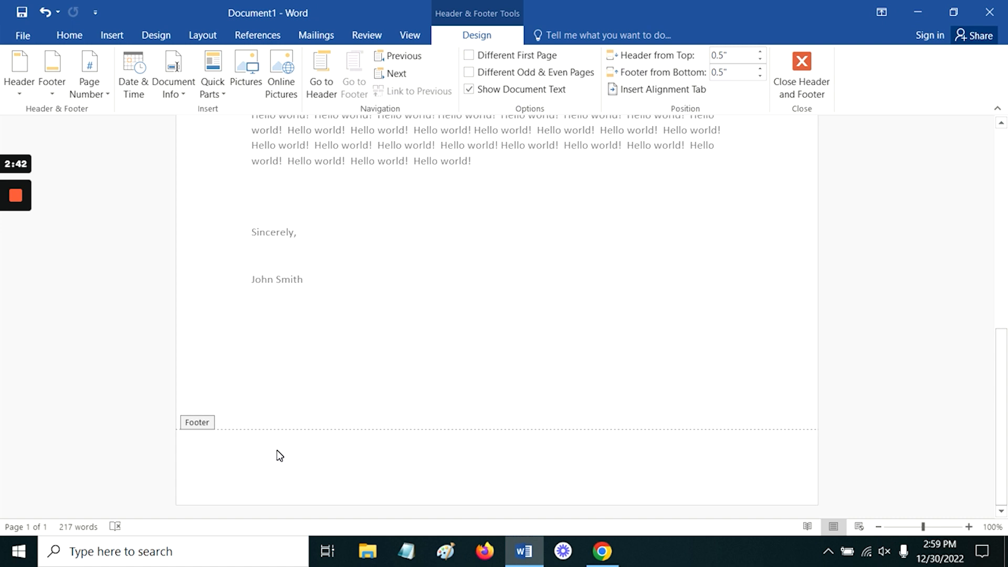
text(ASDFASFASDFASFASDF)
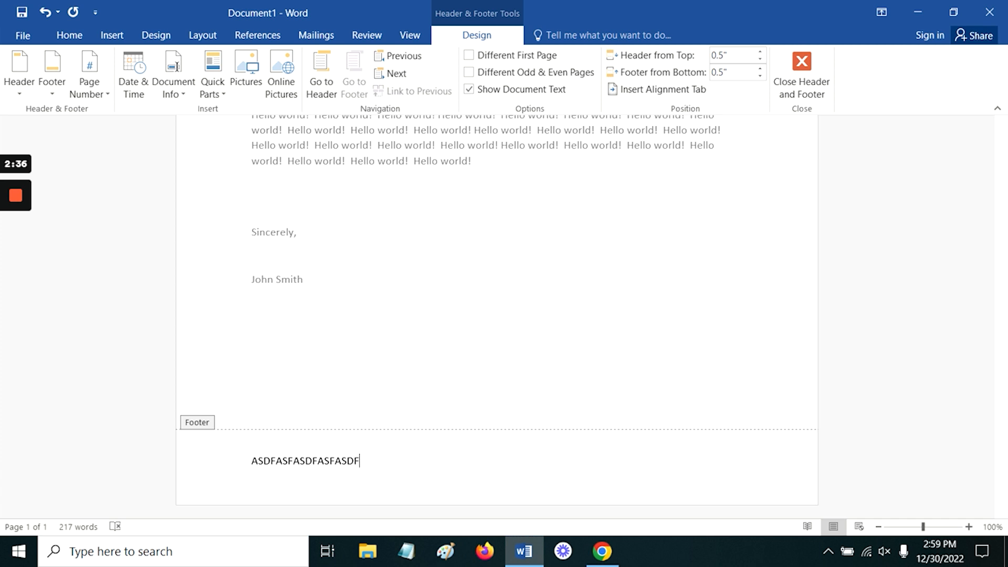
double_click(366, 319)
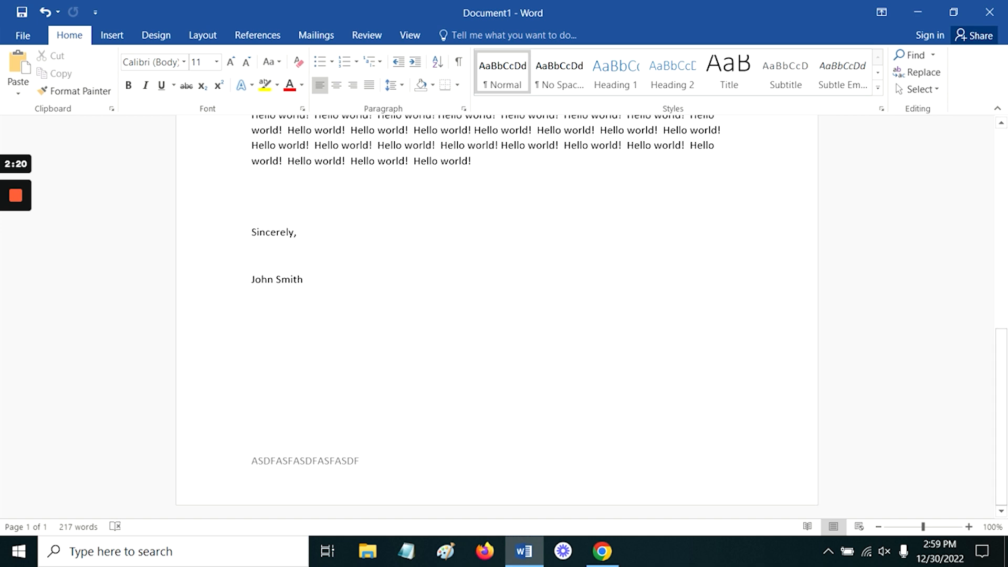
Step: Insert a page number in the page margin using the Accent Bar, Left style
scroll(497, 315, up, 8)
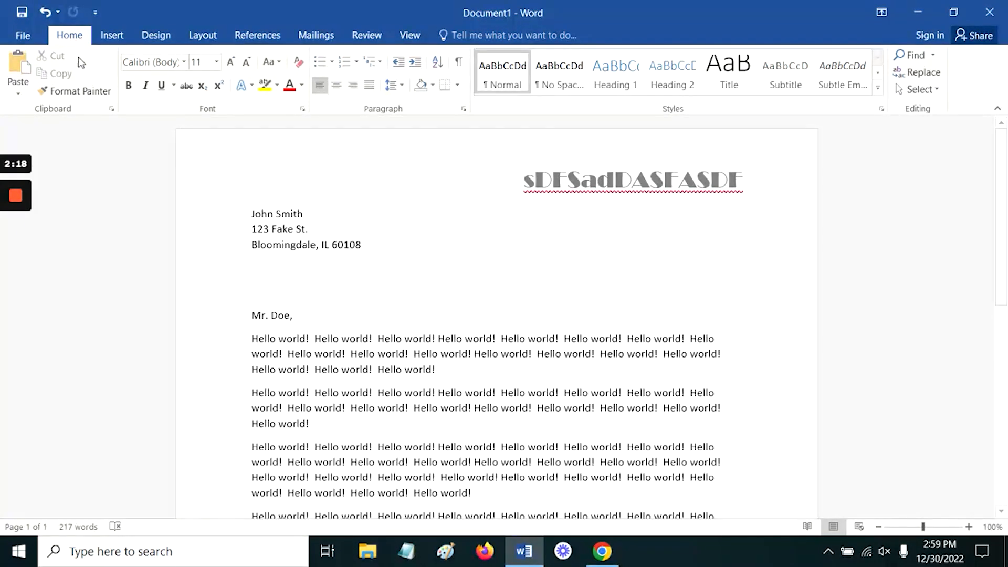
click(107, 34)
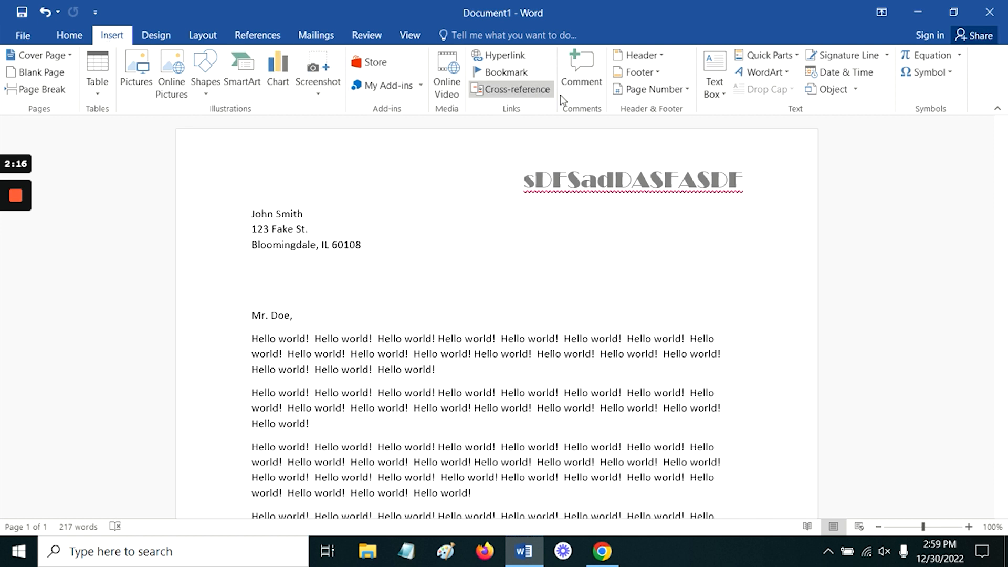
click(661, 91)
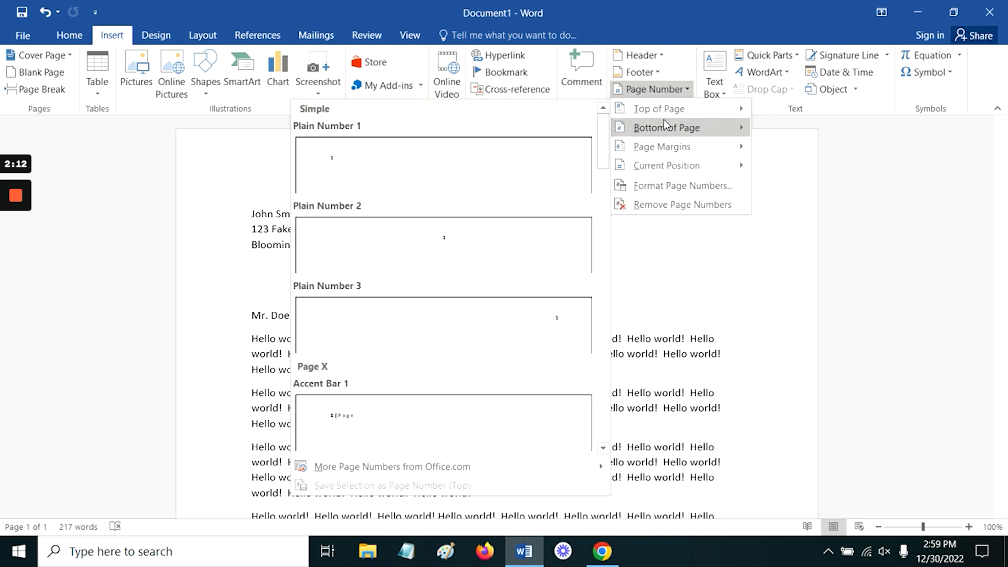
mouse_move(666, 129)
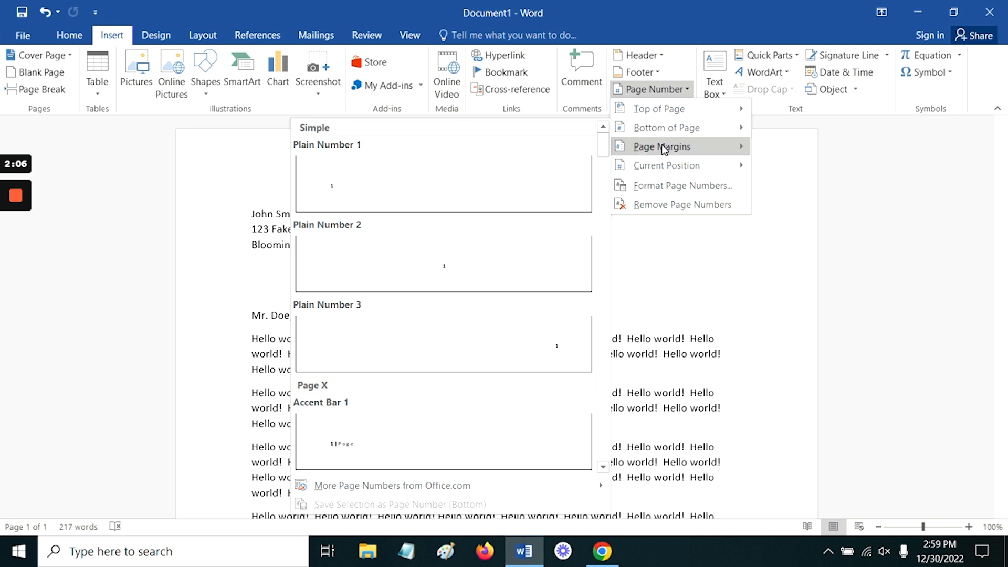
mouse_move(664, 150)
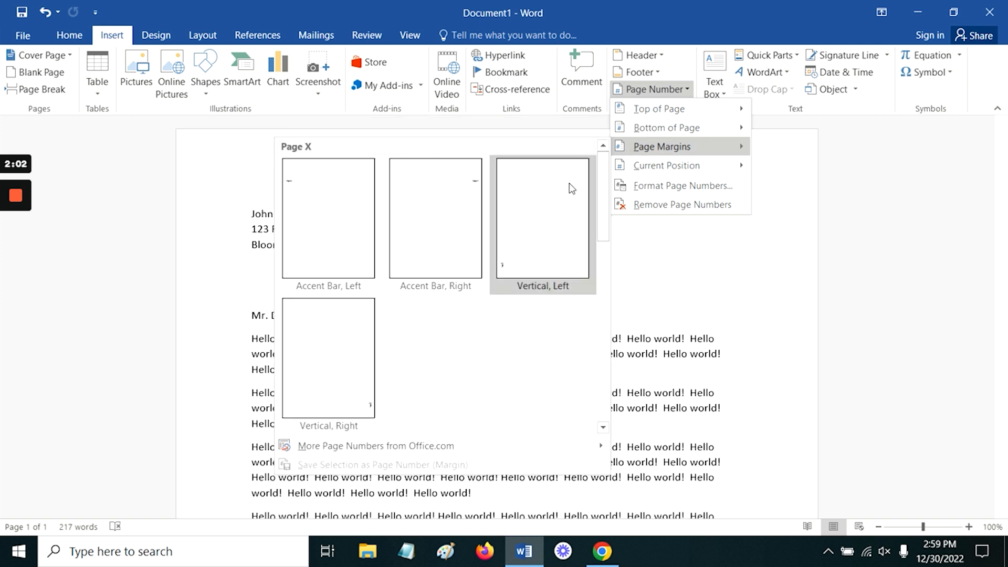
click(302, 236)
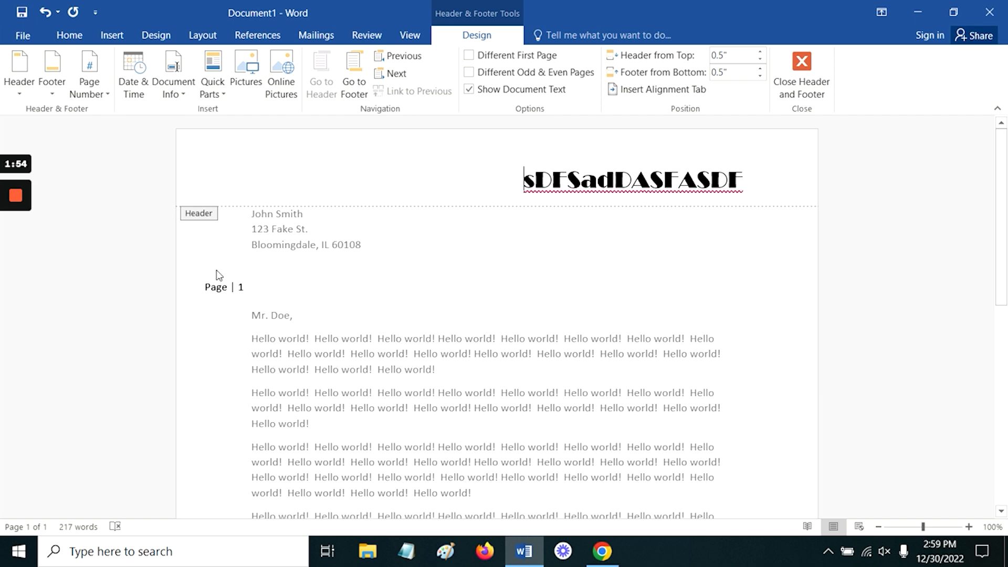
scroll(243, 407, down, 8)
scroll(243, 411, up, 8)
Step: Move the margin page number box slightly to the right and down, and look over the page
click(222, 287)
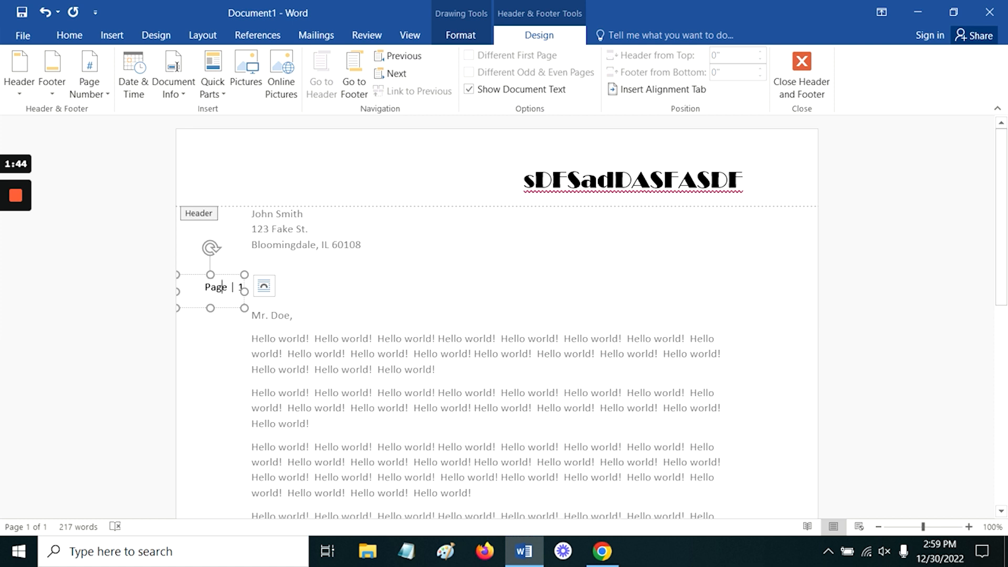
mouse_move(244, 284)
mouse_down()
mouse_move(295, 297)
mouse_move(266, 244)
mouse_move(258, 244)
mouse_move(252, 307)
mouse_move(252, 291)
mouse_up()
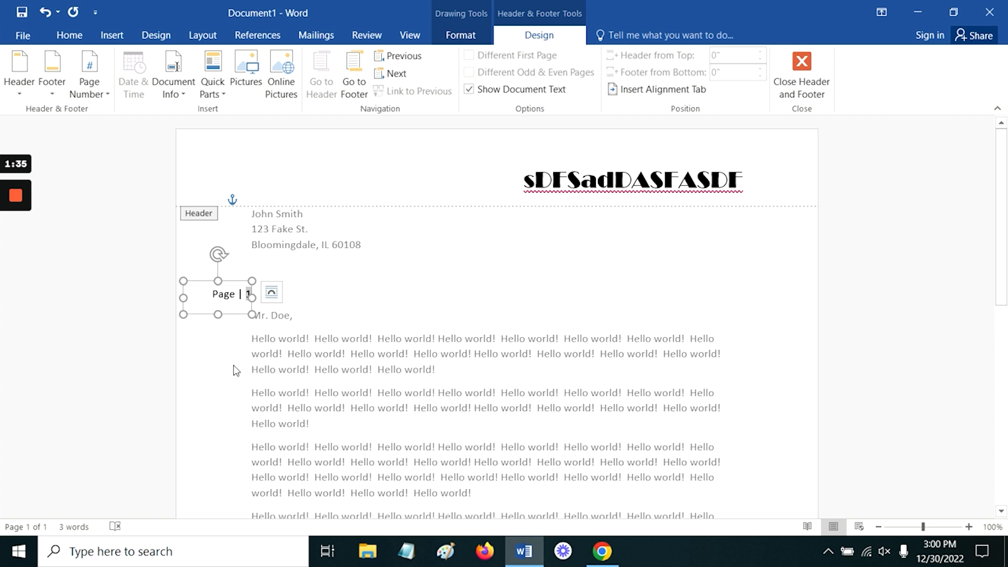
scroll(234, 368, down, 10)
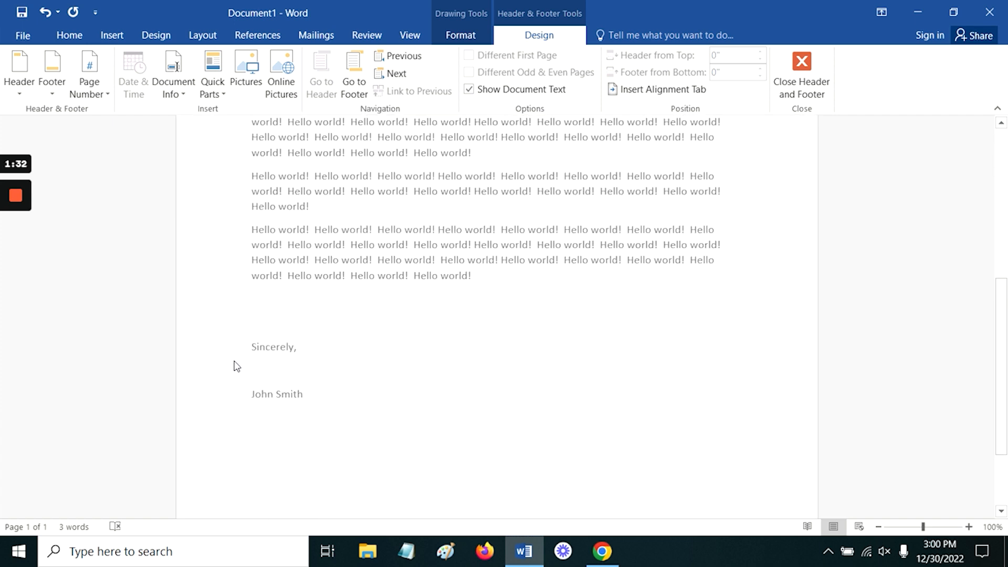
scroll(231, 381, up, 7)
scroll(231, 381, up, 3)
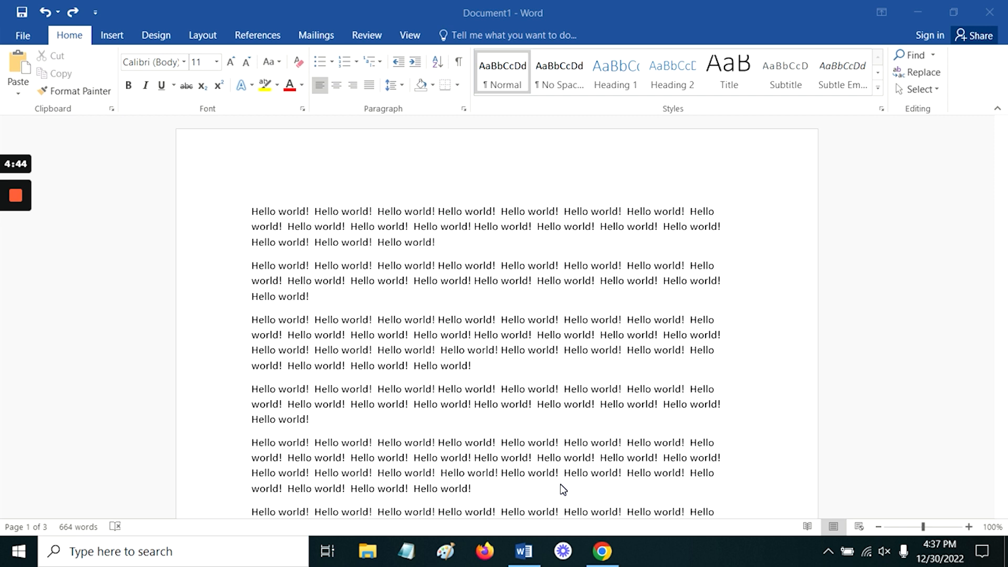
Step: Apply the preset Narrow margins to the multi-page document and look over its pages
scroll(623, 418, down, 6)
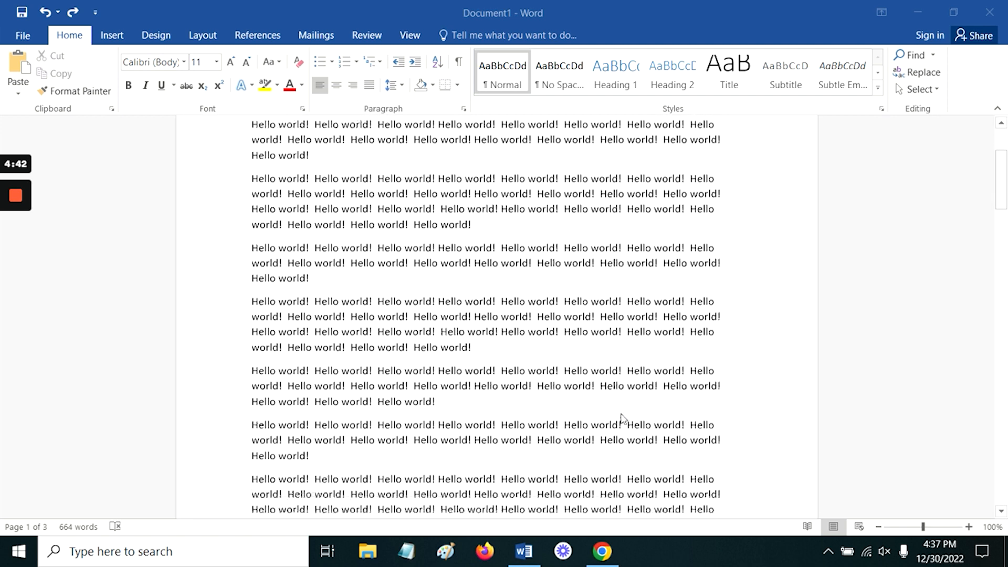
scroll(541, 433, down, 9)
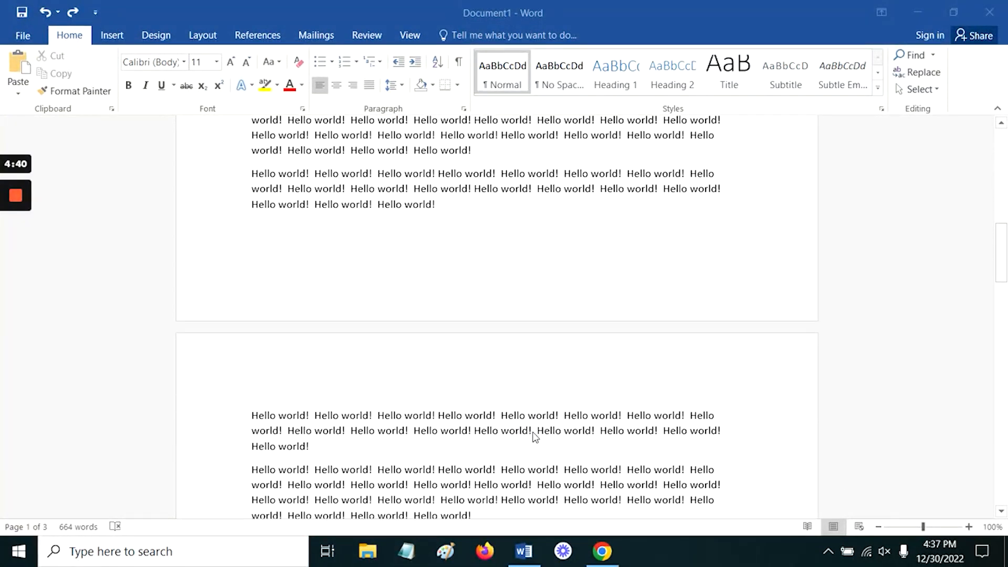
scroll(528, 436, up, 15)
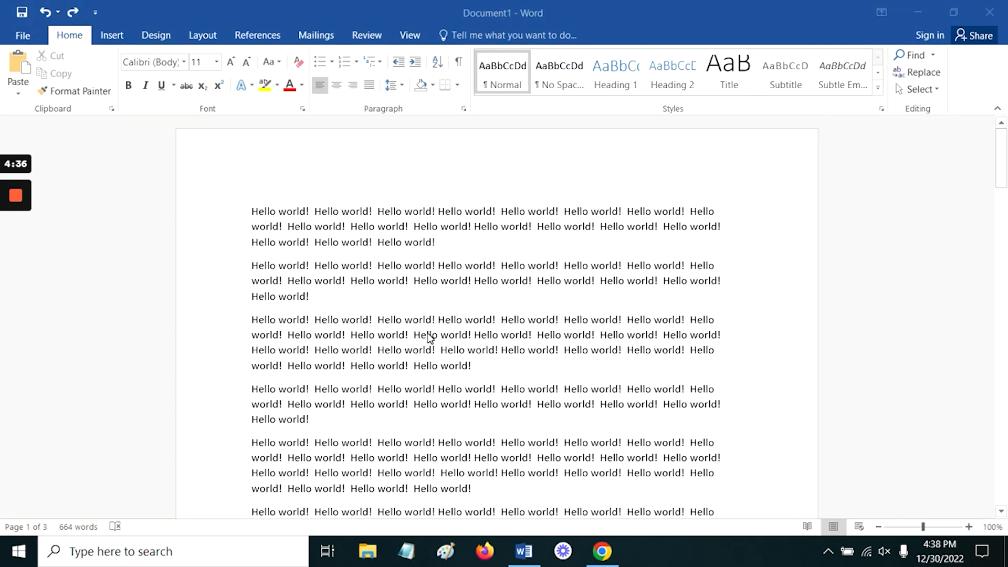
click(202, 36)
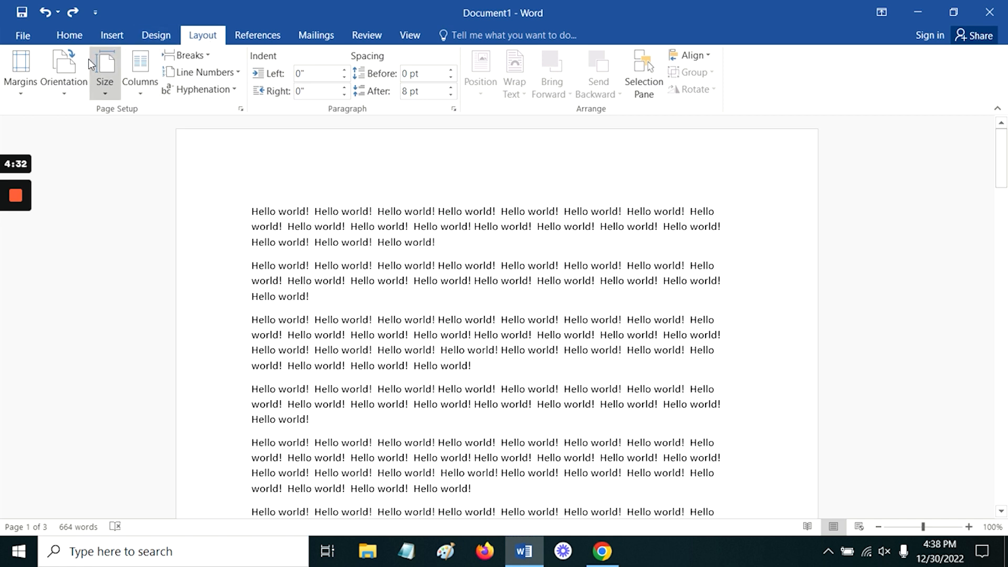
click(21, 77)
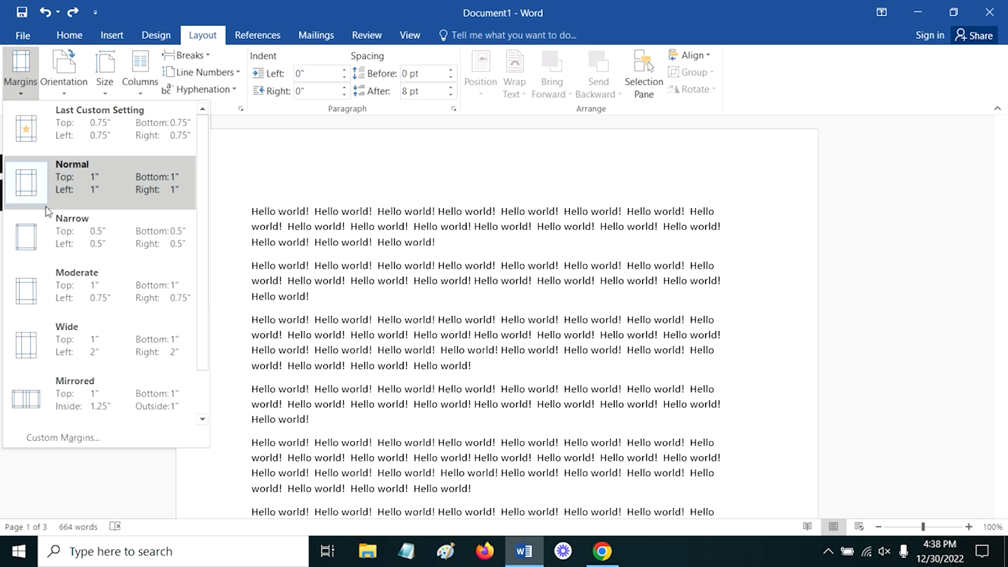
click(49, 239)
scroll(496, 315, down, 10)
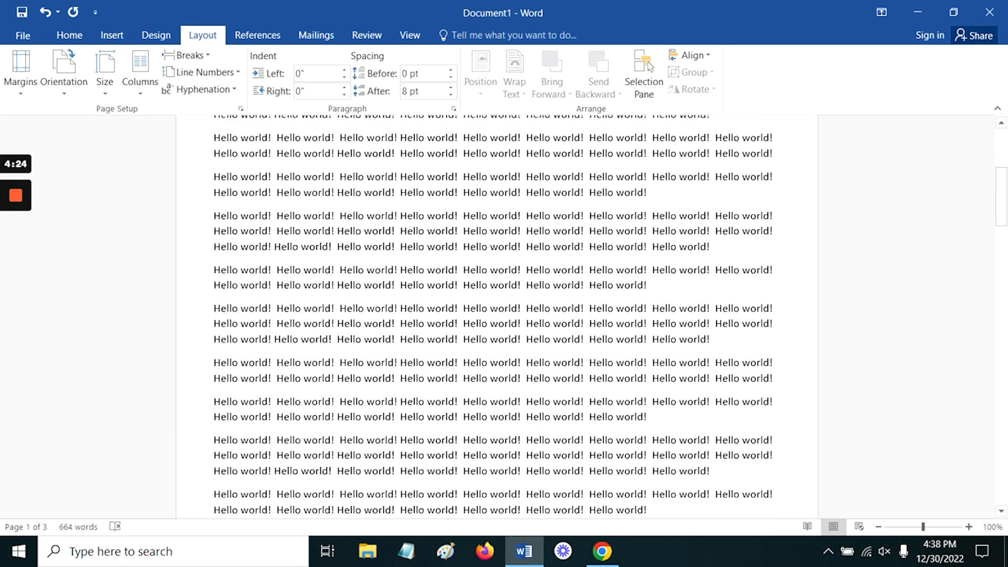
scroll(497, 315, down, 2)
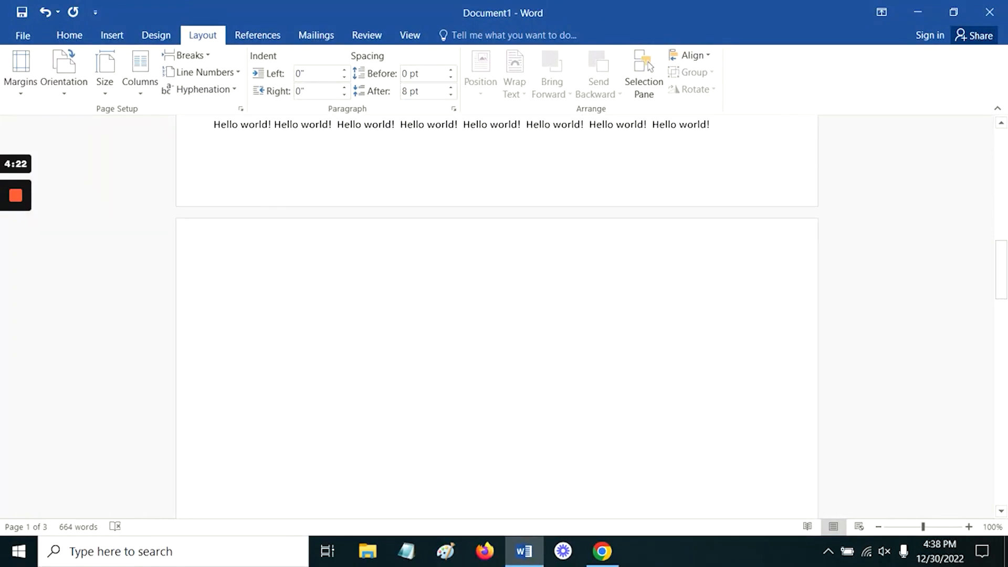
scroll(497, 316, up, 10)
scroll(497, 315, up, 2)
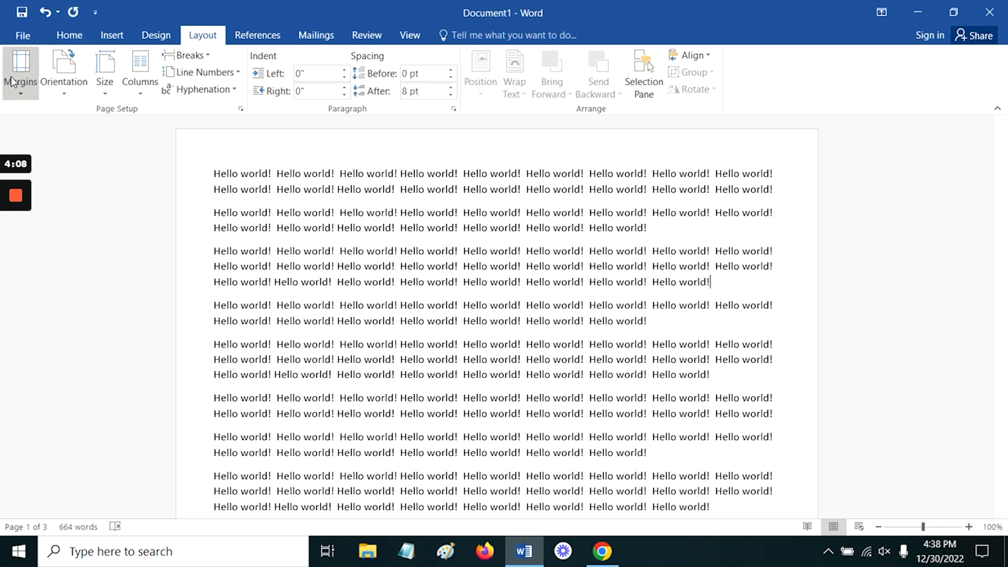
Step: Set custom page margins of 0.75 inch at top, bottom, left and right for the whole document and look over its pages
click(16, 93)
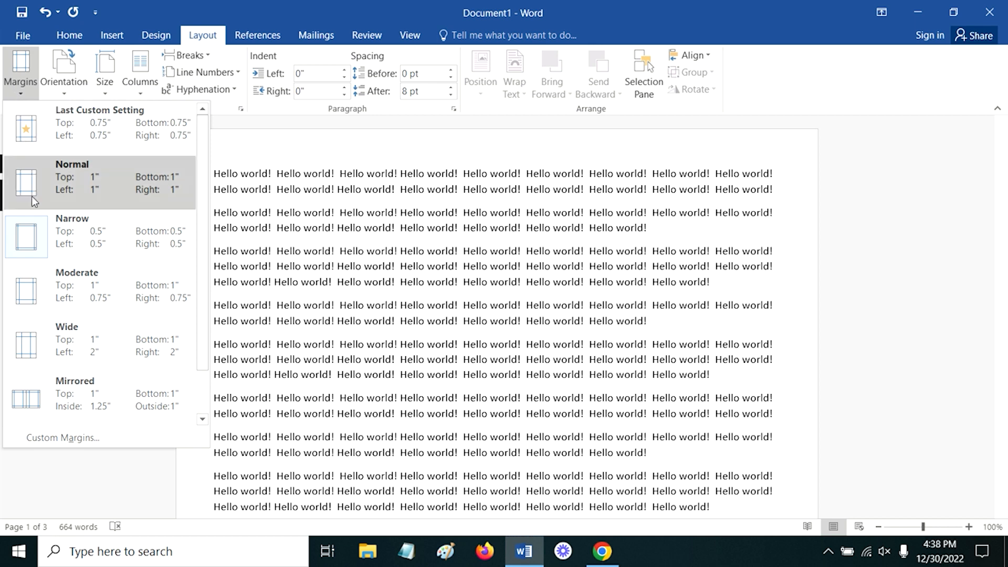
click(49, 438)
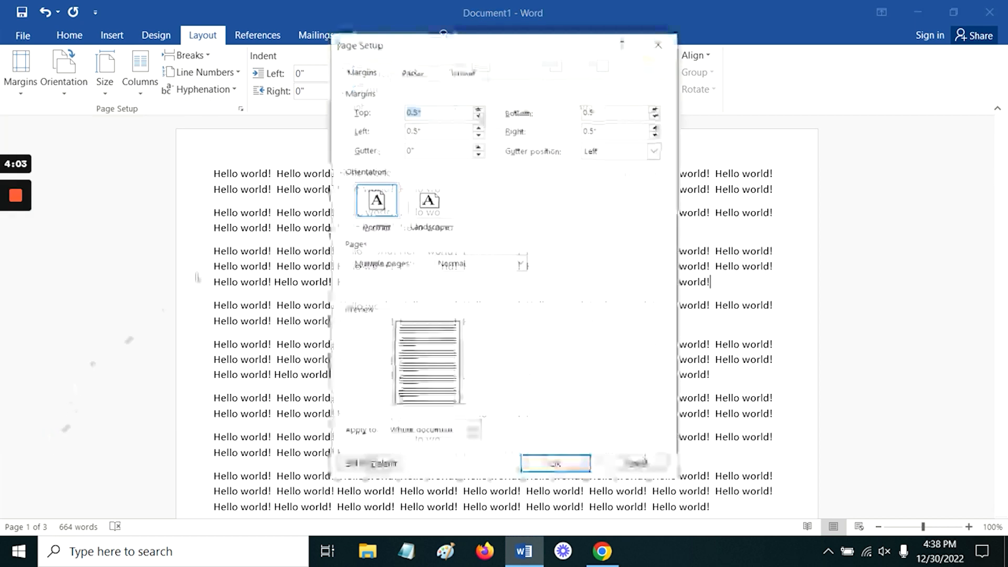
text(.75)
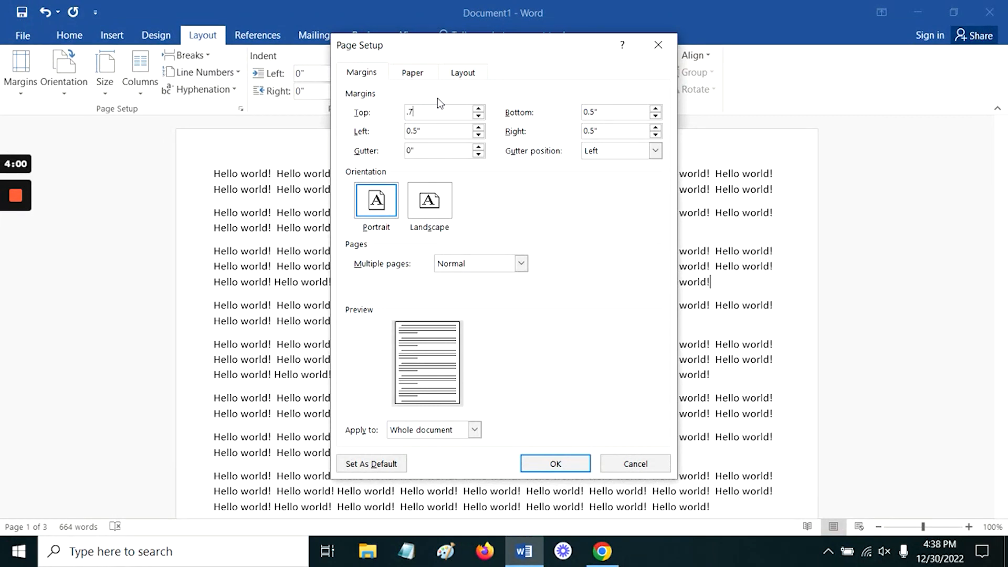
double_click(590, 112)
text(.75)
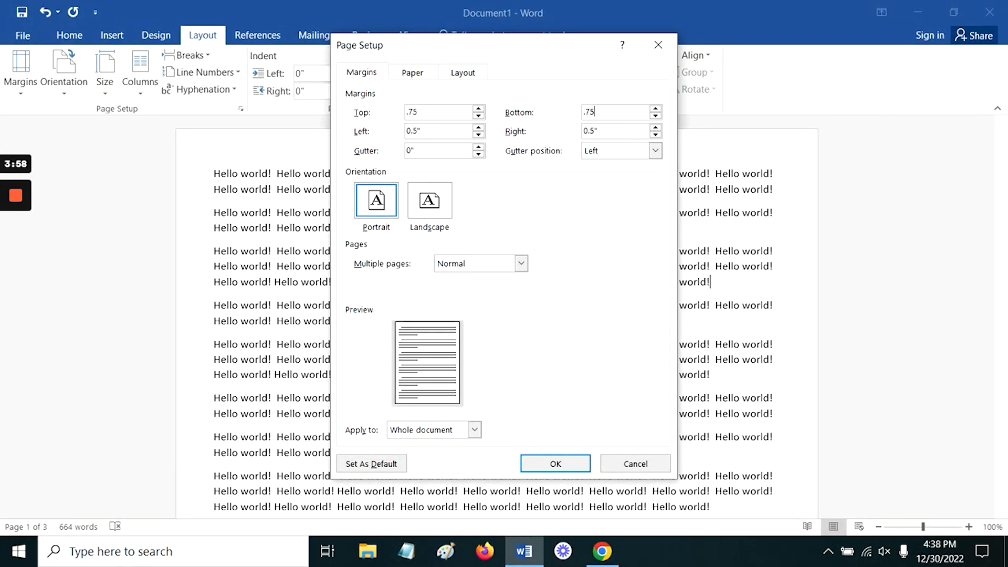
double_click(584, 131)
text(.75)
double_click(413, 131)
text(.7)
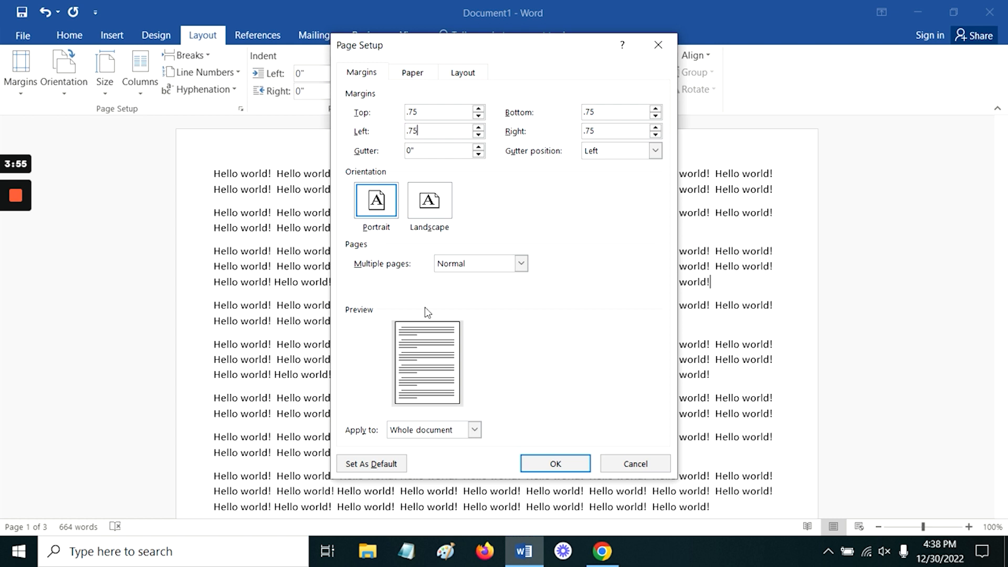
click(574, 464)
scroll(496, 315, down, 10)
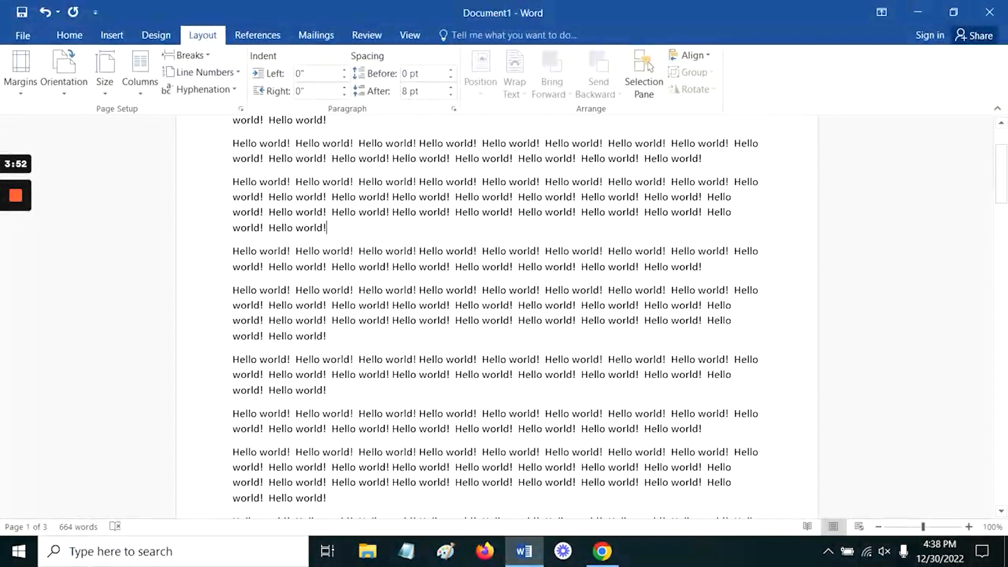
scroll(496, 315, up, 10)
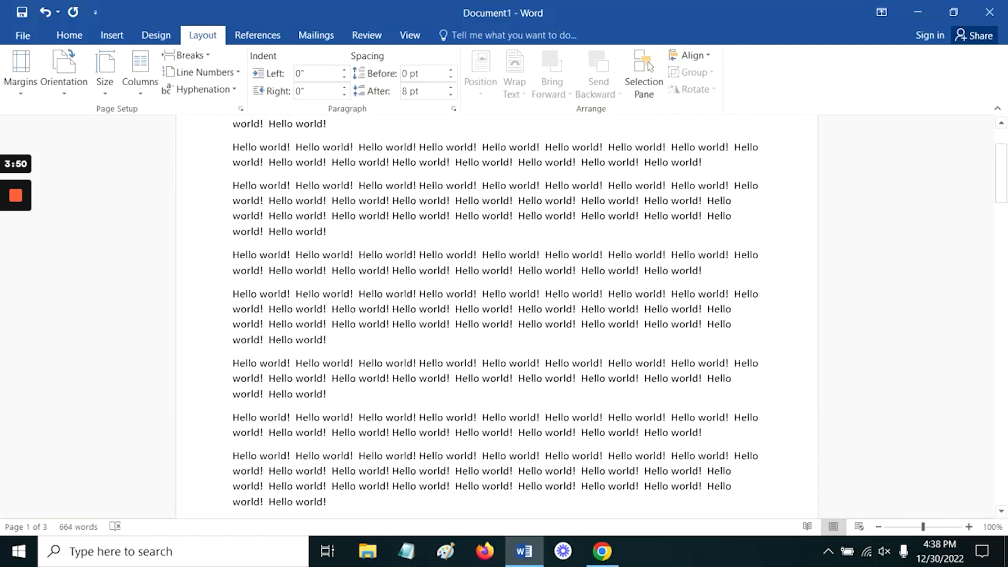
Step: Undo the last two page margin changes
click(45, 12)
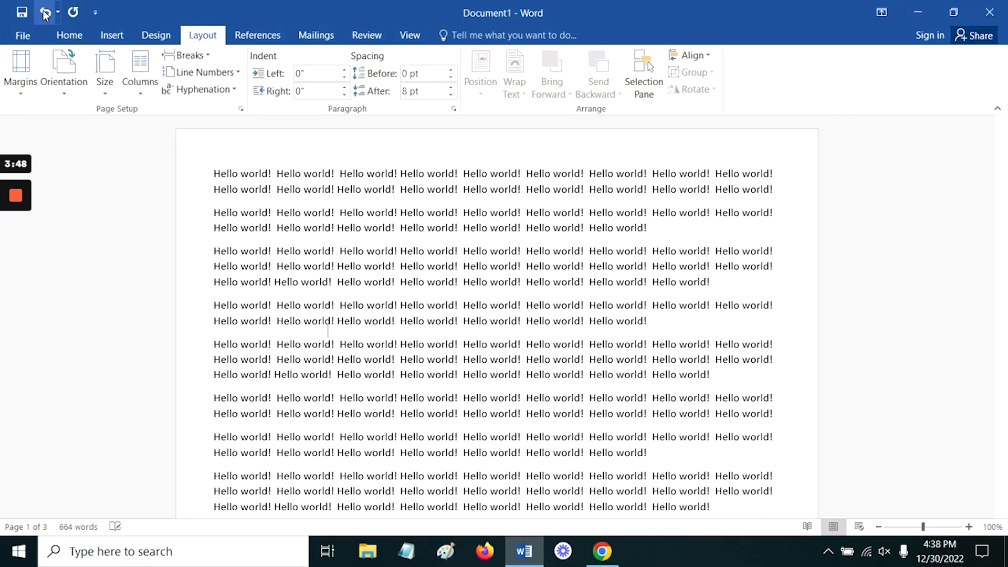
click(45, 12)
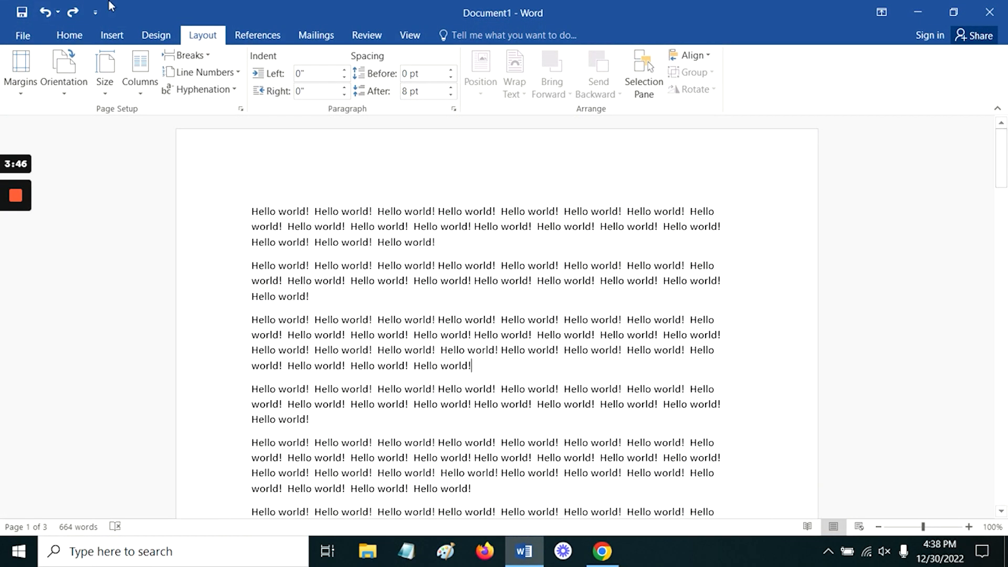
Step: Select all the document text, remove the space after its paragraphs, and look over the pages
click(67, 35)
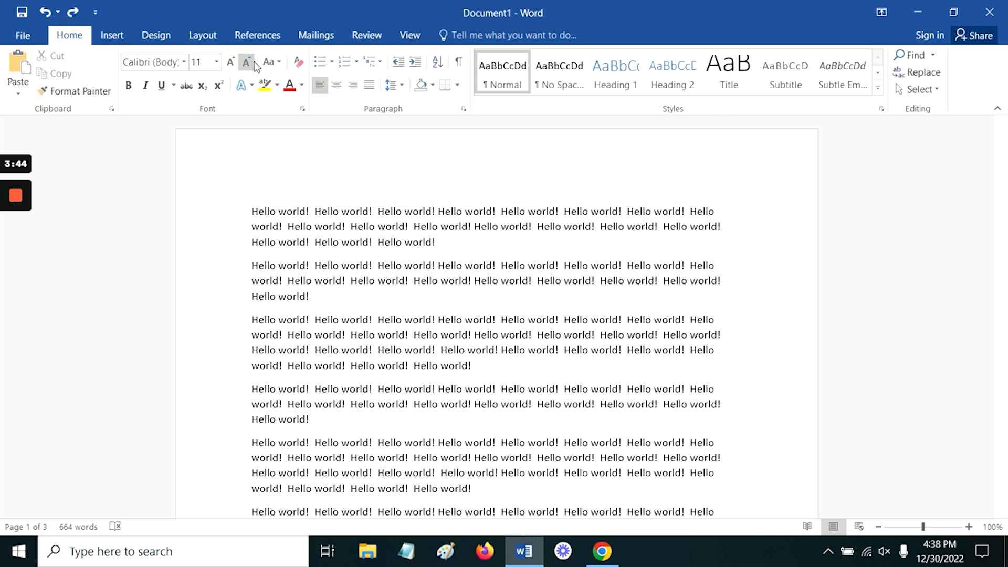
click(930, 89)
click(899, 106)
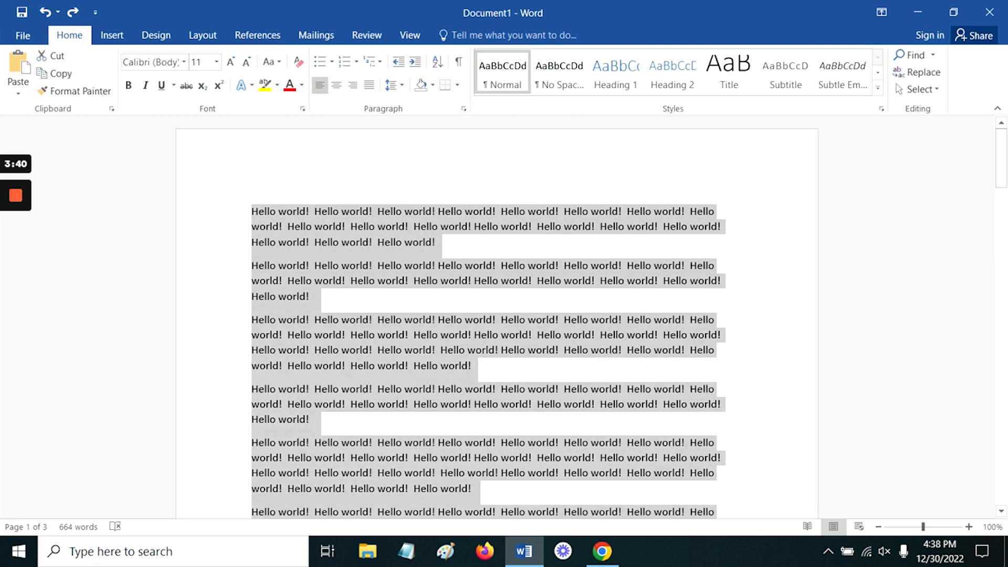
click(394, 91)
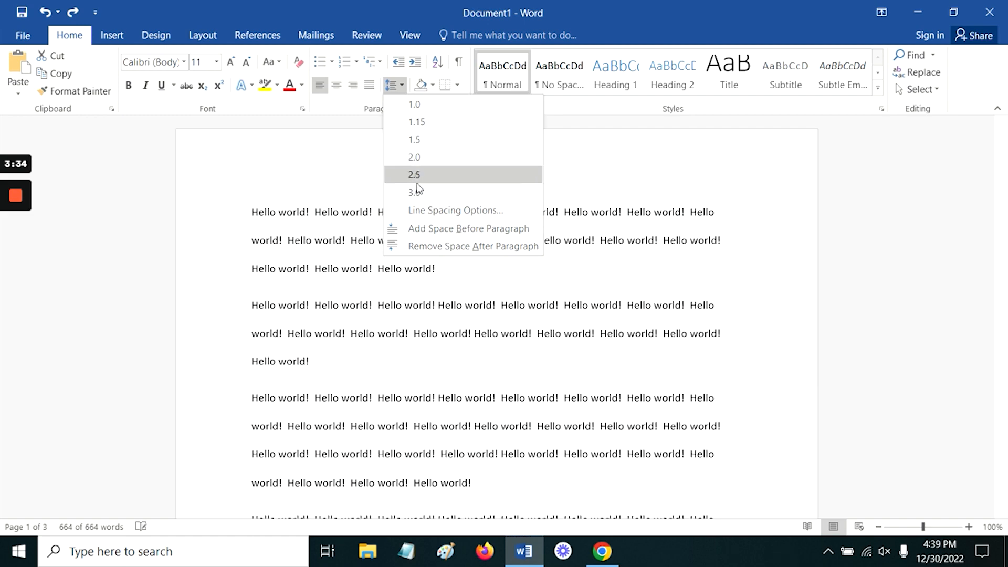
click(432, 247)
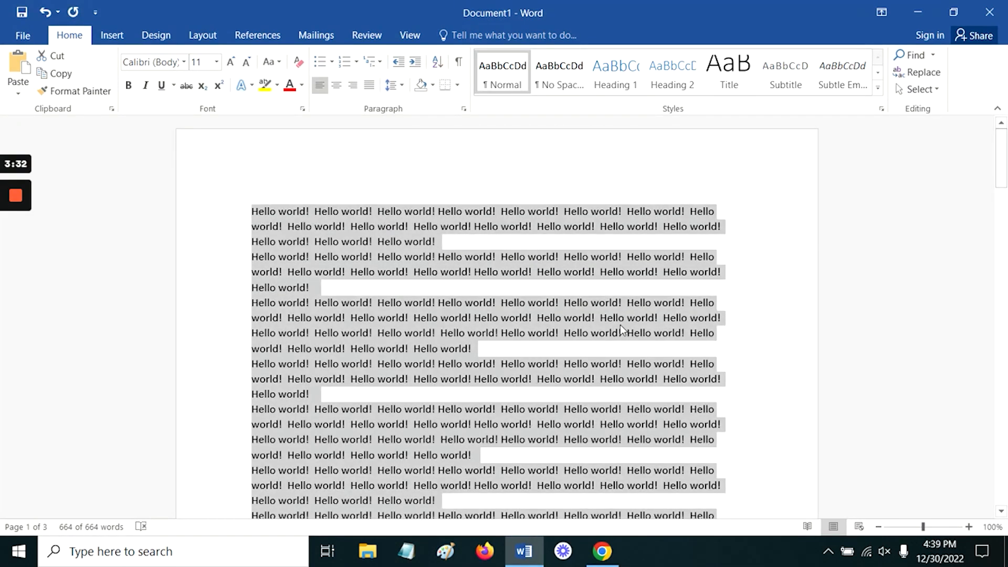
scroll(620, 324, down, 3)
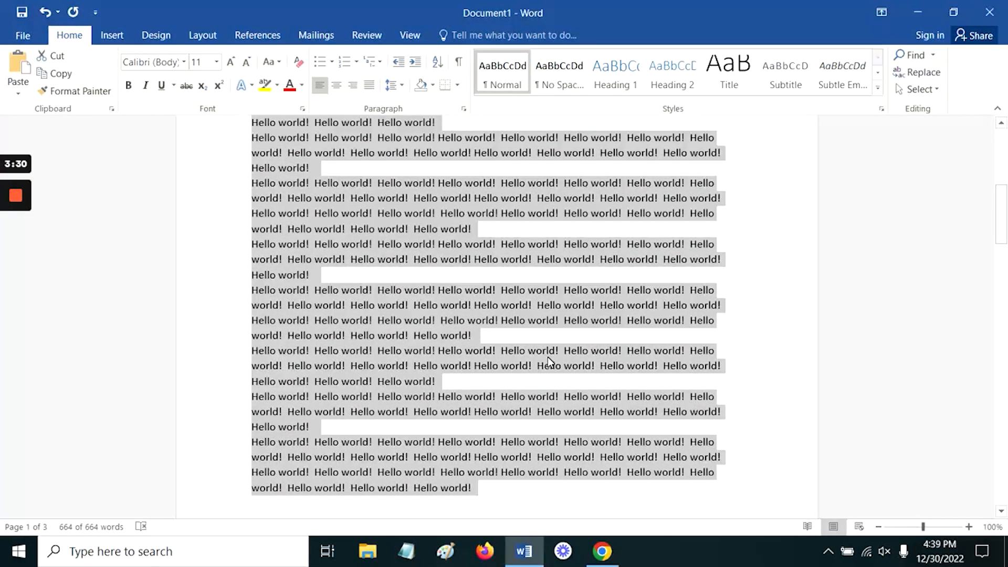
scroll(545, 351, up, 3)
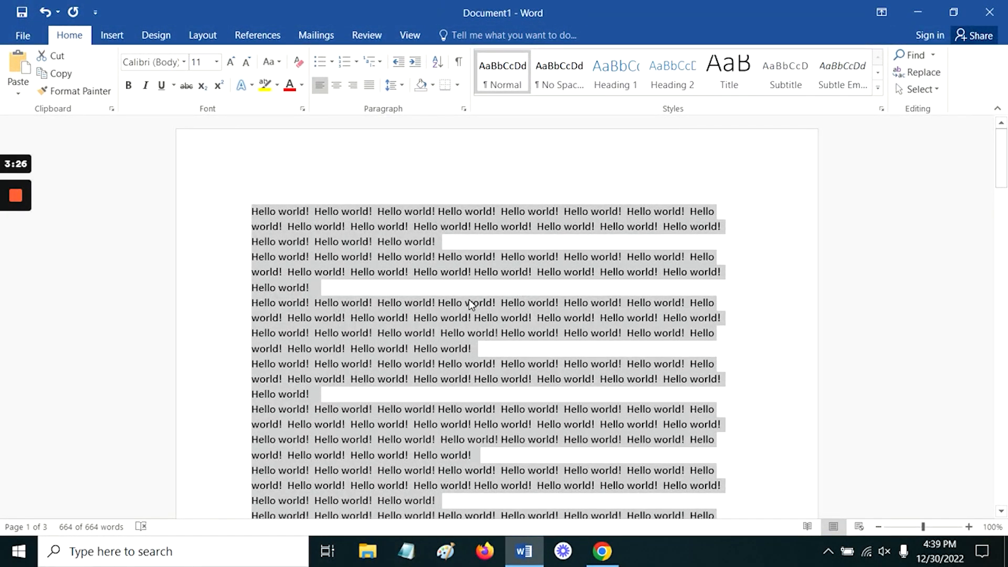
Step: Add space after the selected paragraphs, set their line spacing to 1.0, and look over the pages
click(393, 85)
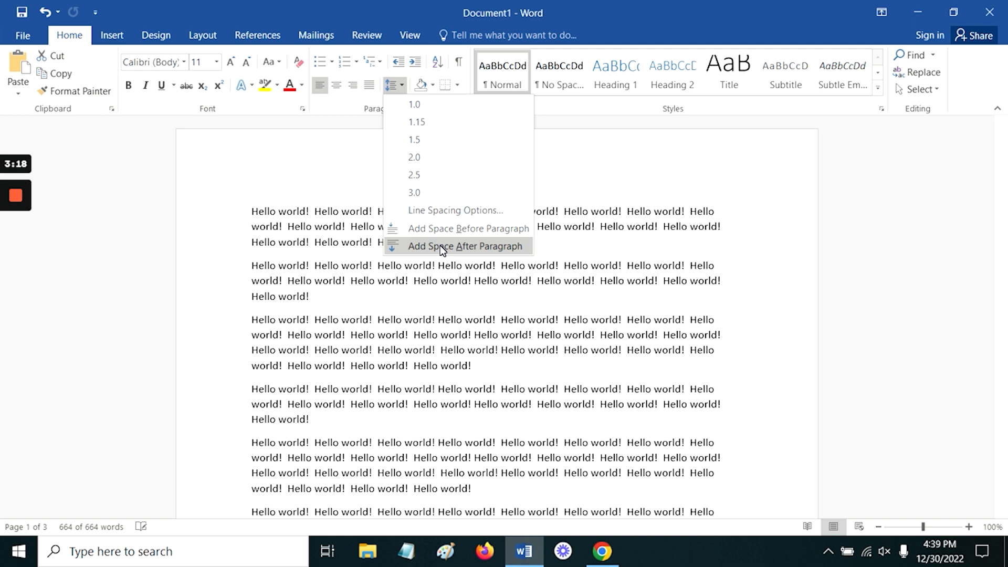
click(442, 247)
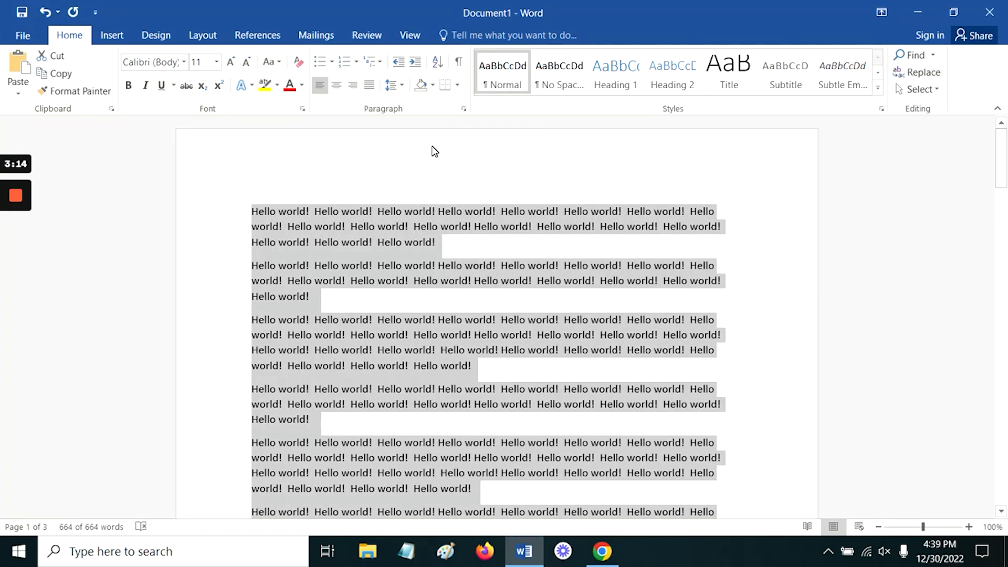
click(402, 87)
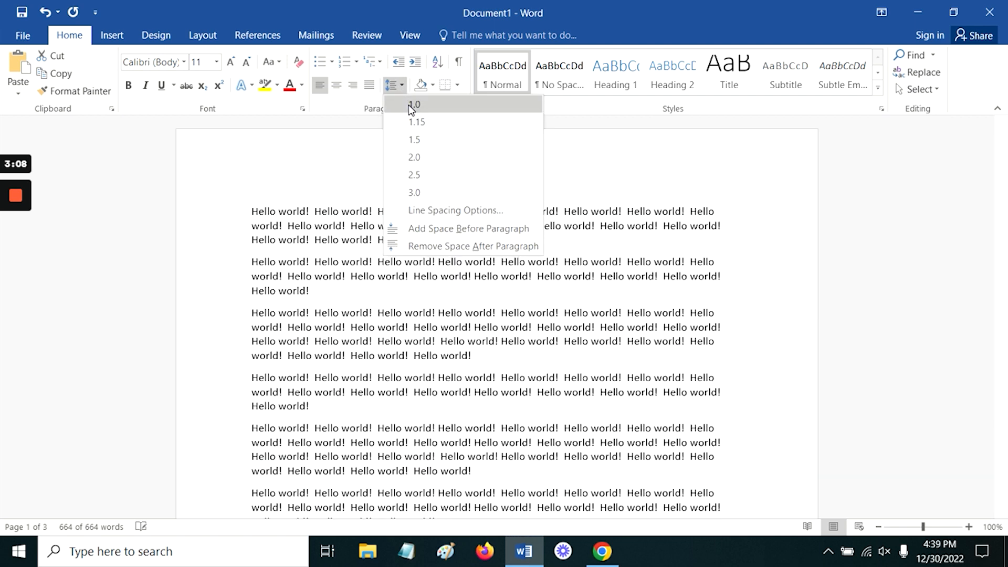
click(413, 107)
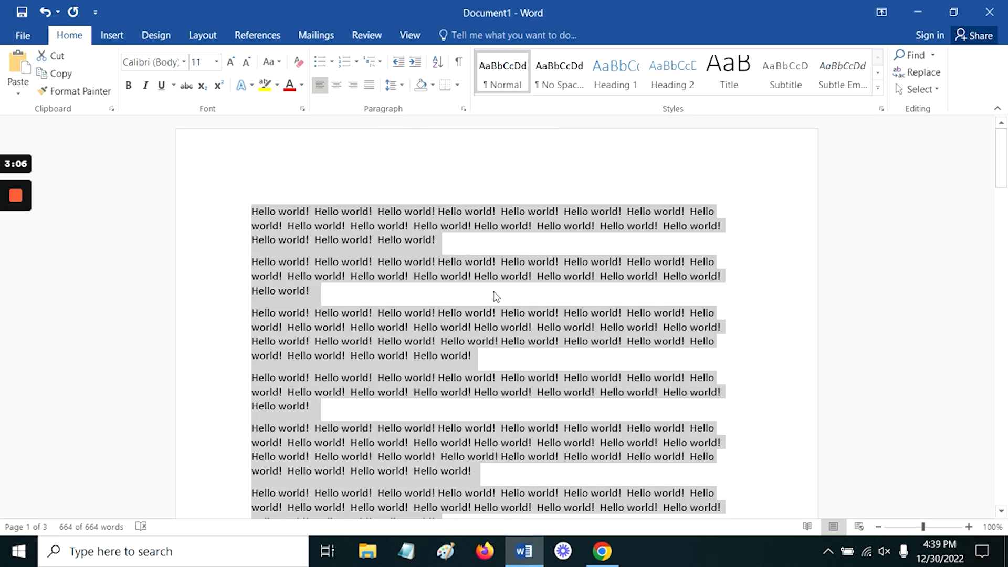
scroll(493, 297, down, 2)
scroll(494, 300, down, 8)
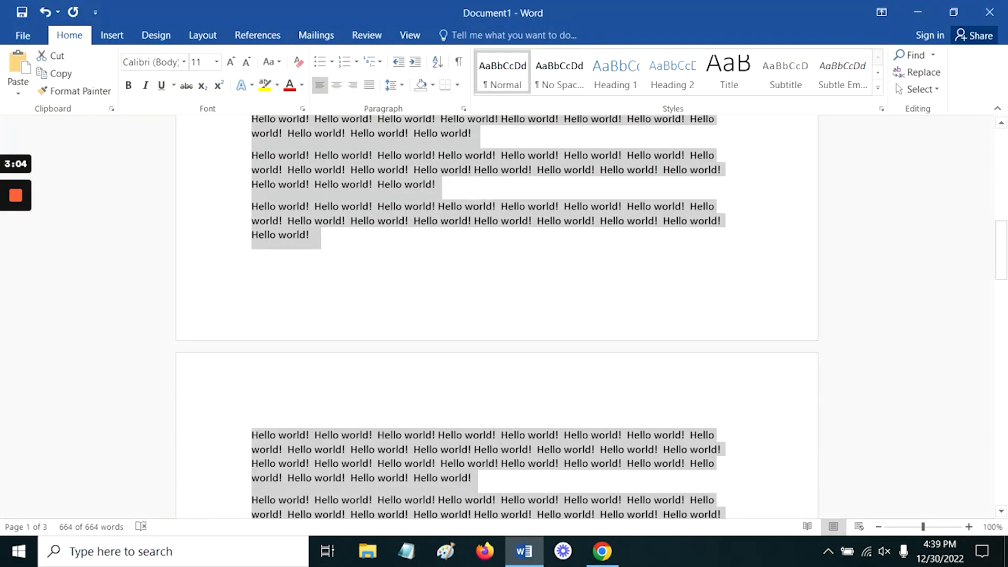
scroll(489, 296, up, 4)
scroll(487, 297, up, 10)
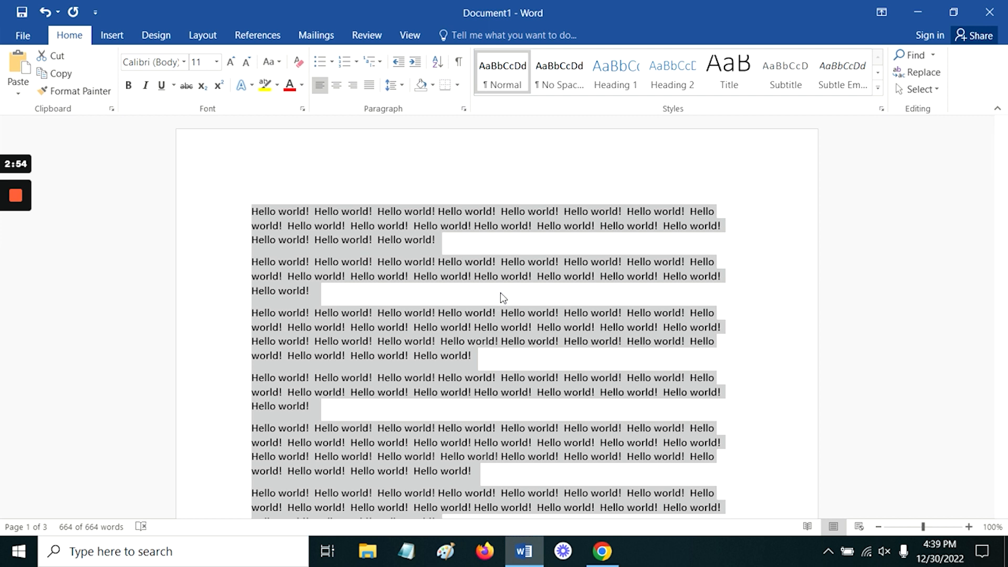
Step: Set a custom multiple line spacing of 0.9 for the selected text and look over the page
click(400, 86)
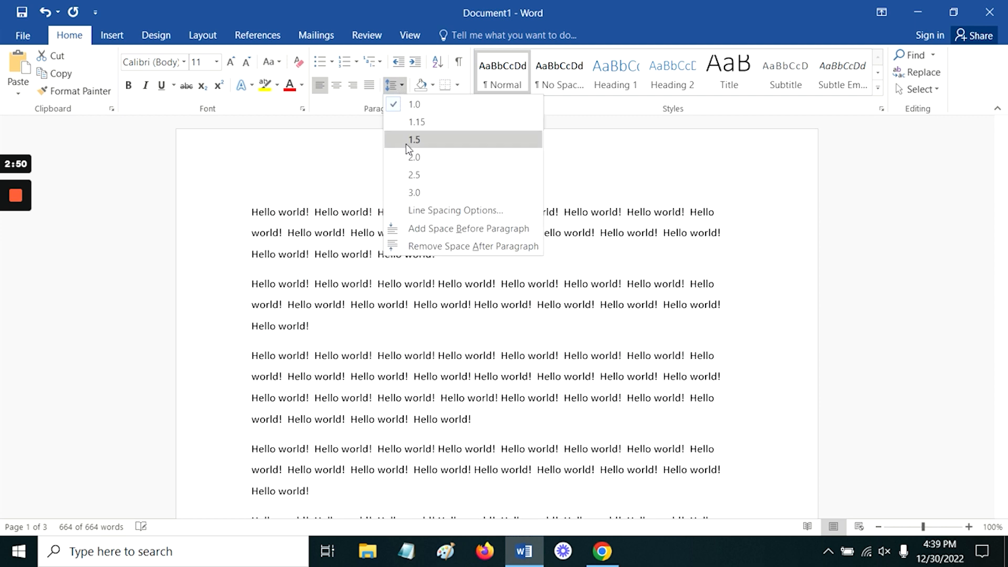
click(441, 210)
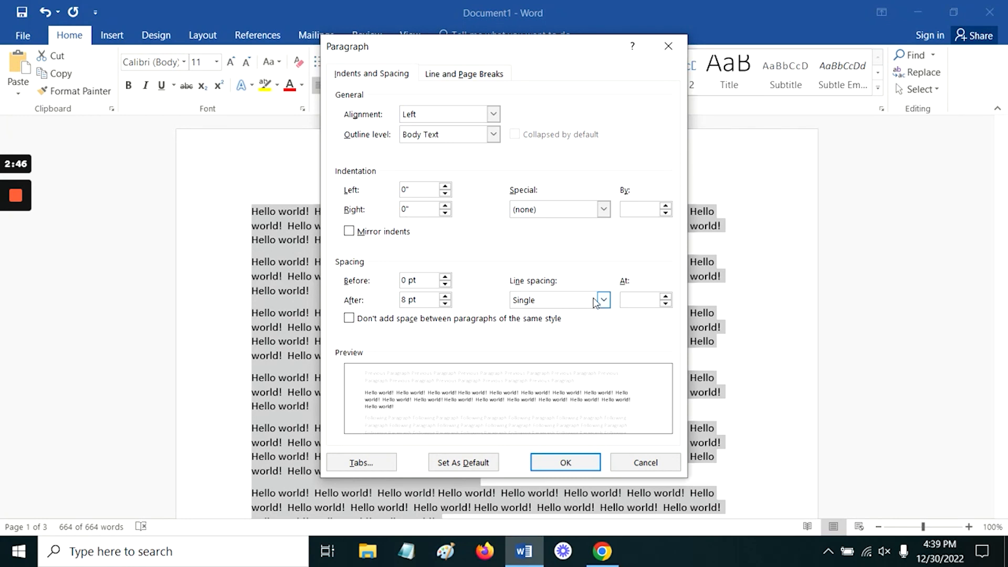
click(625, 300)
text(.9)
click(566, 462)
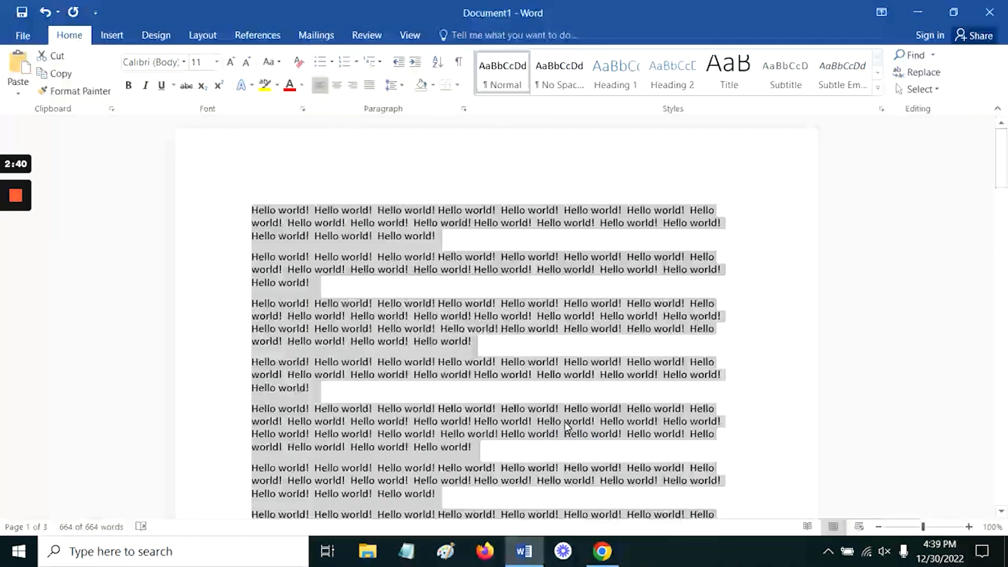
scroll(566, 421, down, 3)
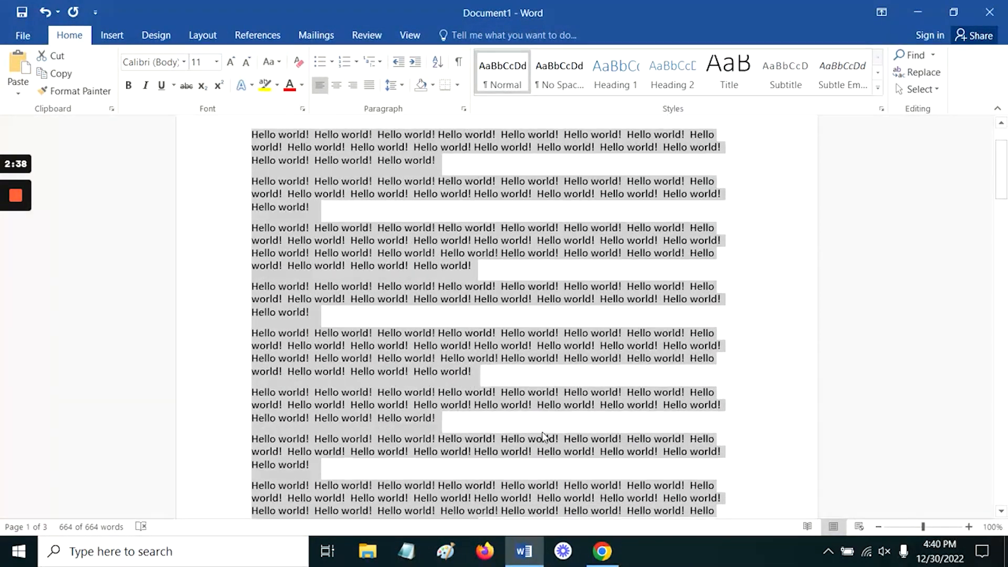
scroll(544, 436, up, 3)
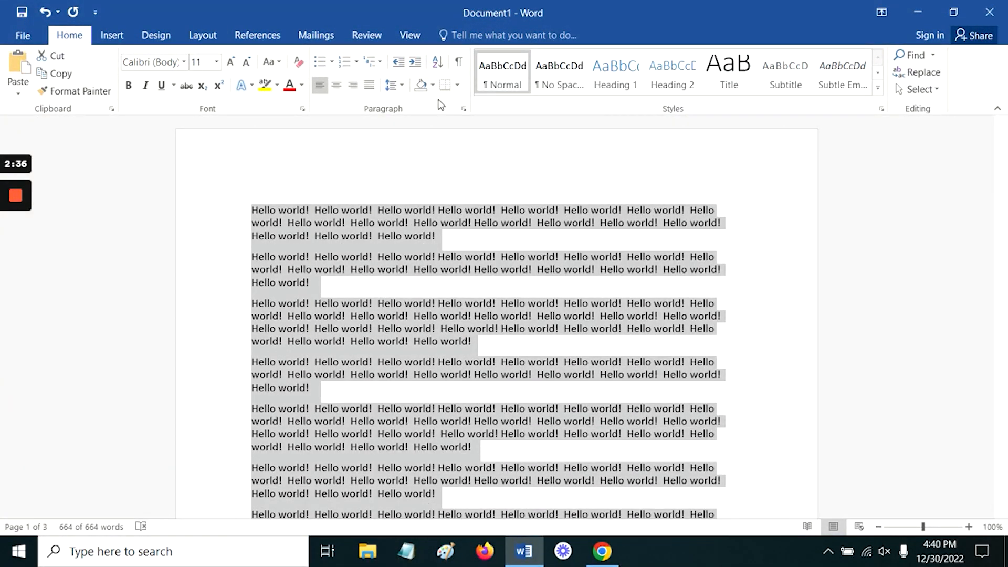
Step: Try a custom line spacing of 0.6 on the selected text, and undo that change
click(399, 85)
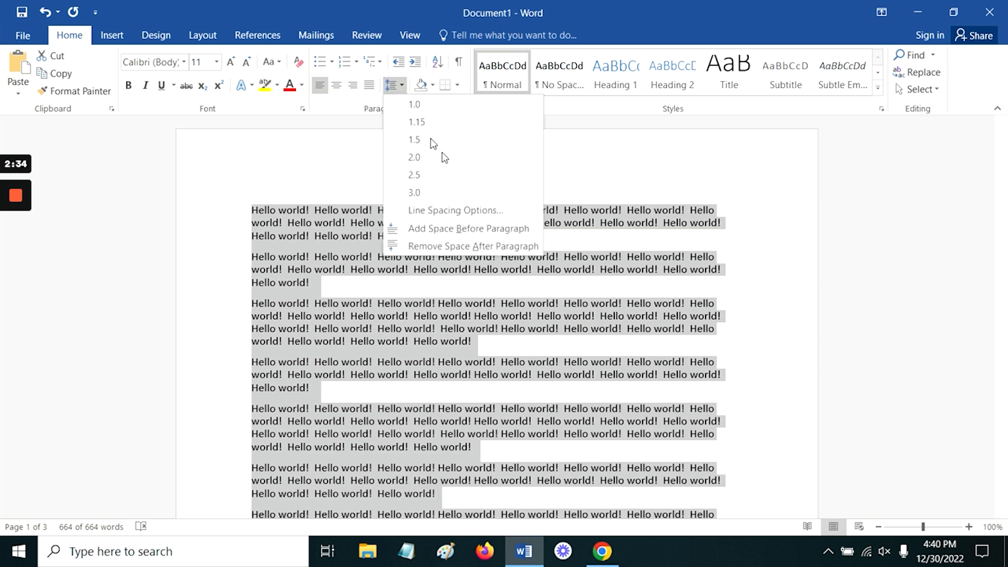
click(436, 210)
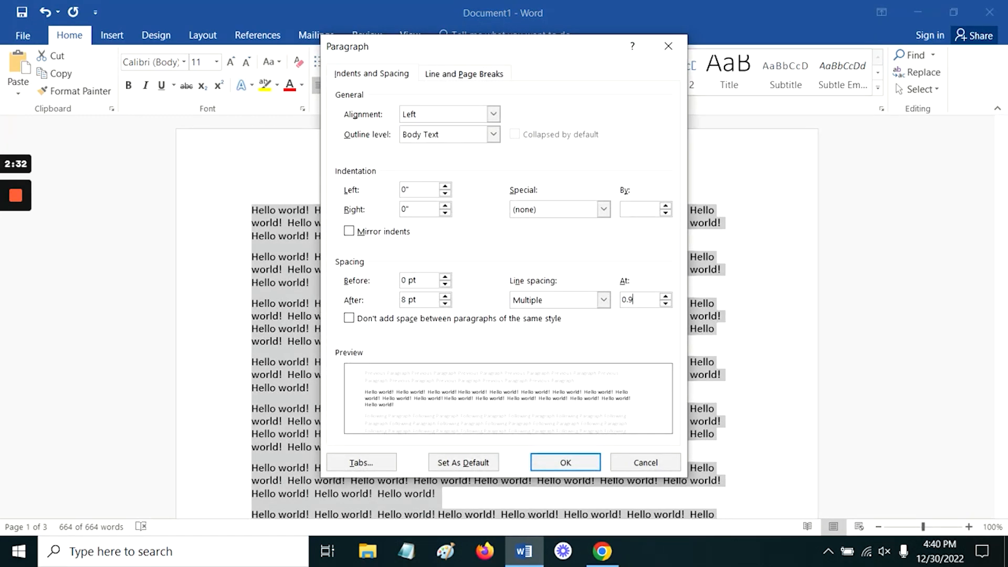
text(6)
click(563, 463)
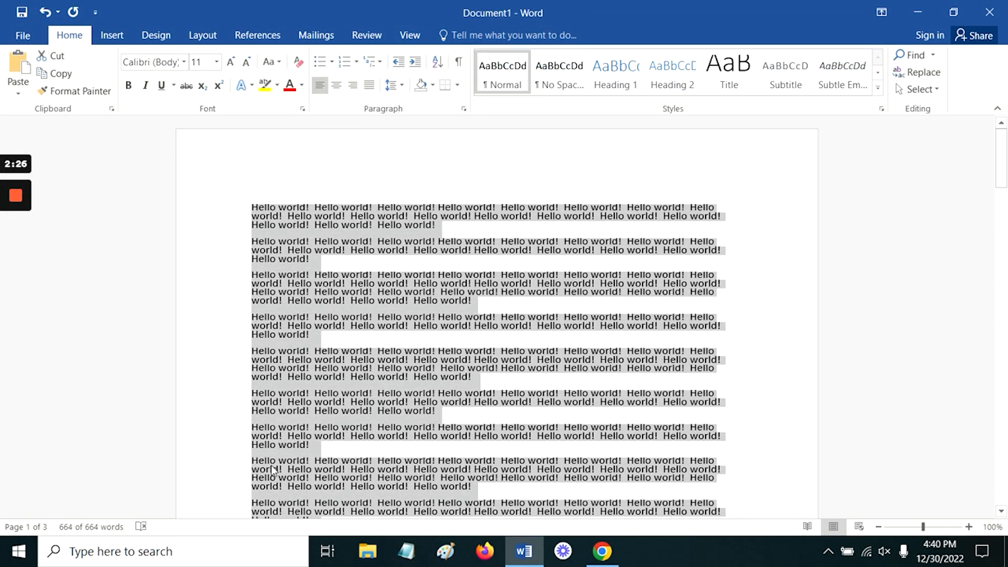
click(43, 15)
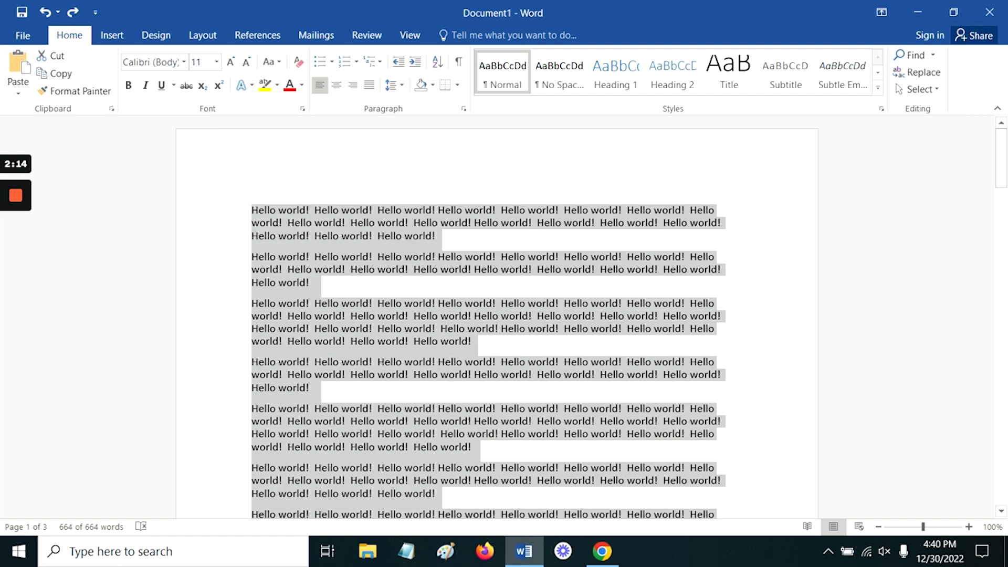
Step: Set the font size of the selected text to 10 and look over the pages
click(216, 62)
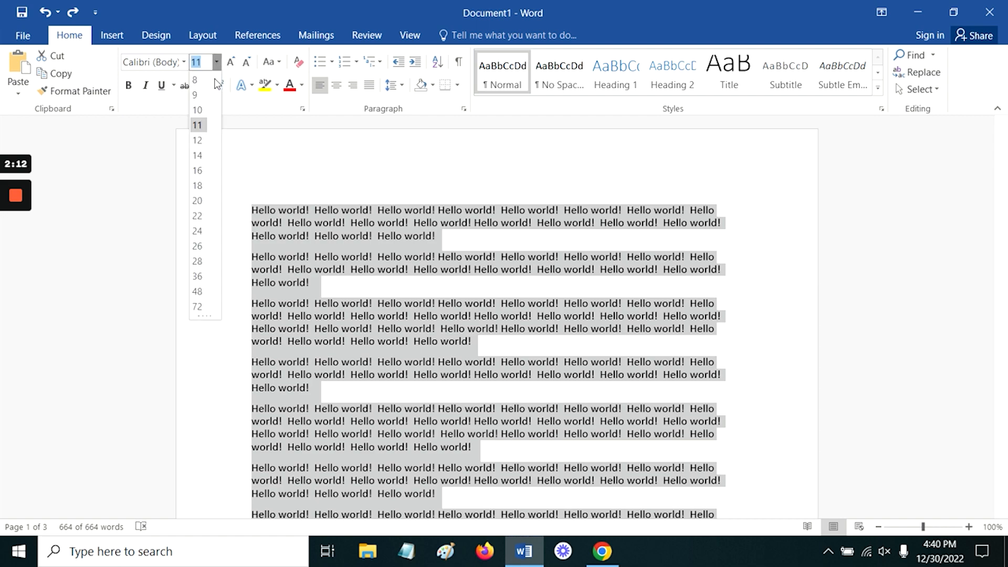
click(198, 111)
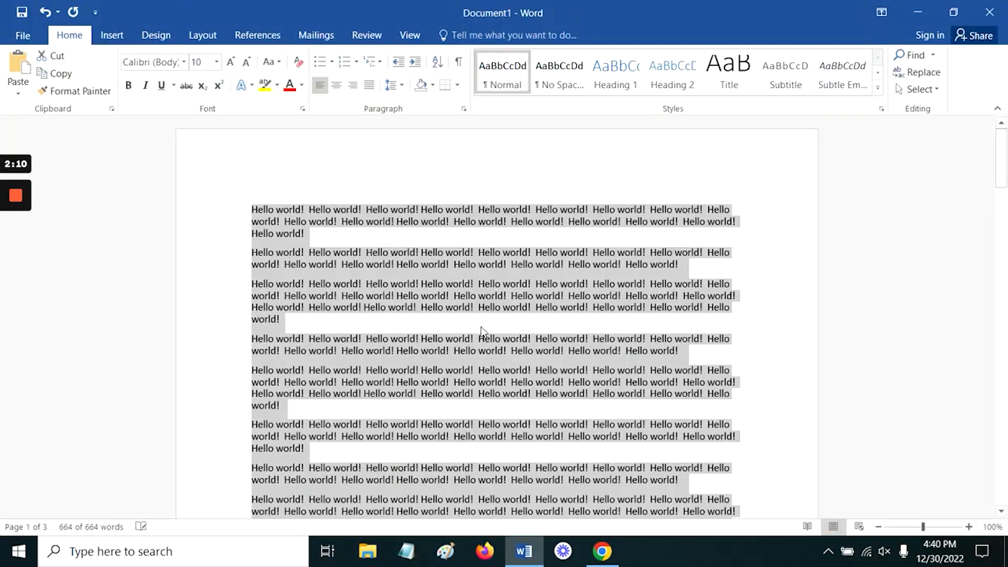
scroll(562, 361, down, 5)
scroll(563, 361, down, 10)
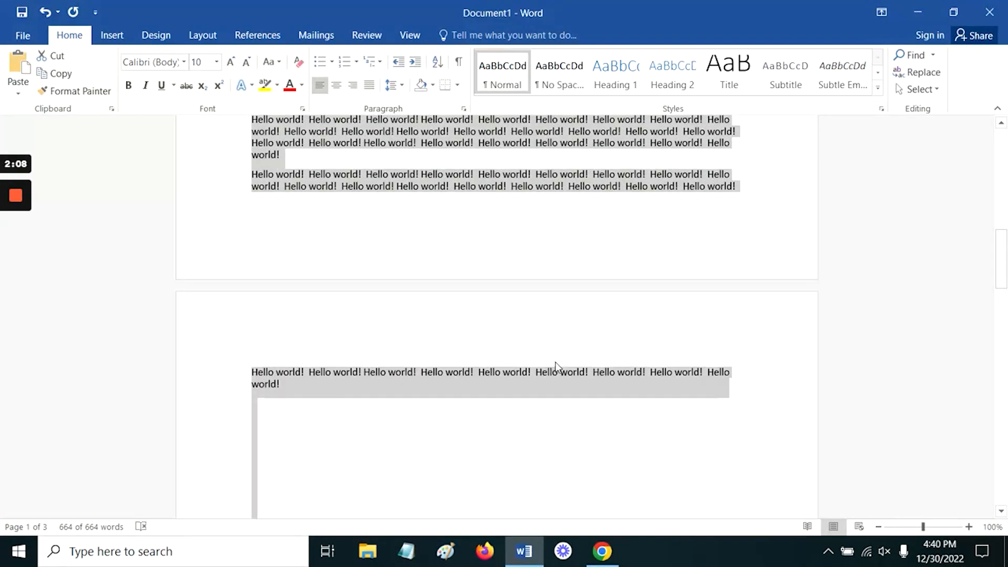
scroll(535, 351, up, 5)
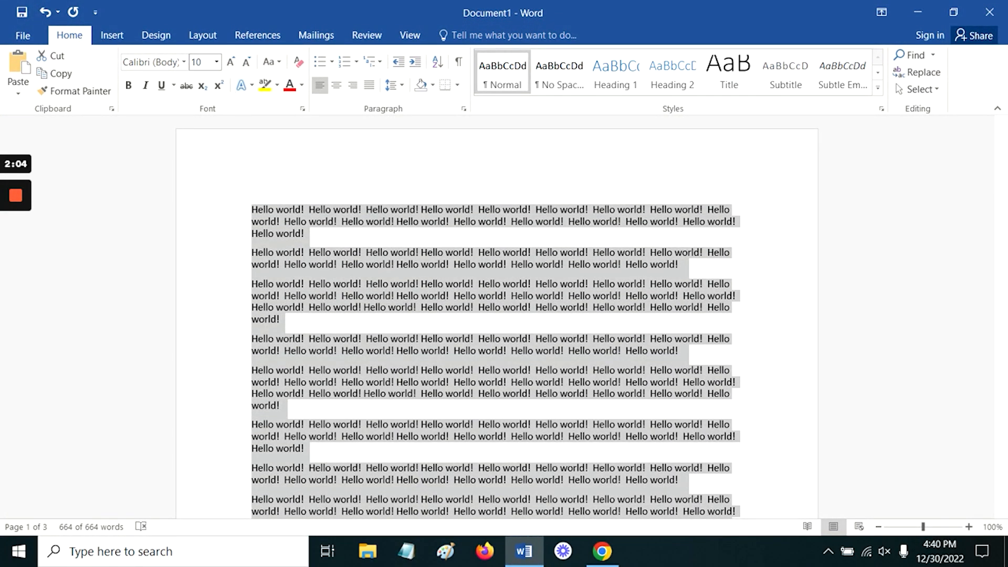
Step: Set the font size of the selected text to 10.5
click(200, 62)
click(200, 62)
text(.5)
key(Return)
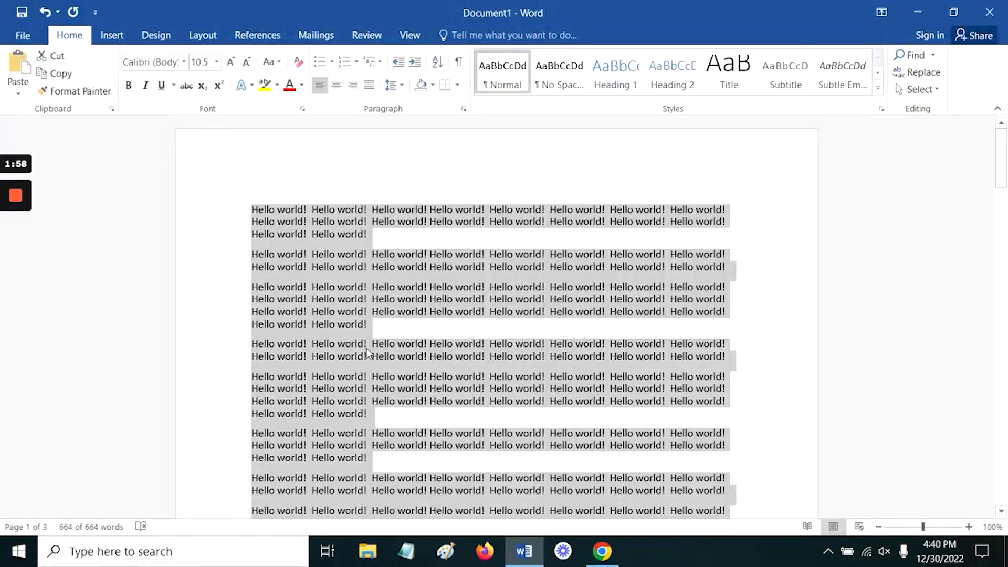
Step: Look over the pages, and undo the font size changes on the selected text back to 11
scroll(367, 370, down, 5)
scroll(367, 370, down, 10)
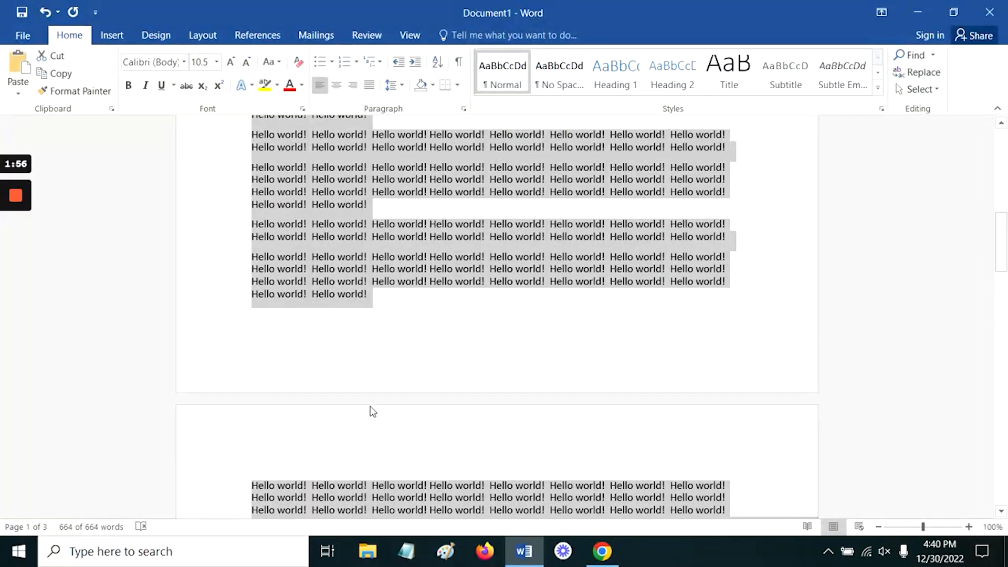
scroll(366, 420, up, 15)
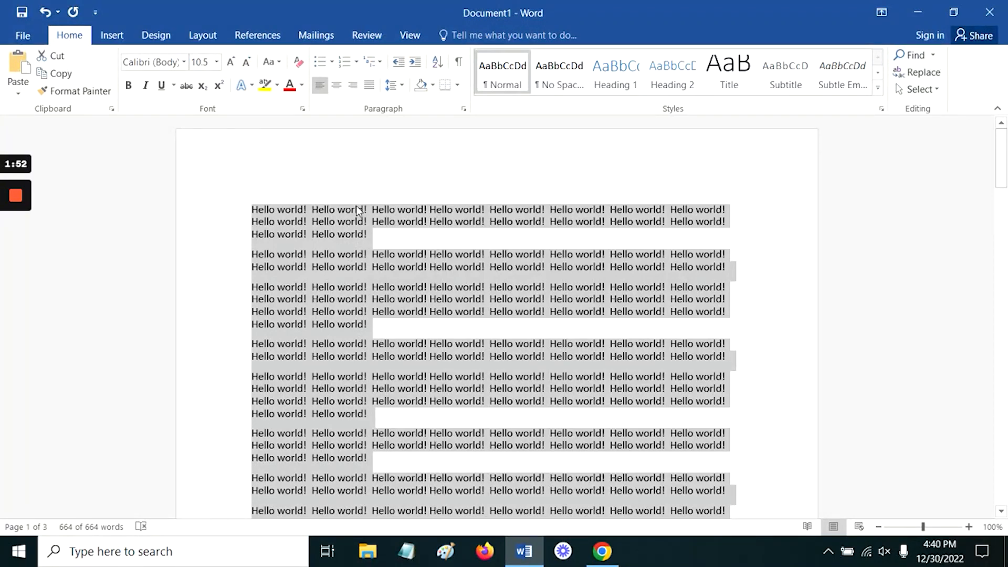
click(50, 14)
click(51, 15)
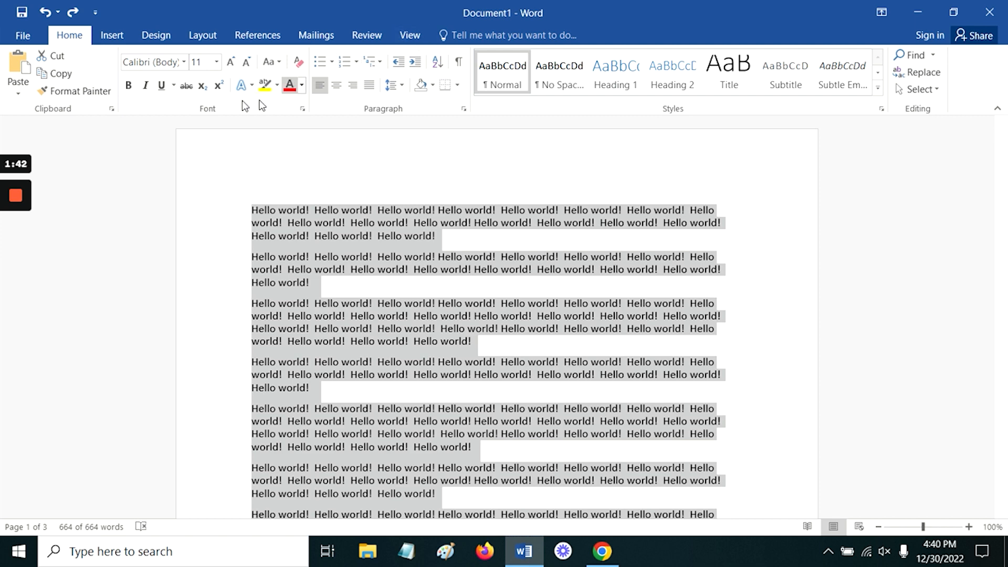
Step: Change the selected text's font to Arial Narrow and look over the pages to check the fit
click(184, 63)
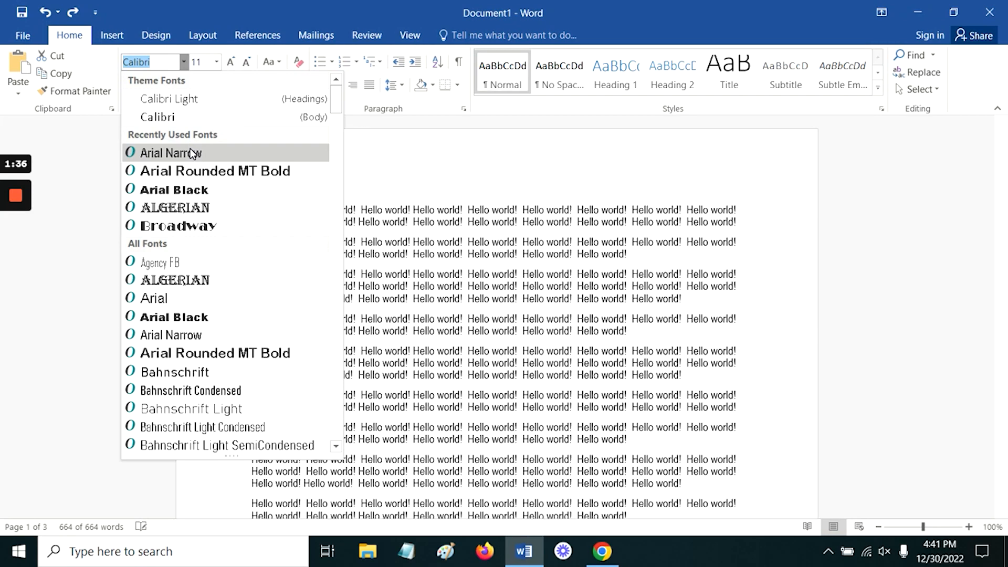
click(189, 153)
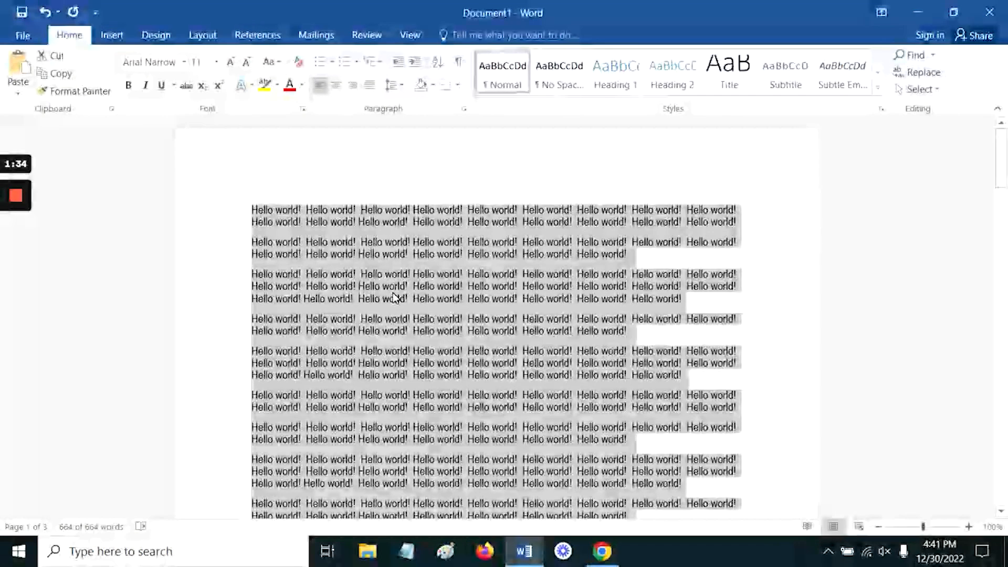
scroll(396, 305, down, 3)
scroll(396, 305, down, 6)
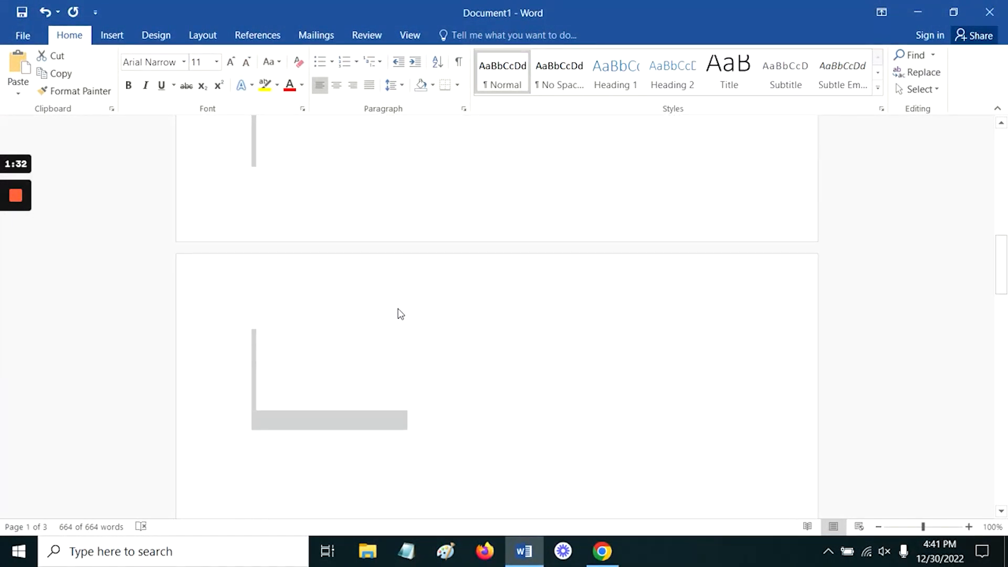
scroll(401, 315, up, 5)
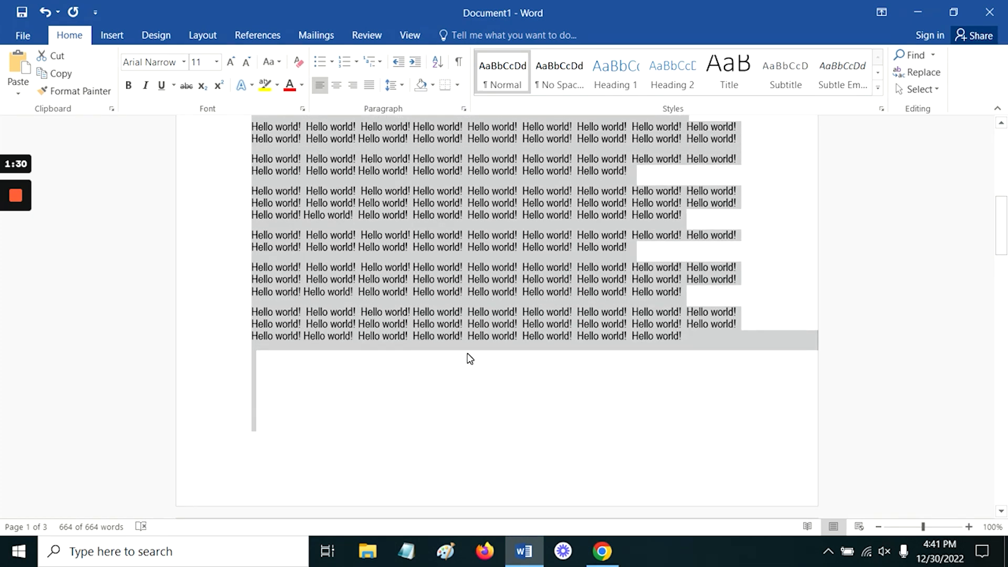
scroll(439, 398, up, 6)
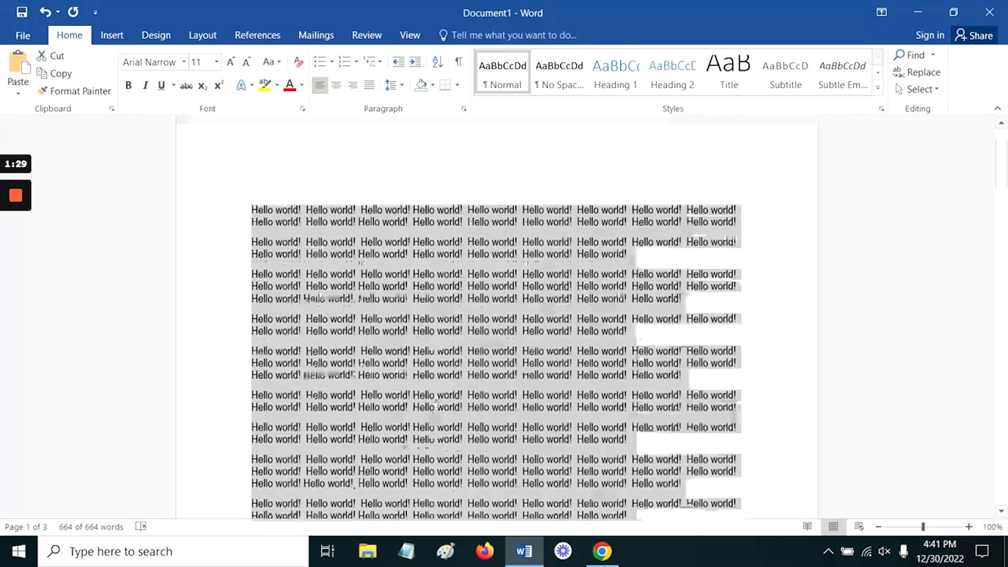
Step: Try the Arial Black font on the selected text, look over the pages, and set the font to Arial instead
click(184, 62)
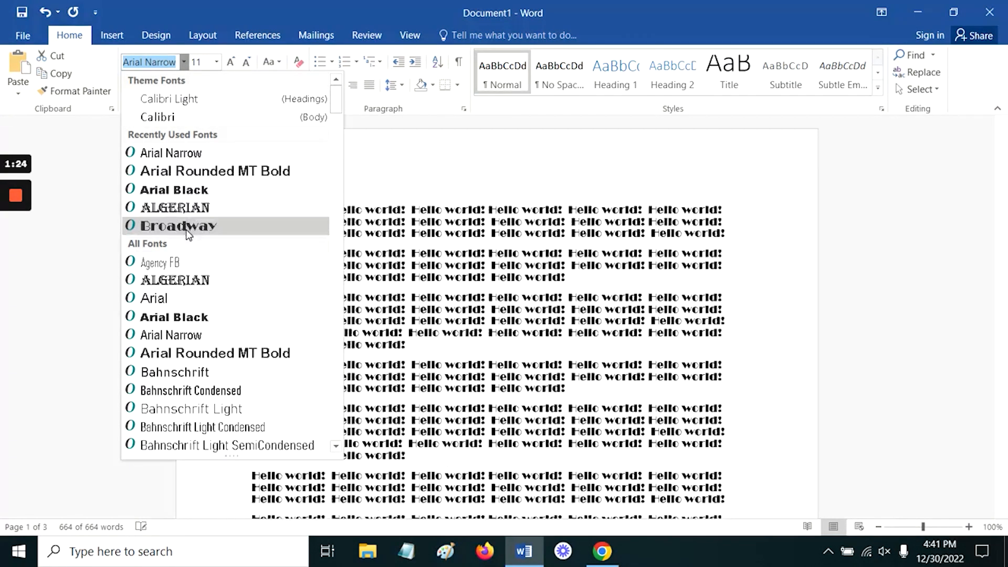
click(192, 317)
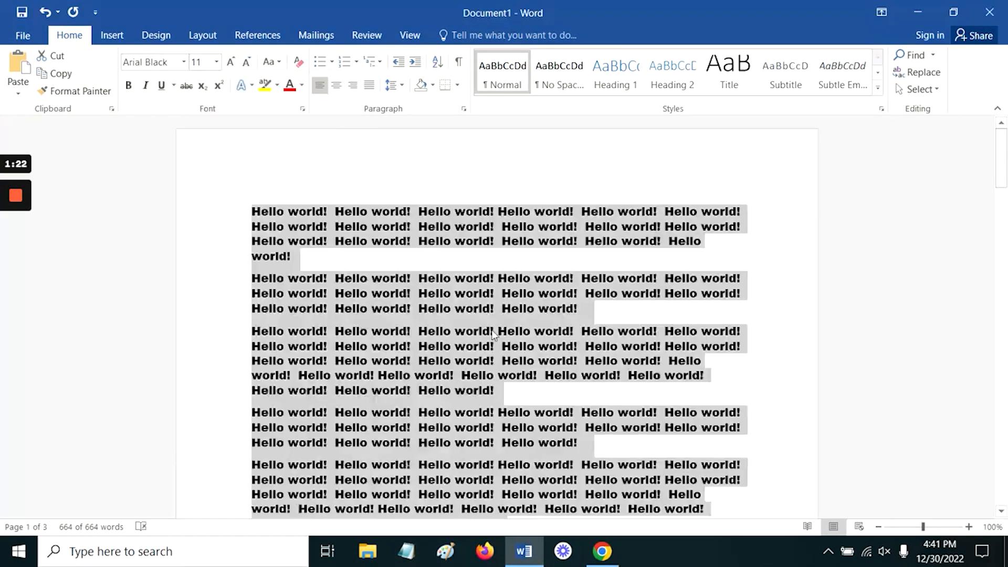
scroll(579, 358, down, 8)
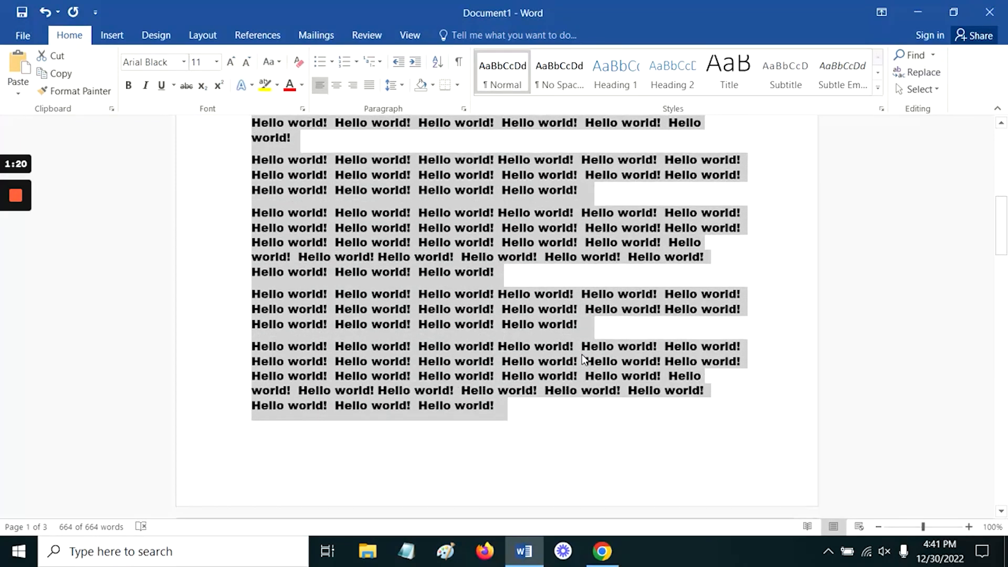
scroll(447, 332, up, 6)
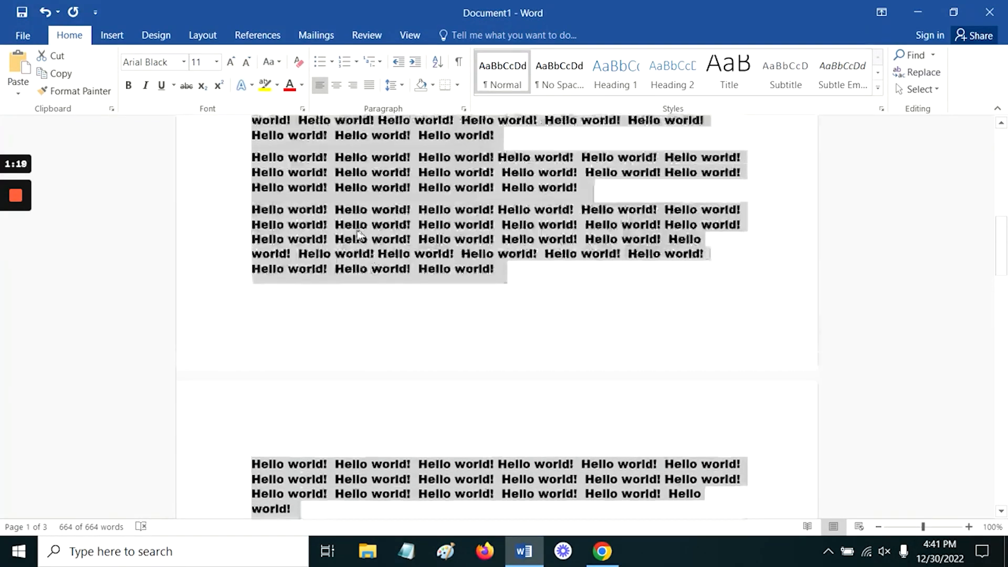
click(184, 62)
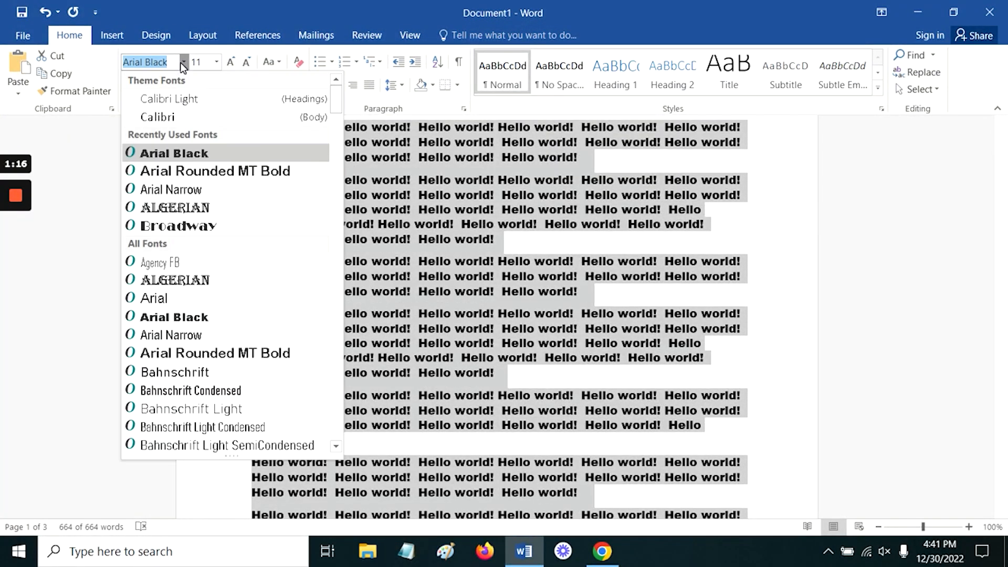
click(145, 298)
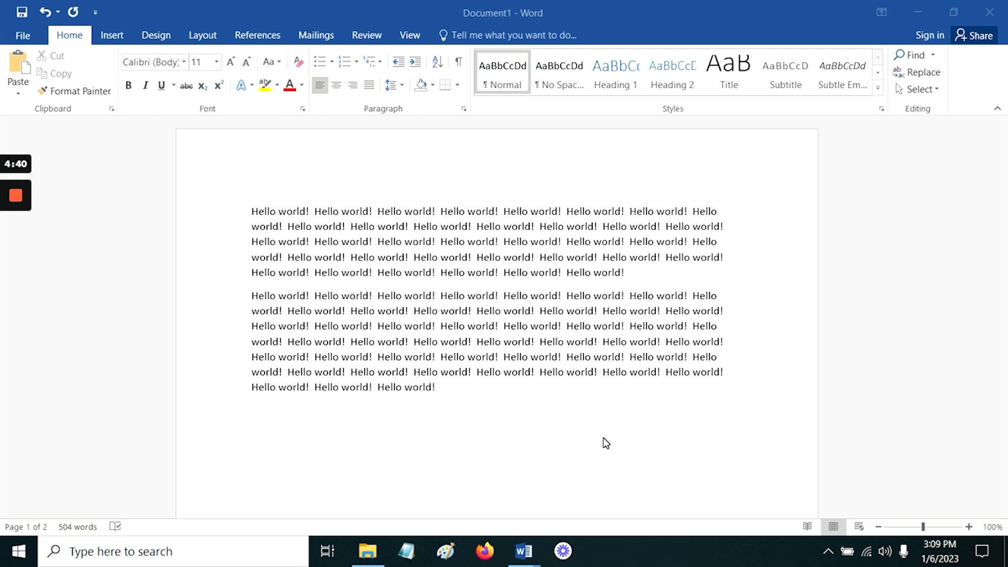
Step: Set the ribbon display to show only its tabs
click(757, 8)
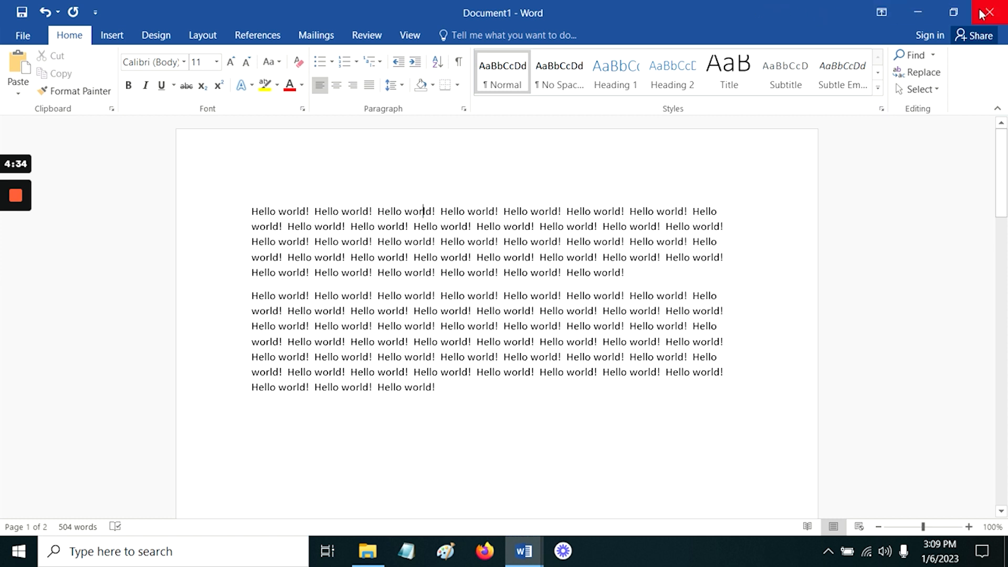
click(885, 14)
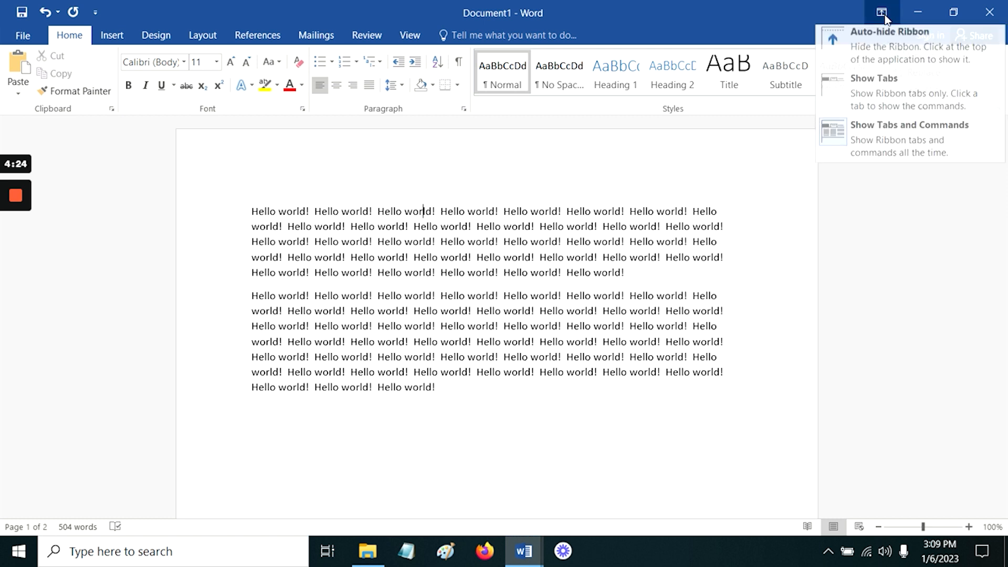
click(902, 85)
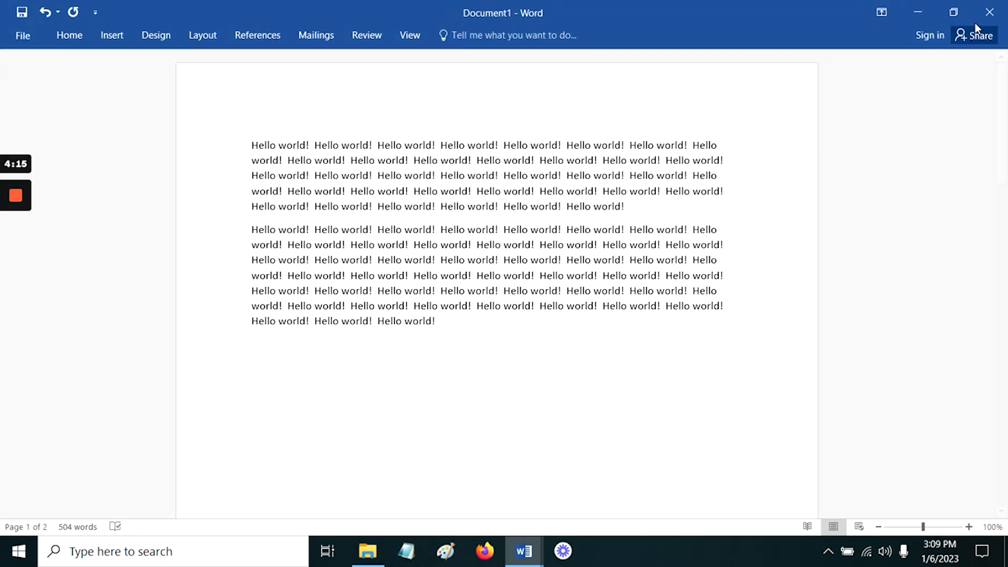
Step: Set the ribbon to auto-hide, reveal it temporarily, and return to the document so it hides again
click(887, 10)
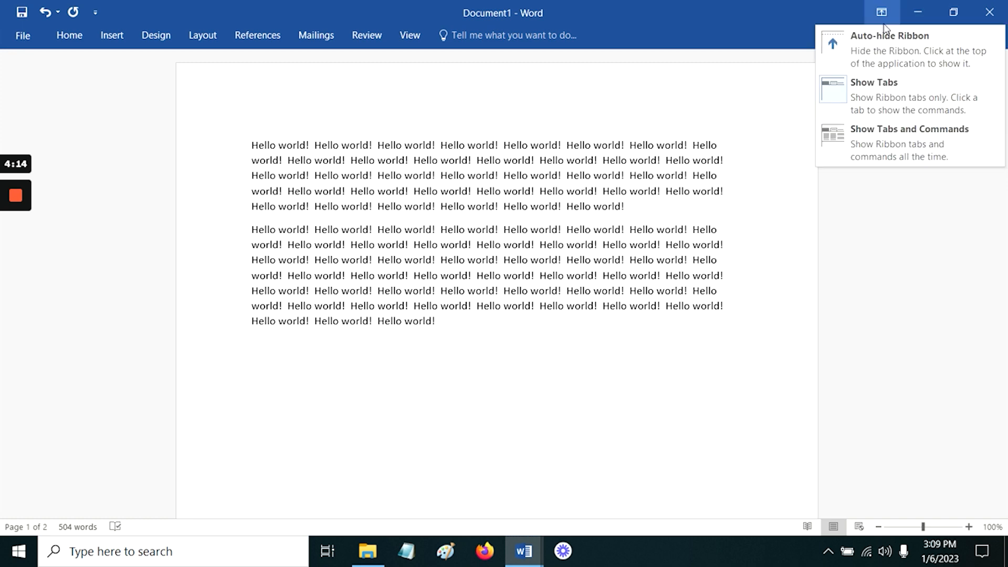
click(892, 52)
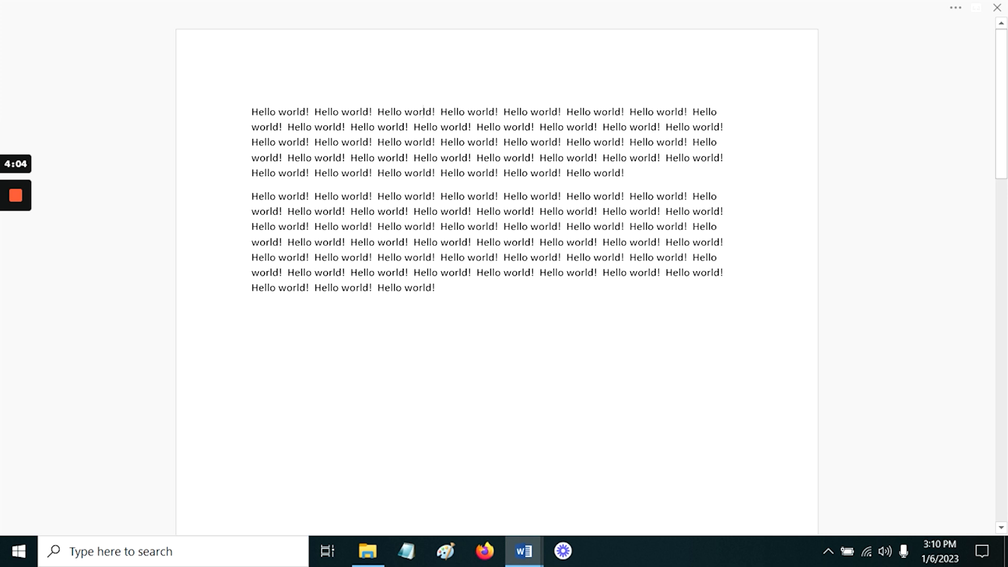
mouse_move(400, 10)
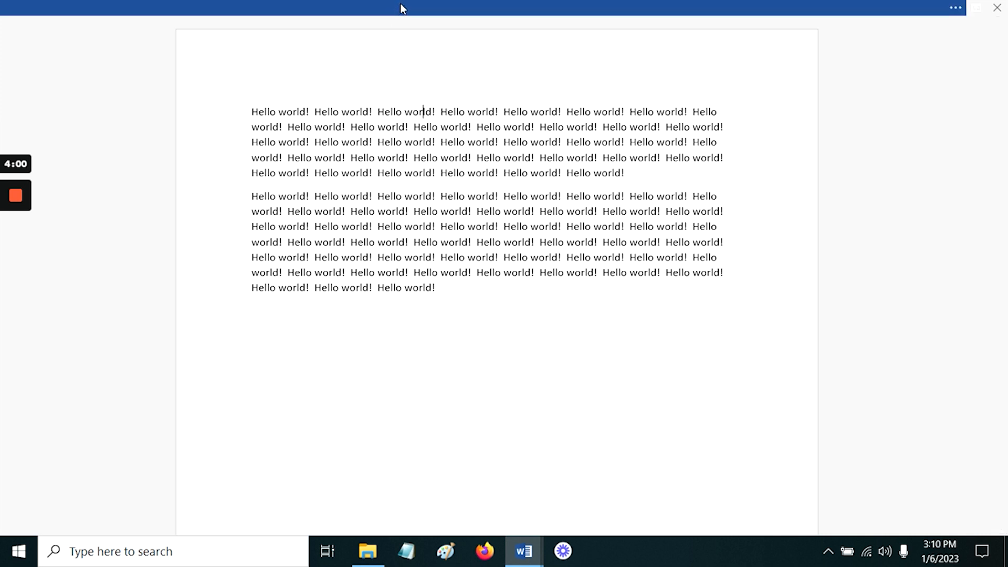
click(401, 9)
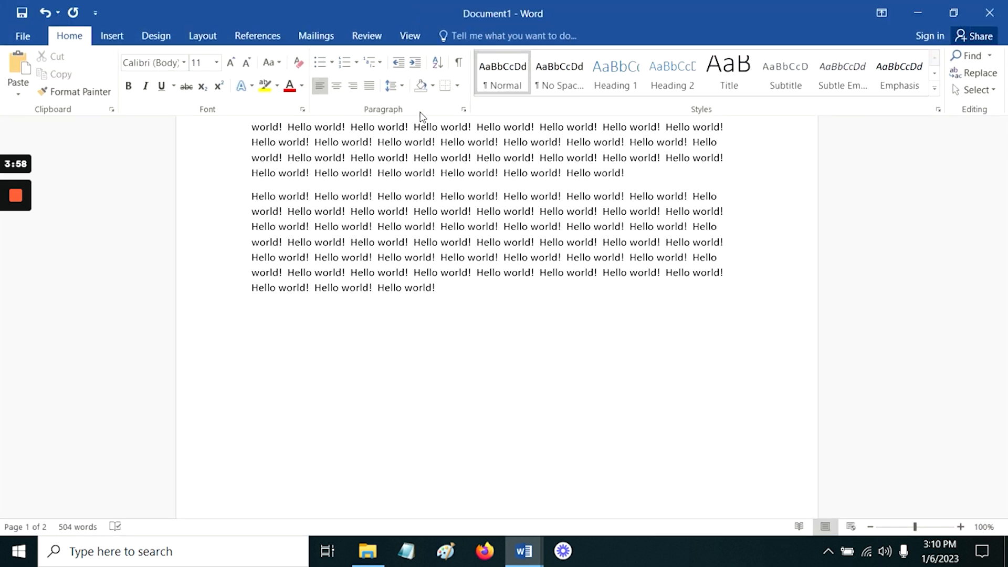
click(440, 292)
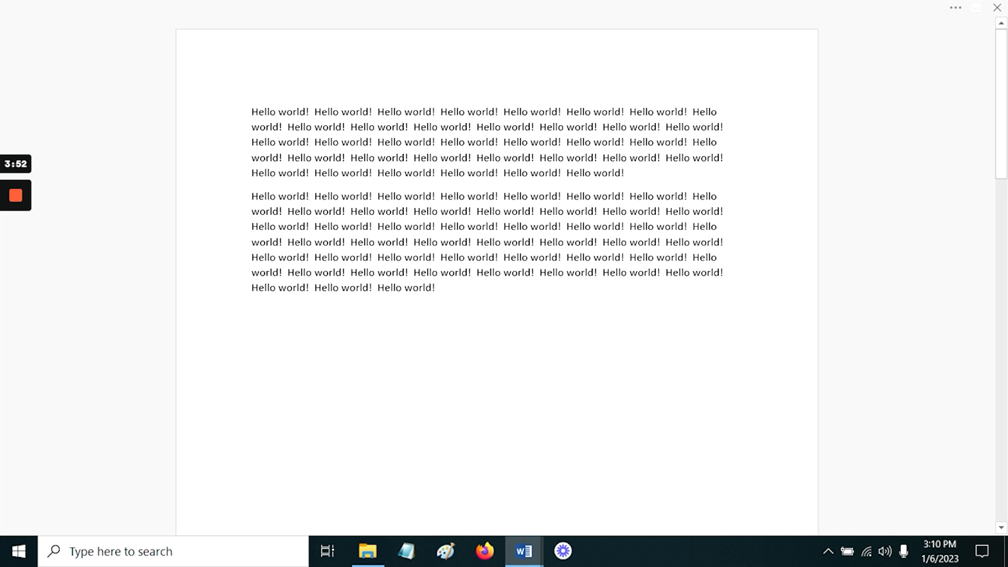
Step: Set the ribbon display to show both tabs and commands all the time
click(977, 11)
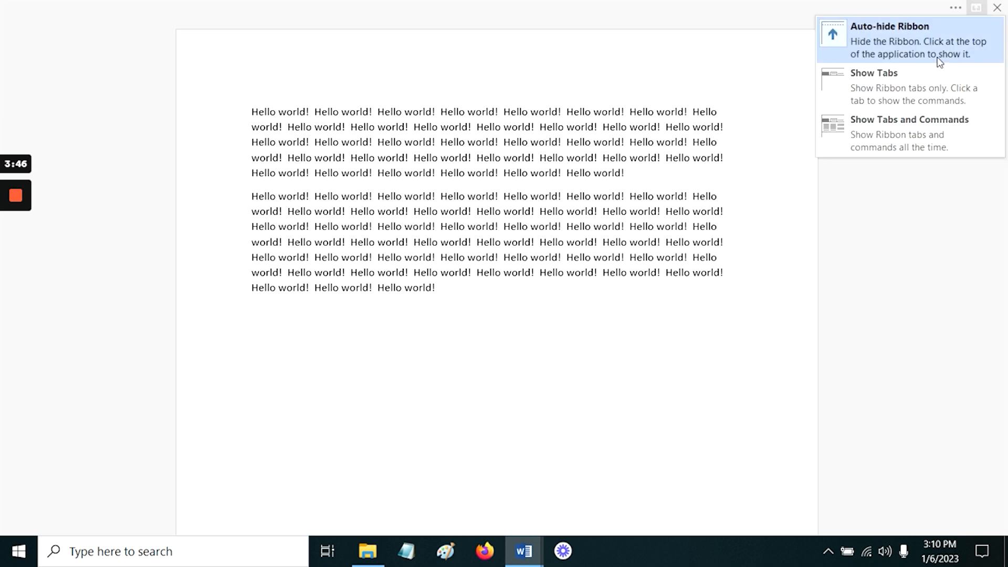
click(892, 137)
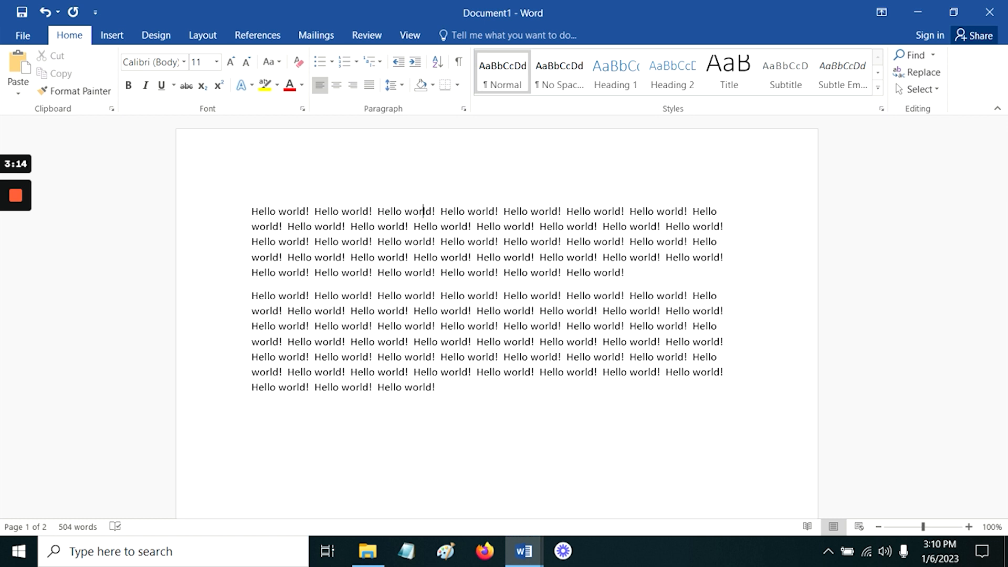
Step: Hide the white space between the document's pages and look over the text
double_click(371, 132)
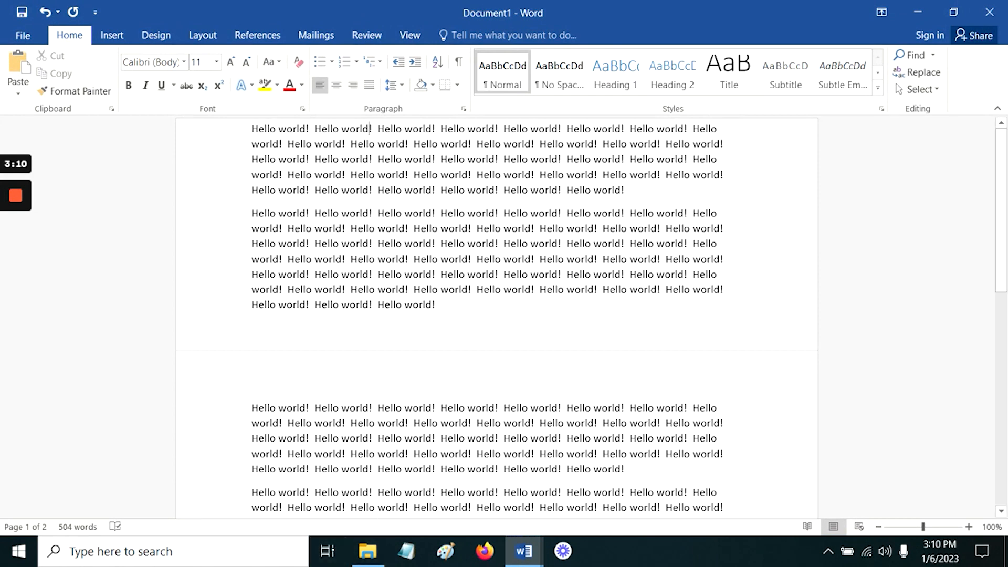
scroll(497, 315, down, 3)
scroll(497, 315, up, 3)
Step: Create a new blank document, and close it to return to the Hello world document
click(26, 37)
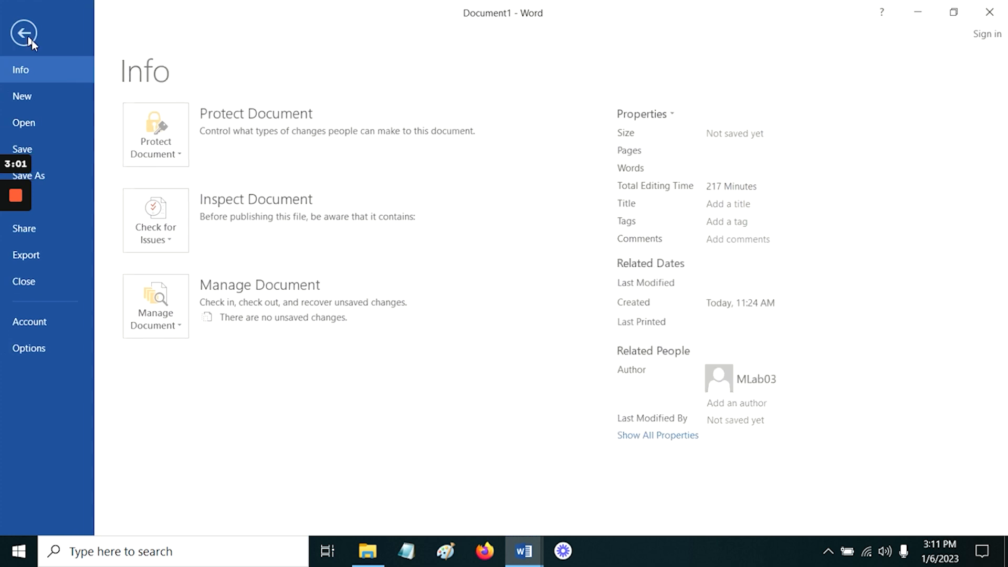
click(64, 96)
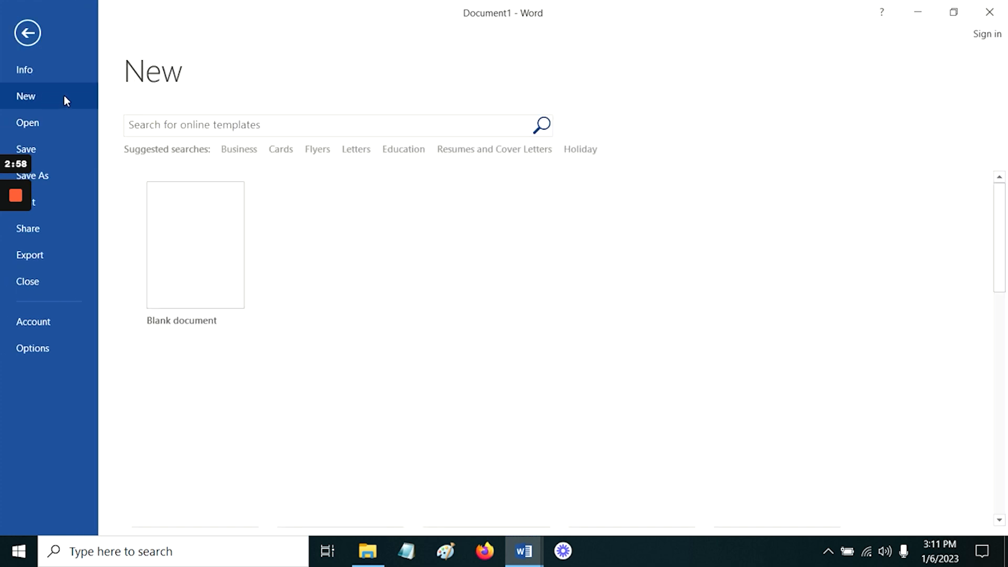
click(178, 207)
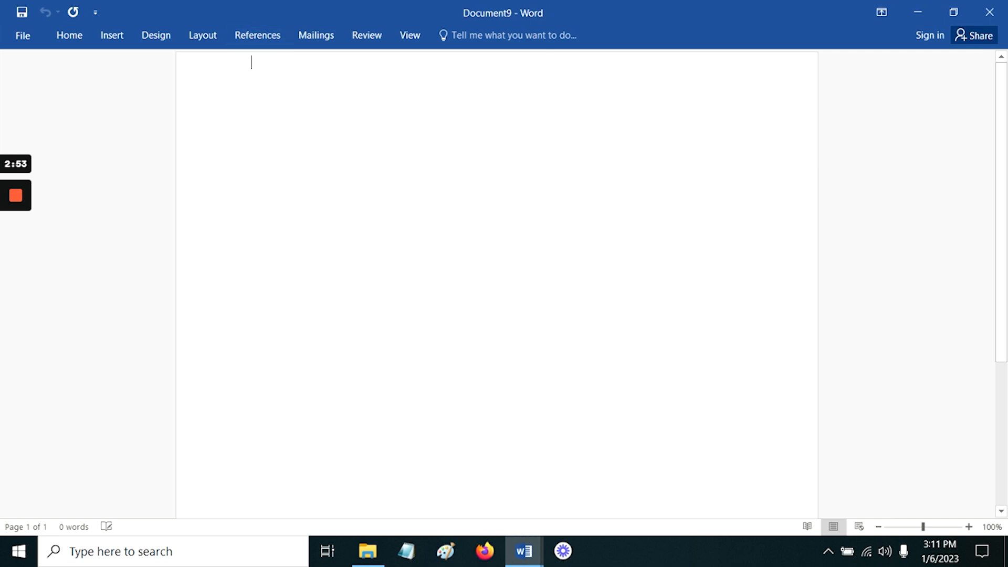
click(1001, 10)
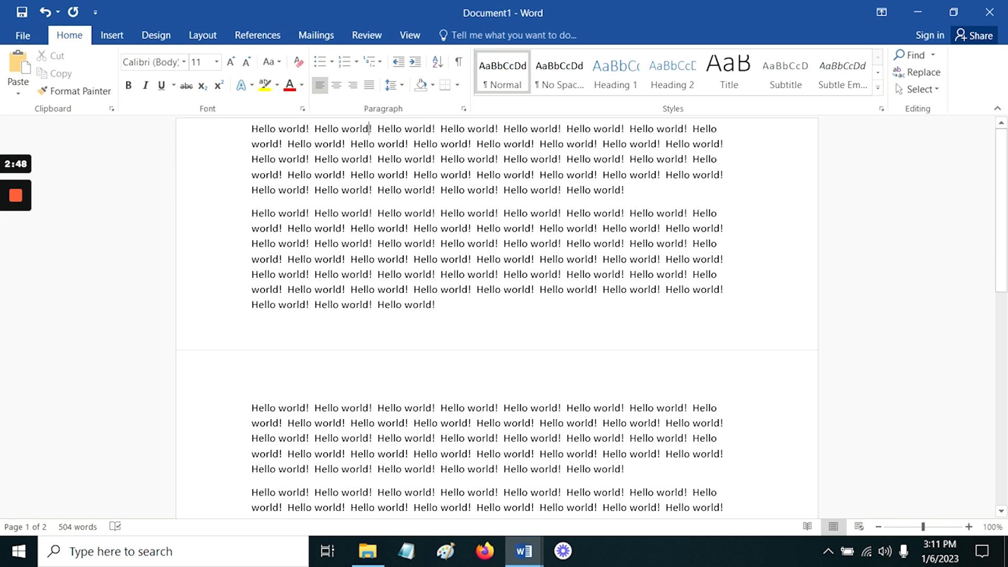
Step: Show the white space between the pages again and return to the start of the document
double_click(451, 350)
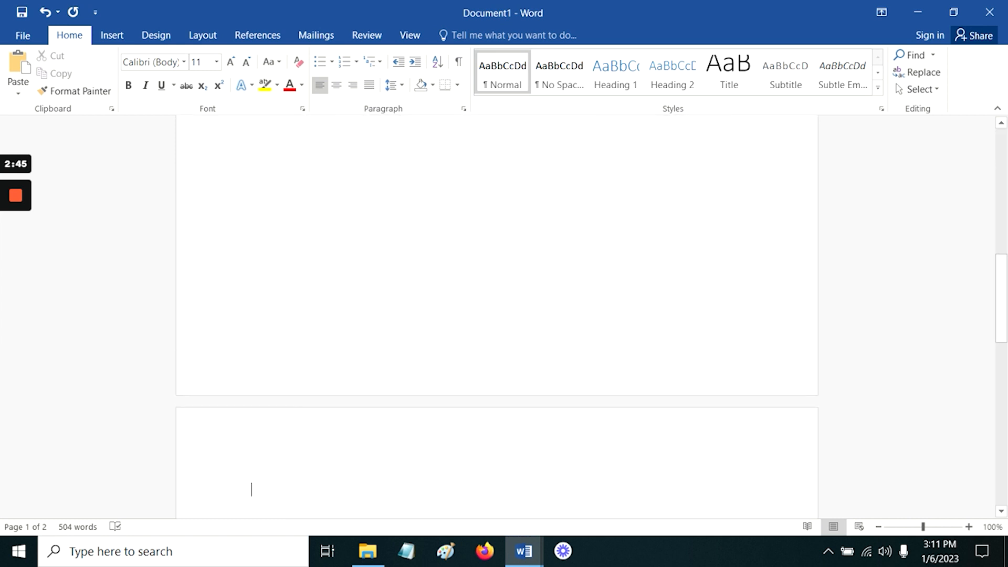
scroll(452, 350, up, 8)
scroll(497, 273, up, 2)
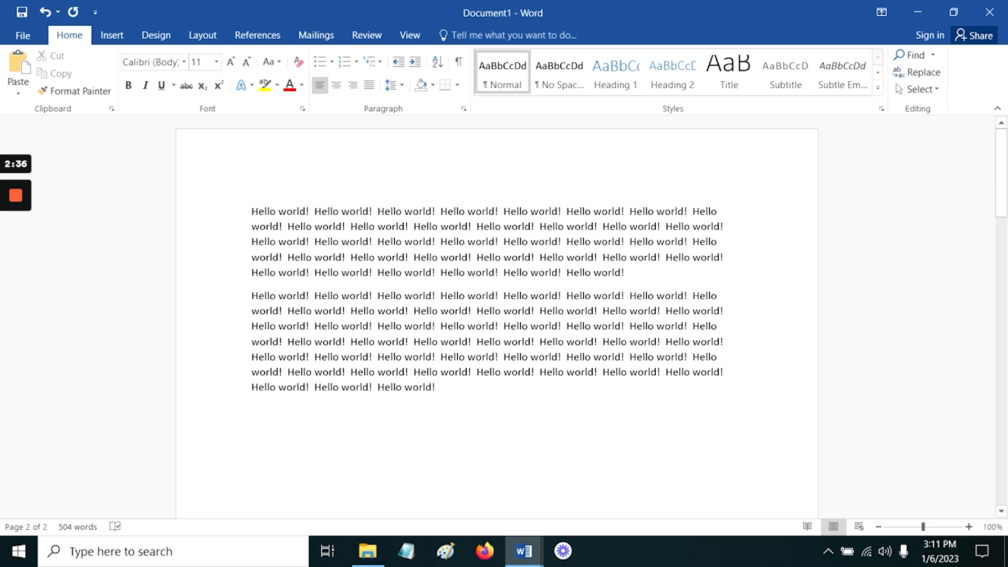
Step: Show the paragraph marks and hidden formatting symbols to examine the page break, and hide them again
click(460, 64)
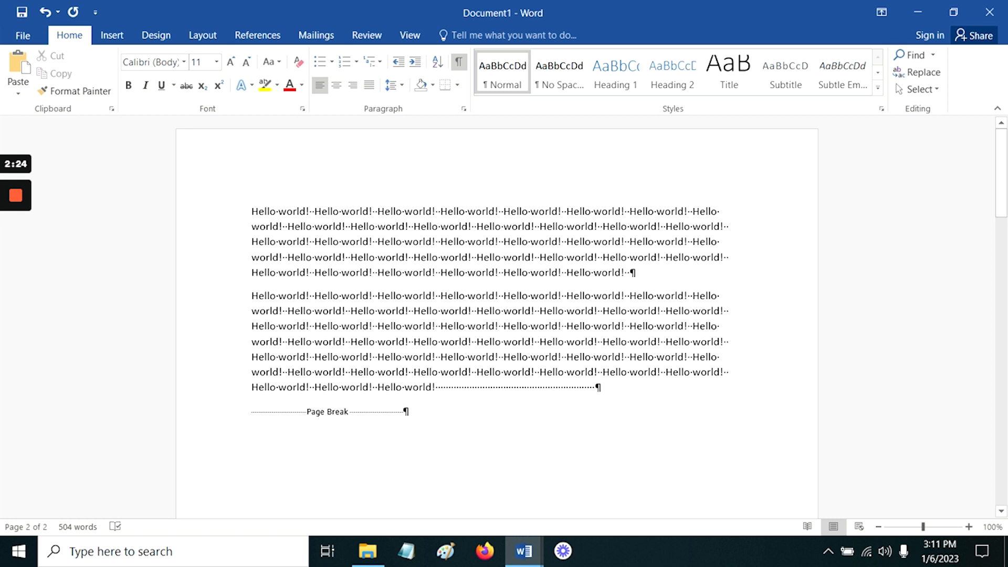
scroll(497, 315, down, 2)
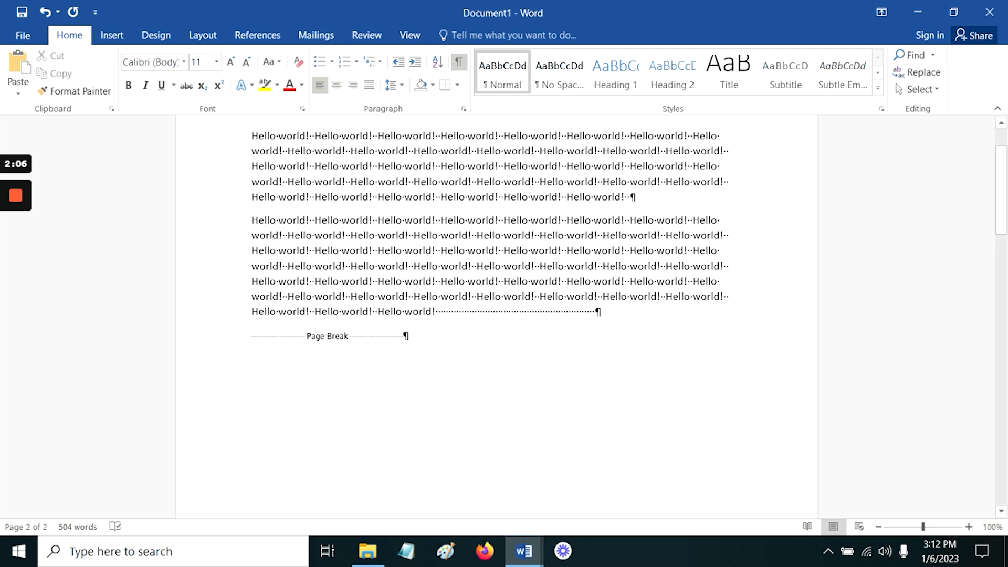
click(460, 67)
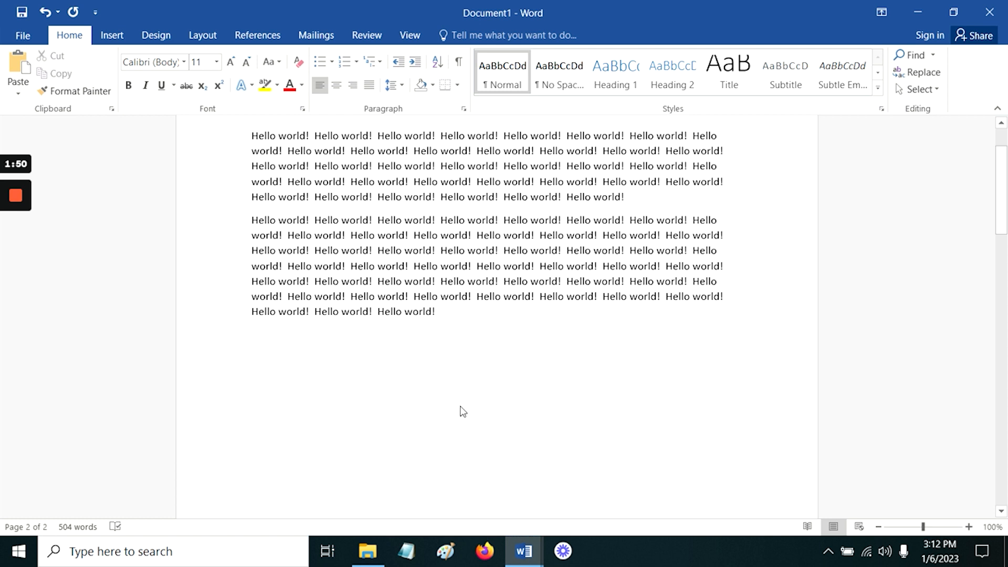
Step: Display the ribbon's shortcut key tips and hide them again
key(alt)
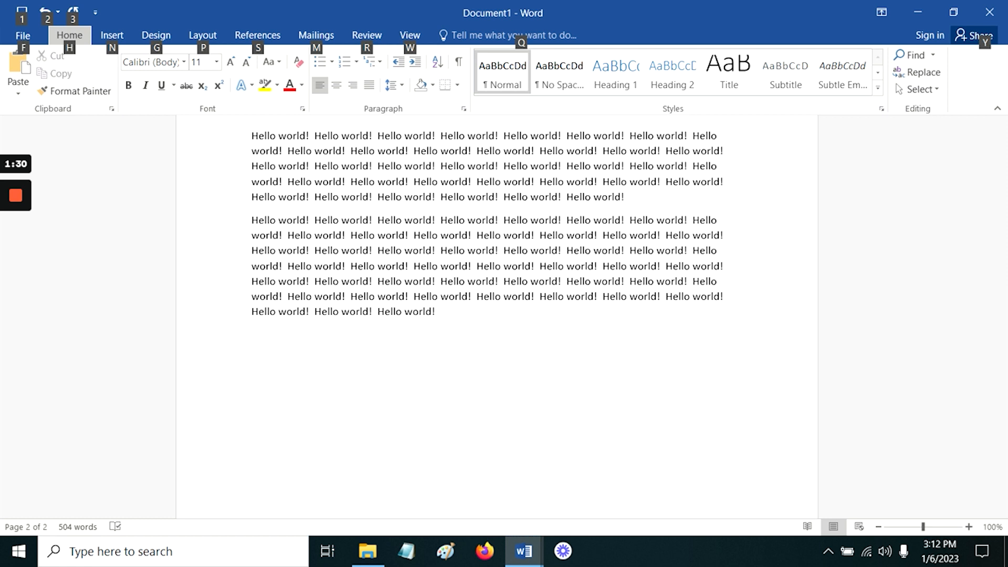
key(alt)
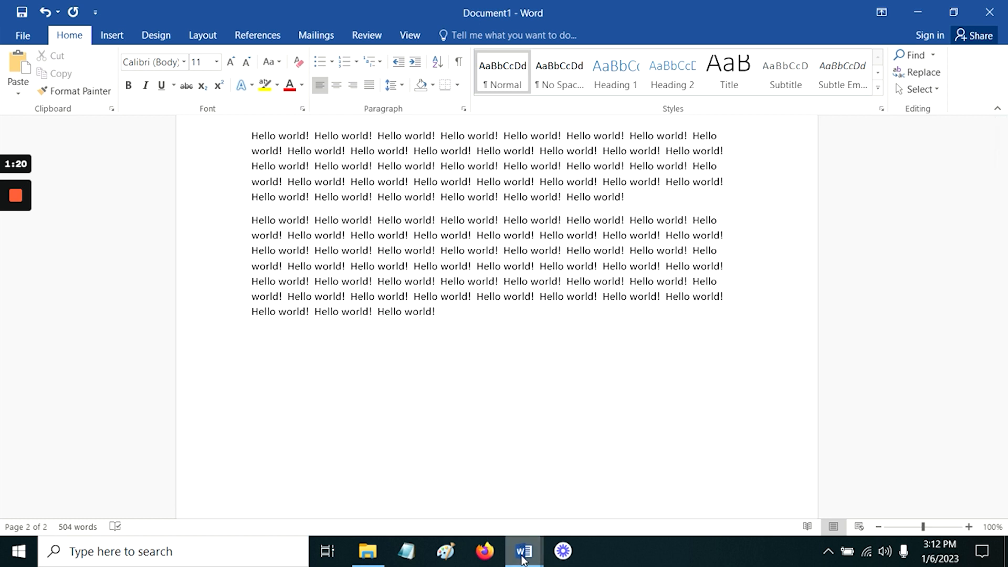
Step: Switch to the open Hello world document and set its ribbon to show tabs and commands
mouse_move(519, 554)
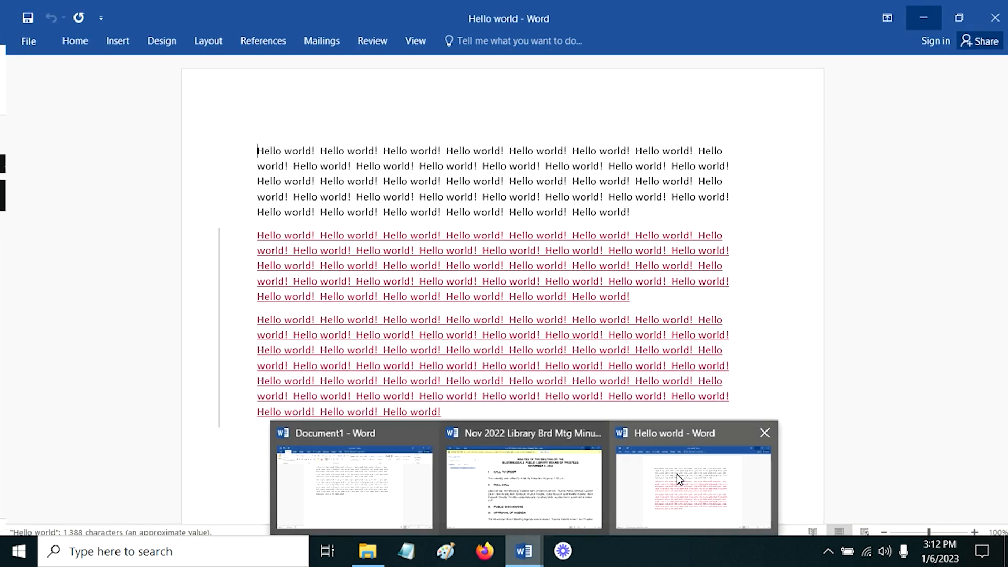
click(677, 474)
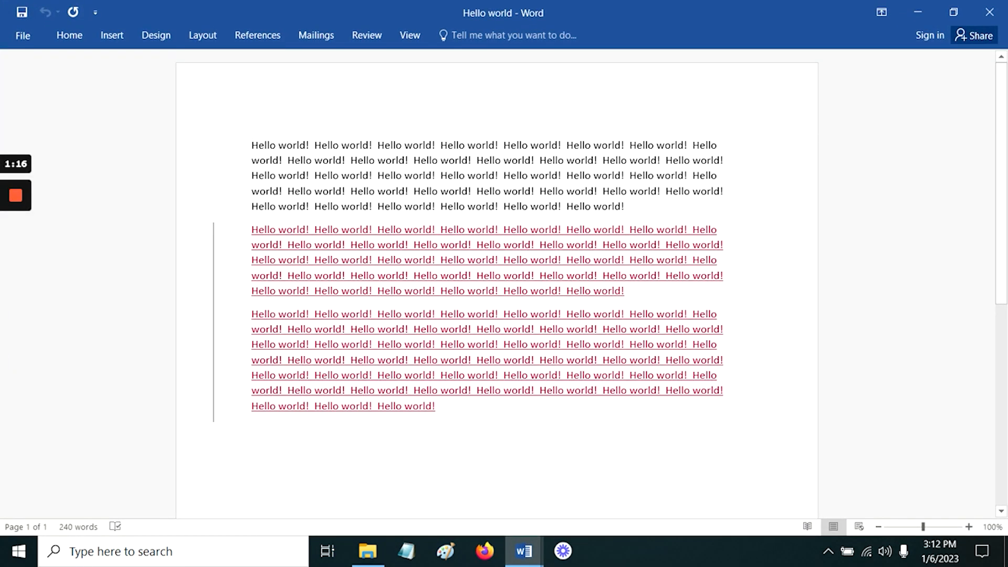
click(882, 12)
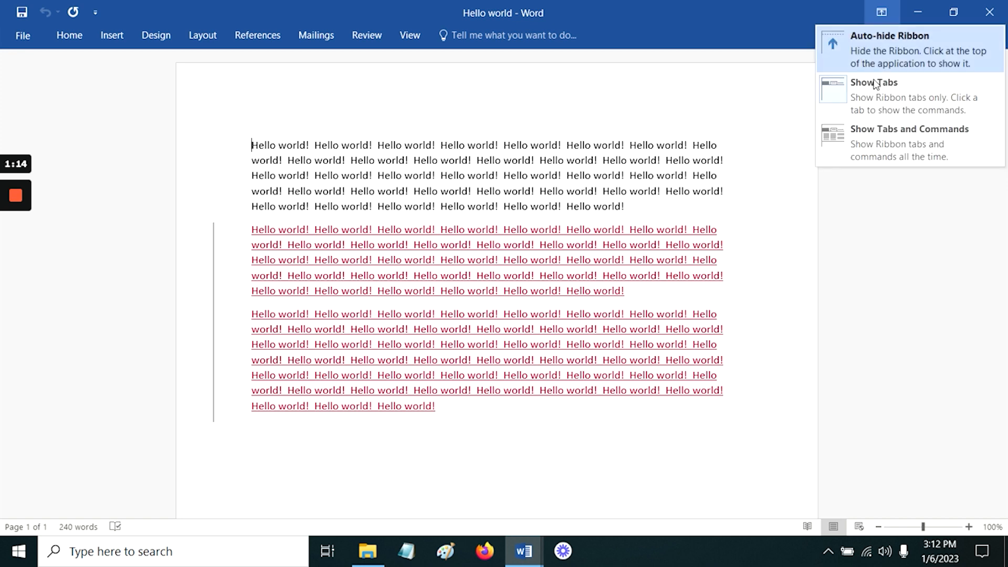
click(884, 132)
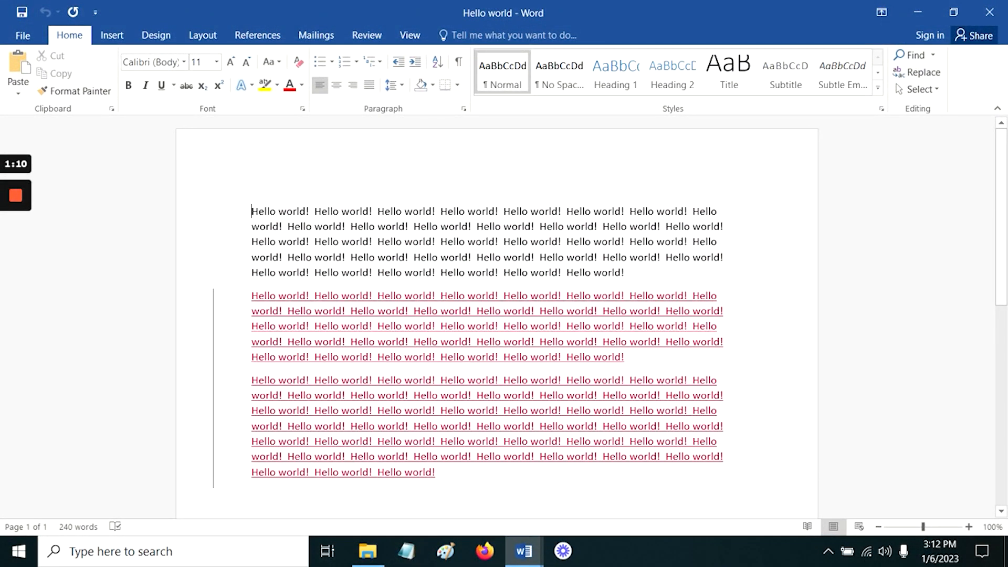
Step: Display the document's tracked changes first as No Markup and after that as Simple Markup
click(366, 35)
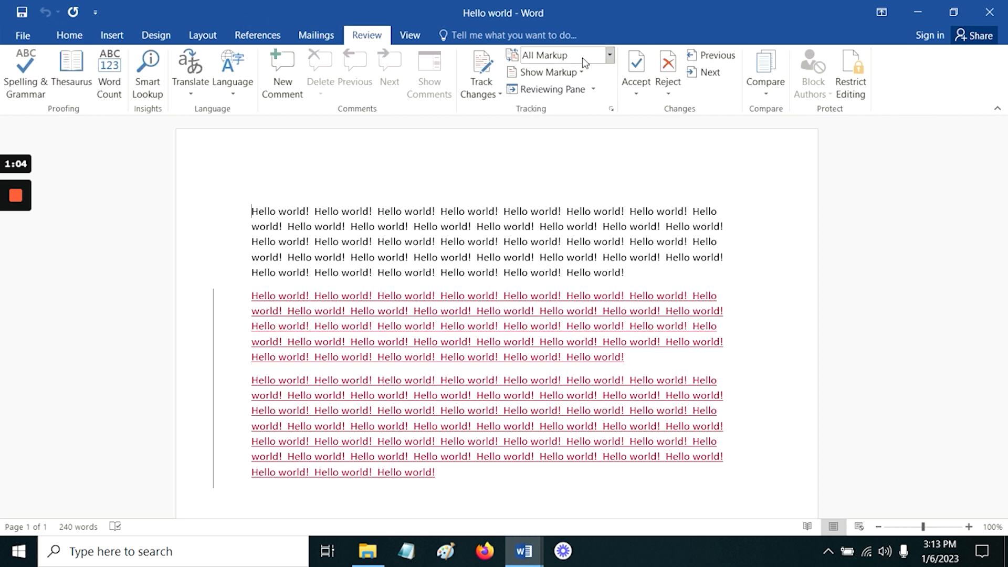
click(609, 55)
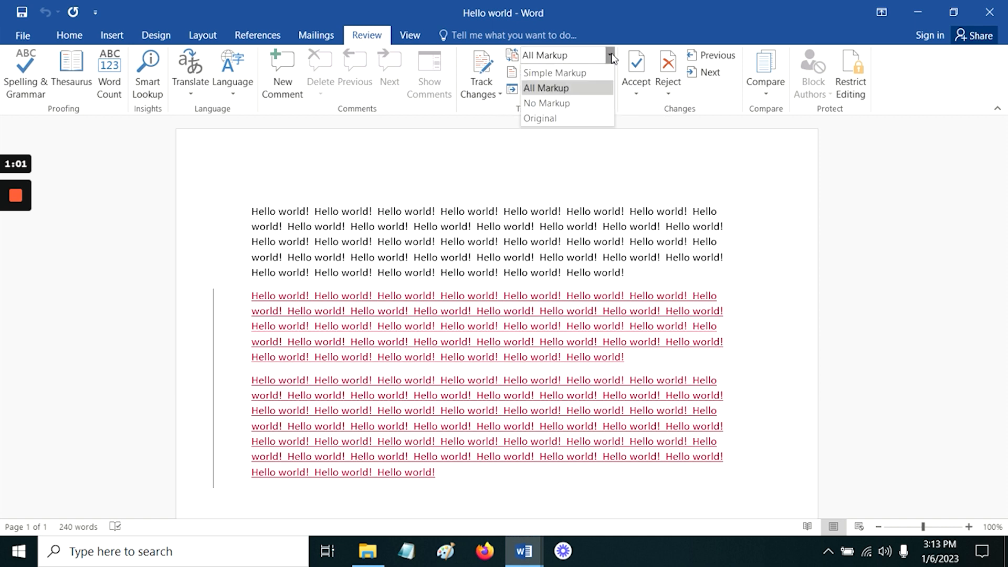
click(559, 104)
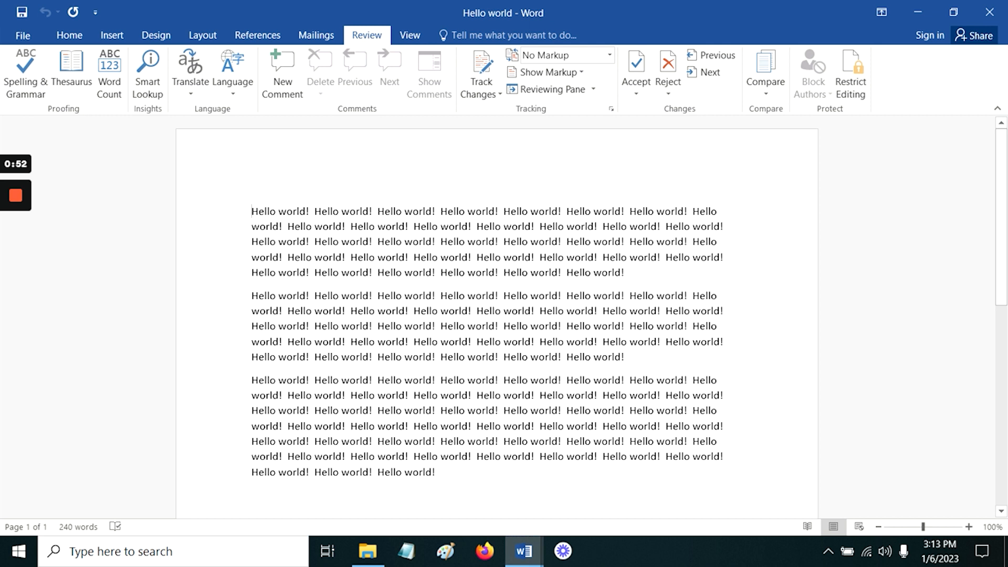
click(610, 57)
click(601, 72)
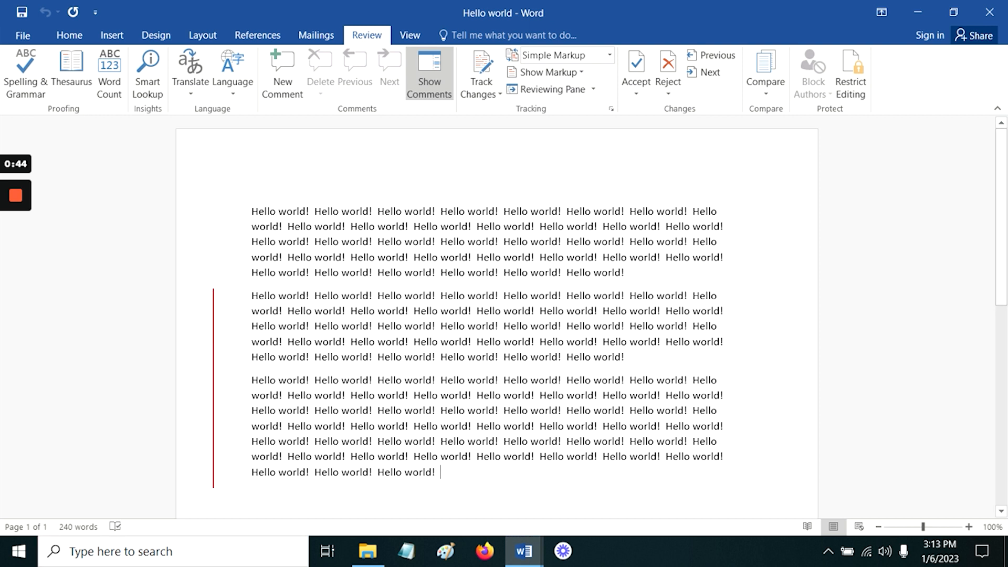
Step: Add a new paragraph at the end of the text, turn on Track Changes, and enter "adfadffadfafafasdfdf" there
key(Return)
scroll(497, 315, down, 2)
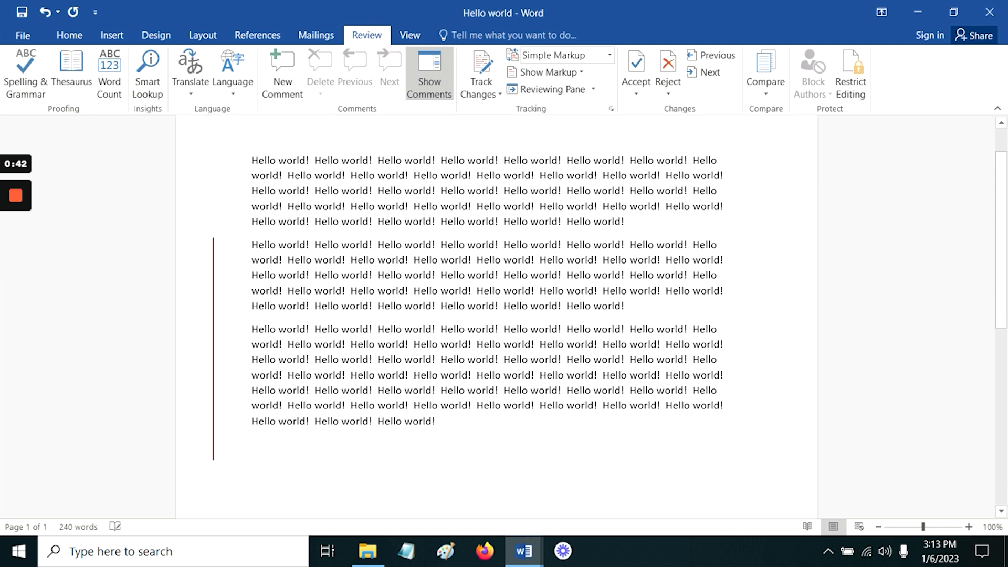
click(481, 63)
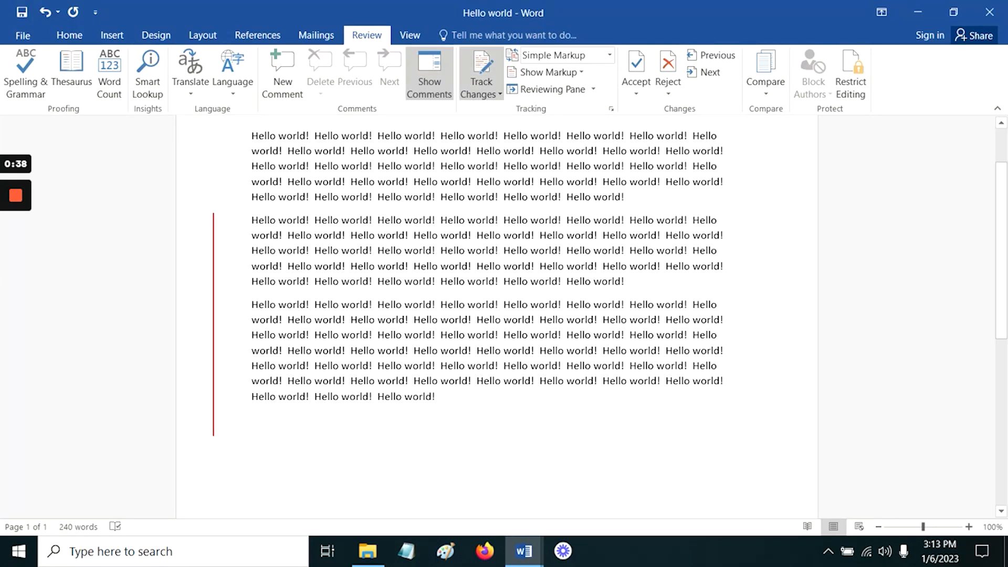
text(adfadffadfafafasdfdf)
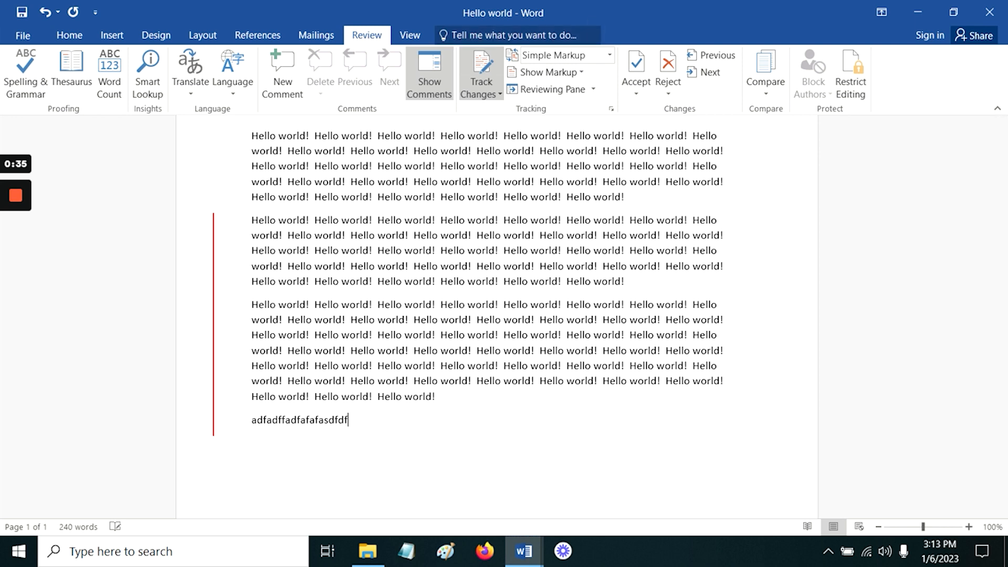
Step: Display the tracked changes as All Markup and extend the last line with "fasdfasdfasdfasdfasdfasdfasfv"
click(579, 59)
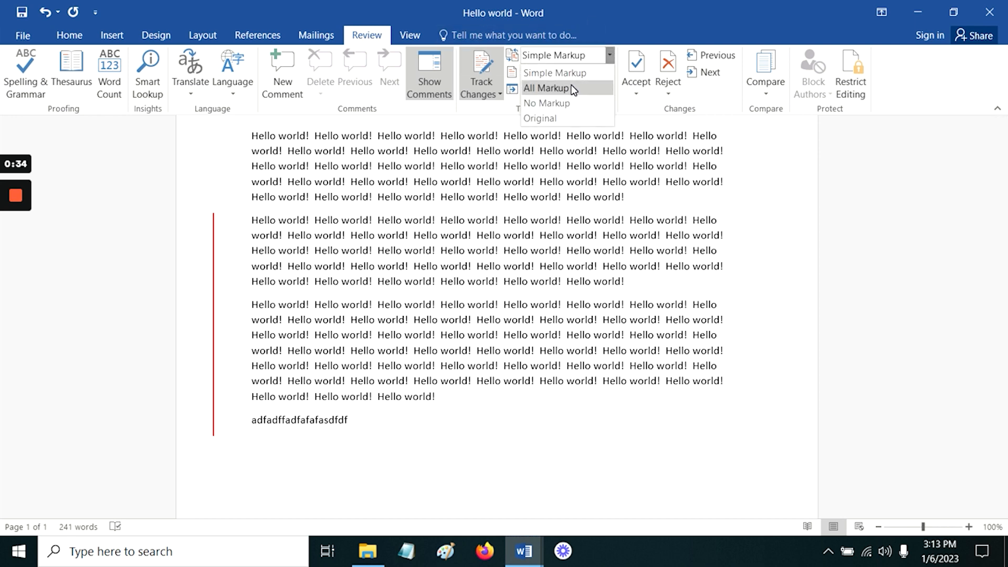
click(571, 87)
text(fasdfasdfasdfasdfasdfasdfasfv)
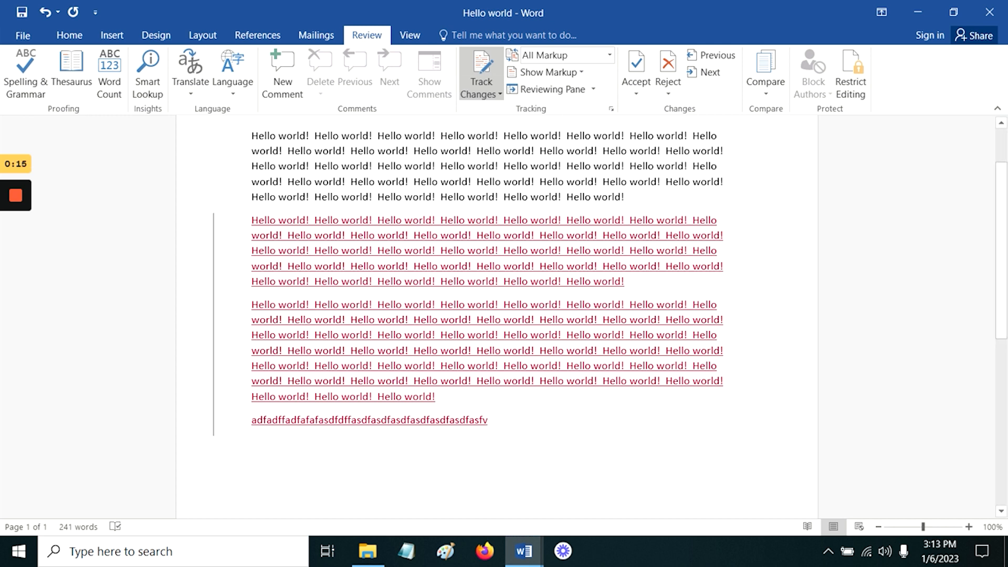
Step: Turn off Track Changes and keep the markup display set to All Markup
click(482, 62)
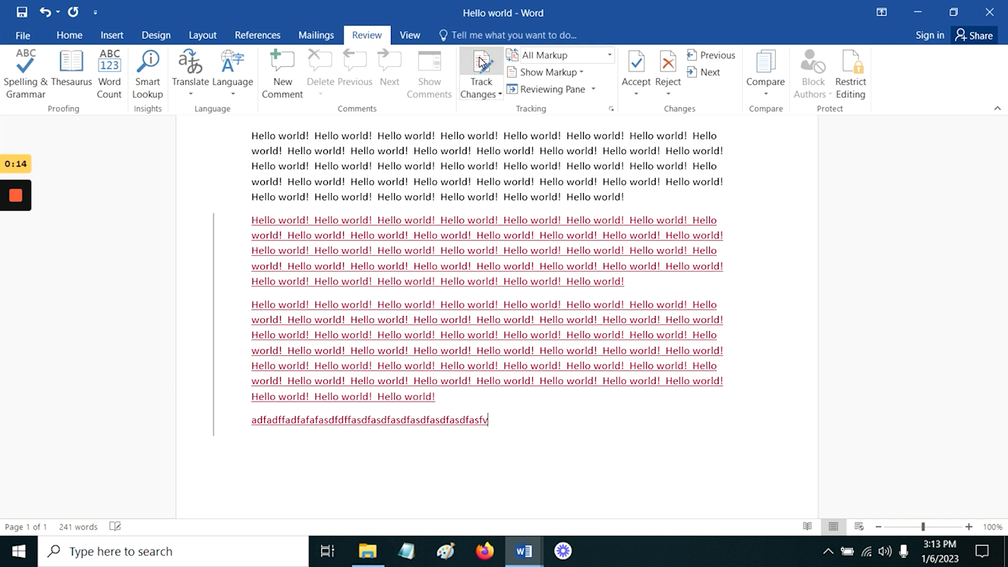
click(610, 55)
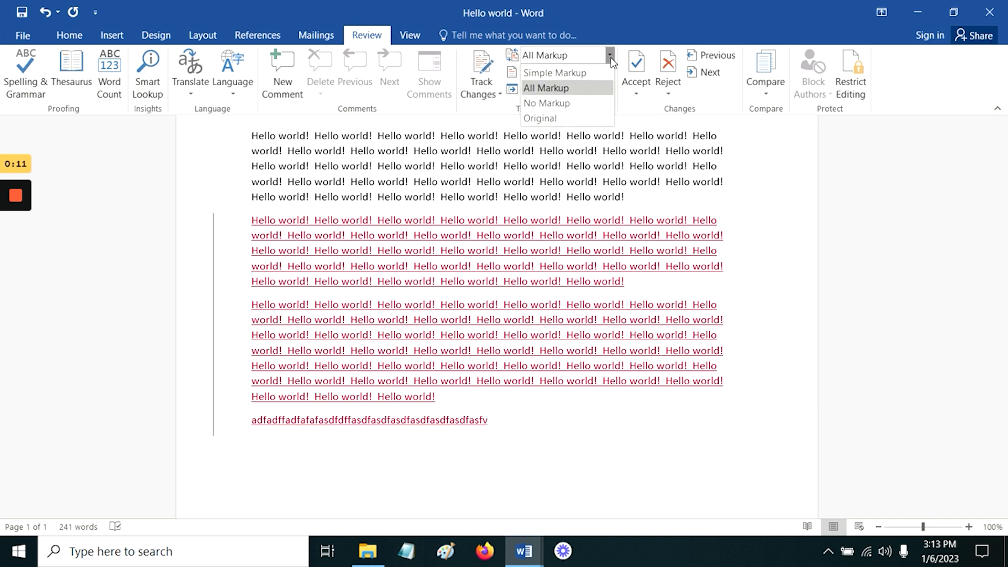
click(570, 88)
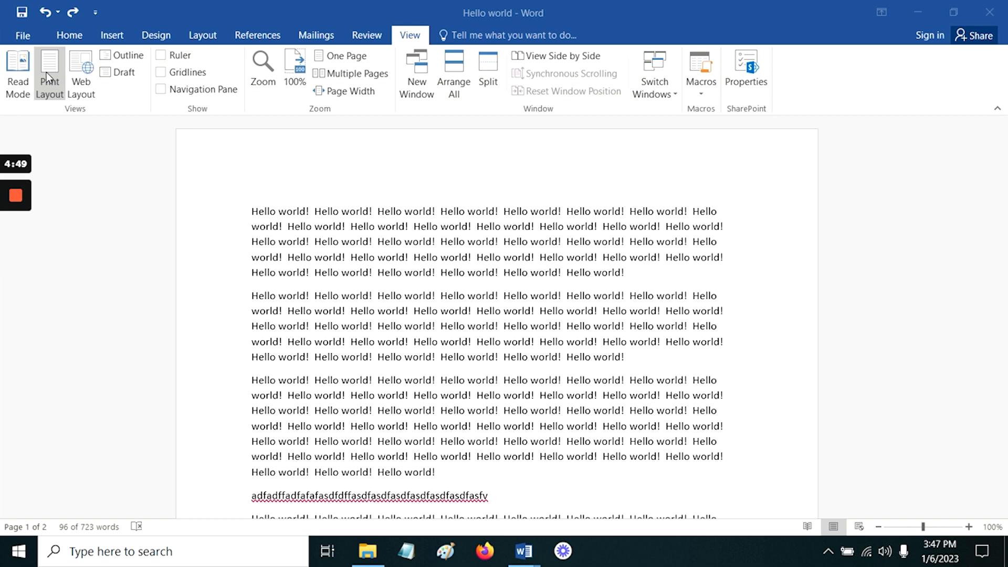
Step: View the document in Read Mode, look over its viewing options, and return to Print Layout
click(23, 71)
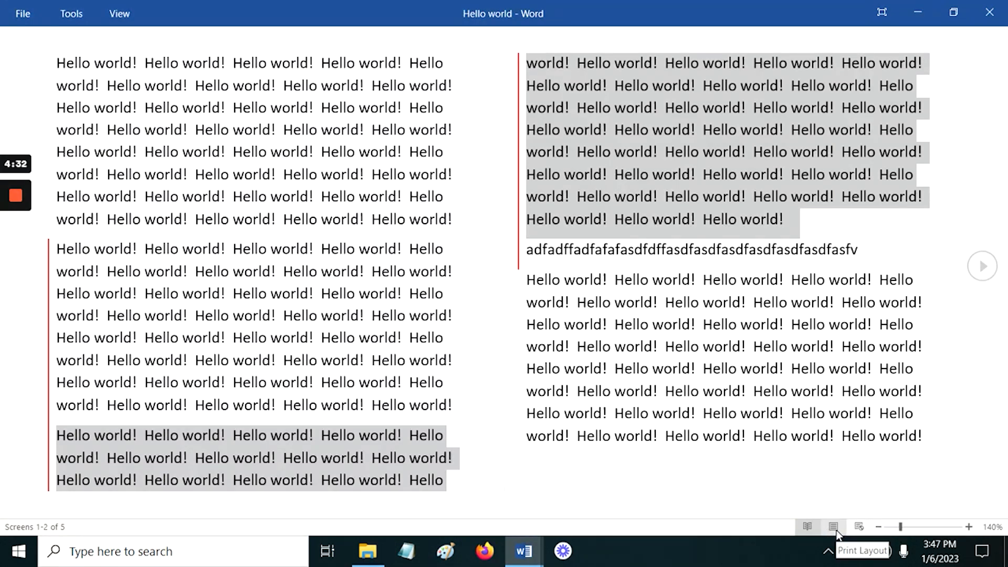
click(116, 14)
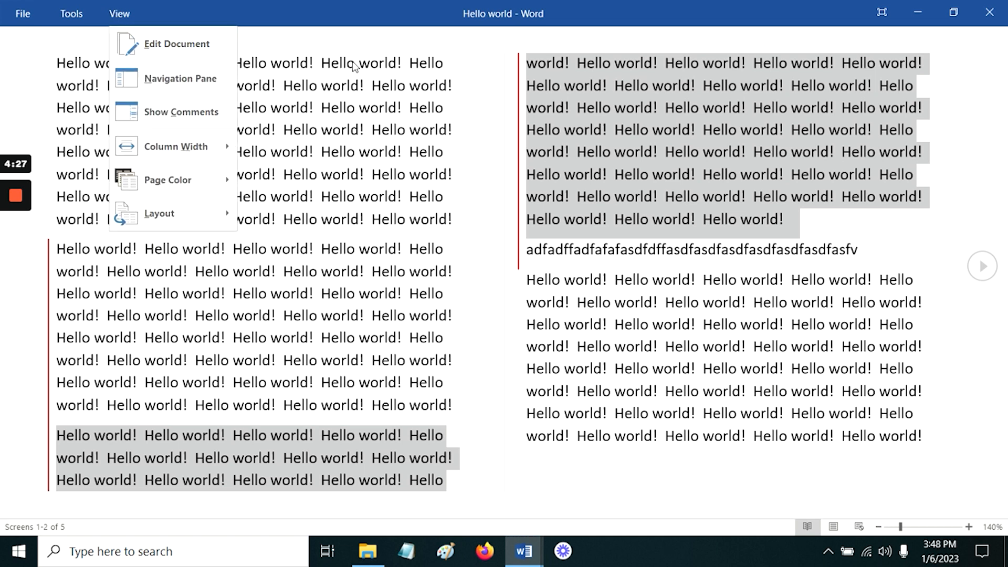
click(372, 88)
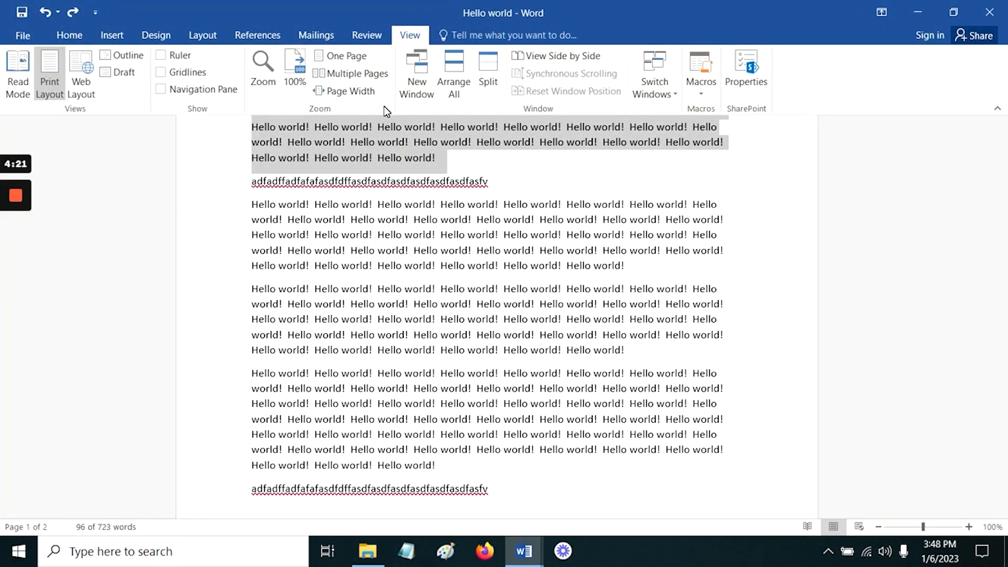
Step: View the document in Web Layout and in Outline view, and close the Outline view
click(84, 68)
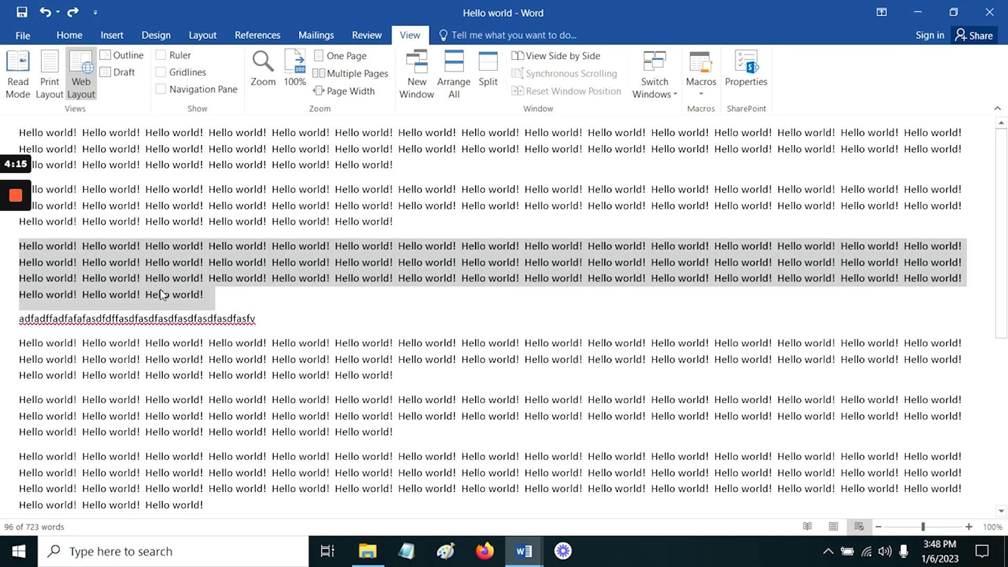
mouse_move(29, 297)
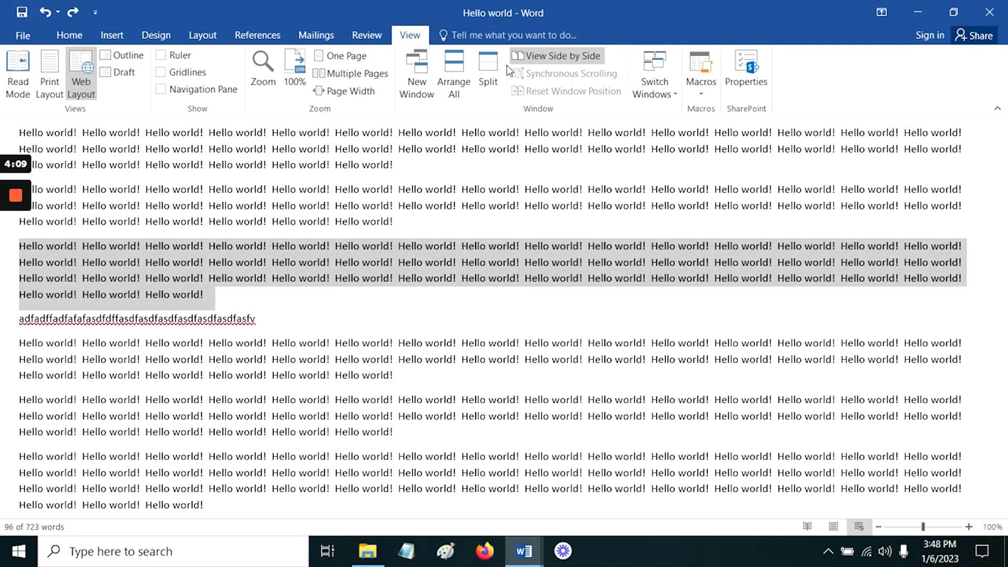
click(138, 53)
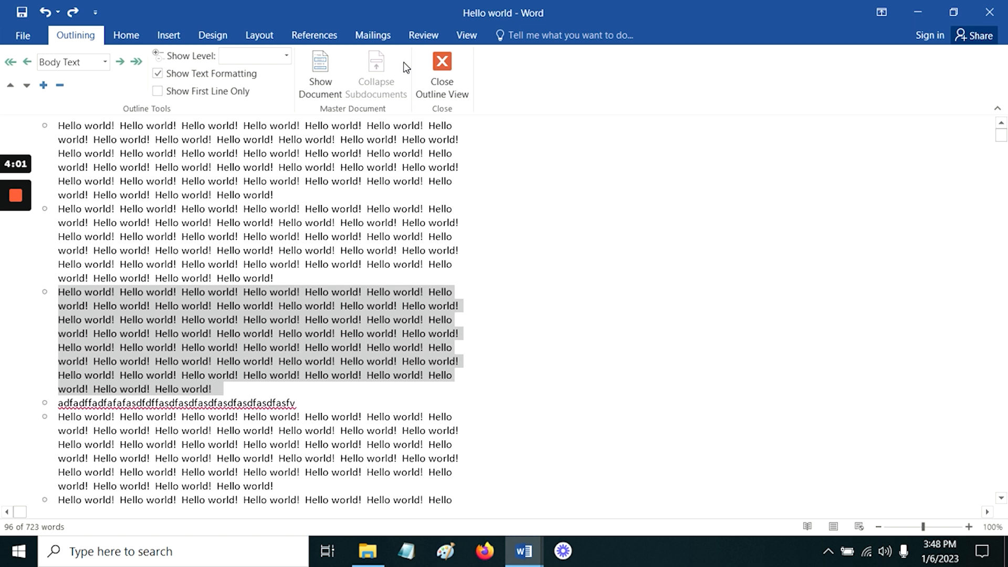
click(442, 63)
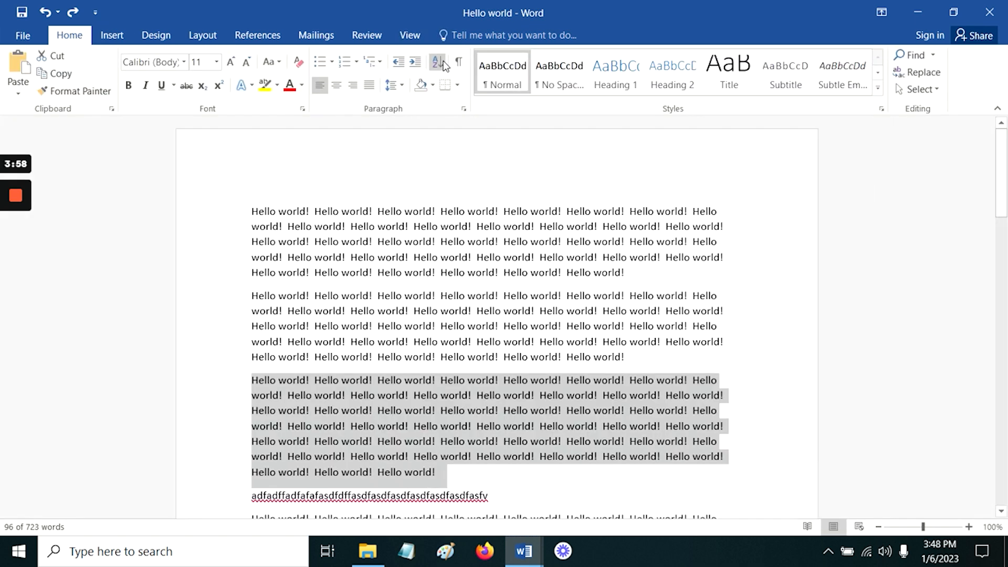
Step: View the document in Draft view, look through its pages, and return to Print Layout
click(416, 37)
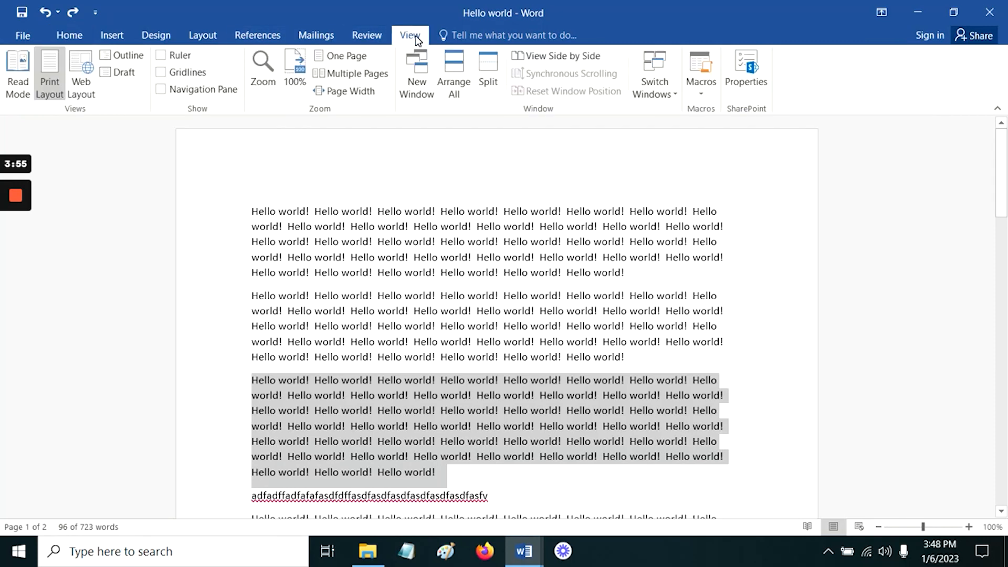
click(126, 77)
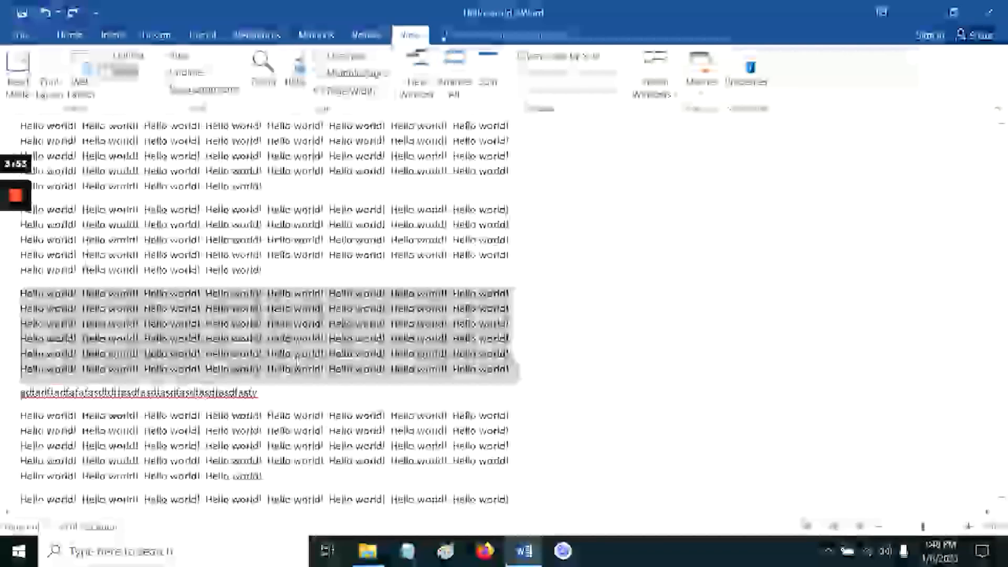
scroll(338, 351, down, 10)
scroll(346, 354, up, 10)
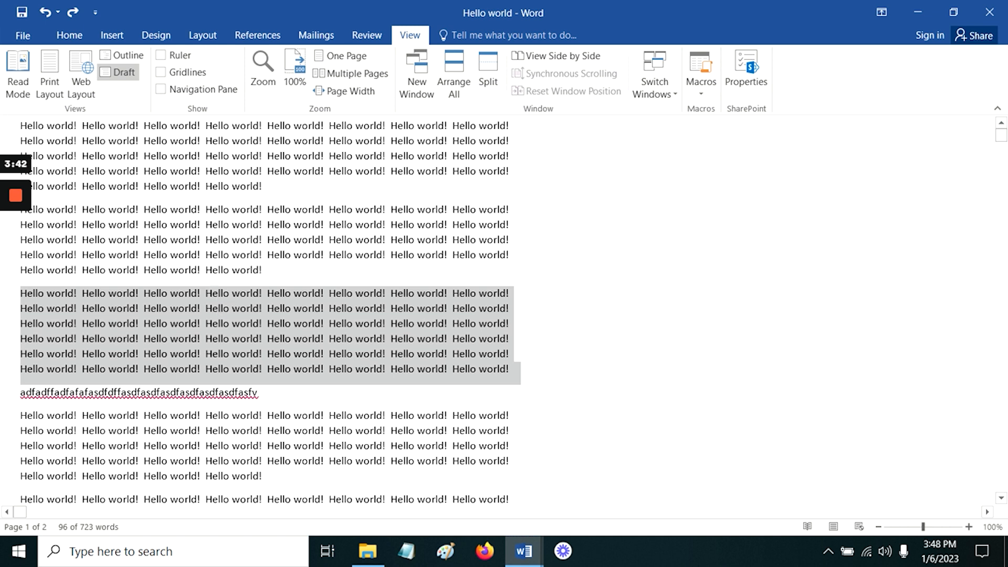
click(52, 65)
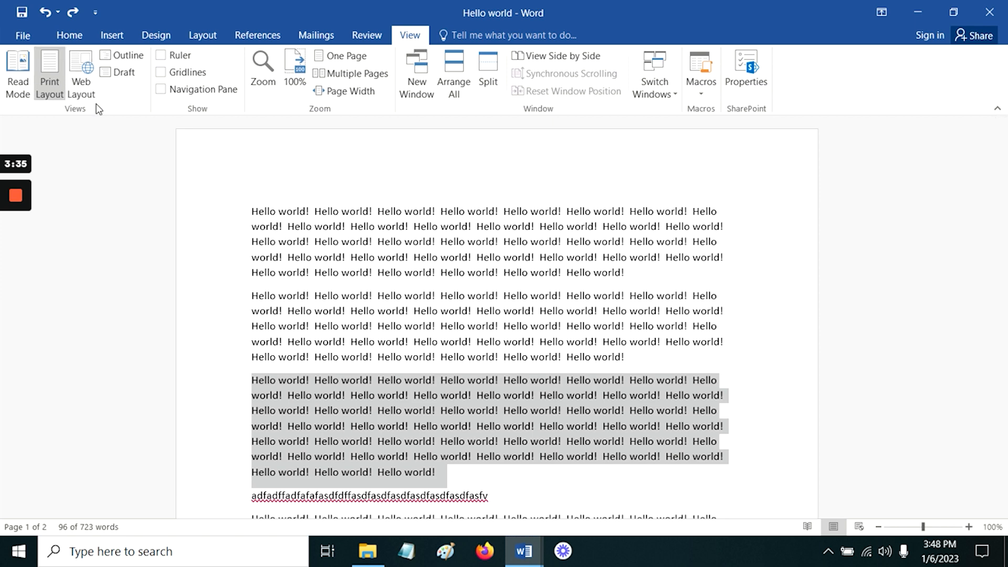
Step: Show and hide the ruler, and do the same with the gridlines
click(163, 58)
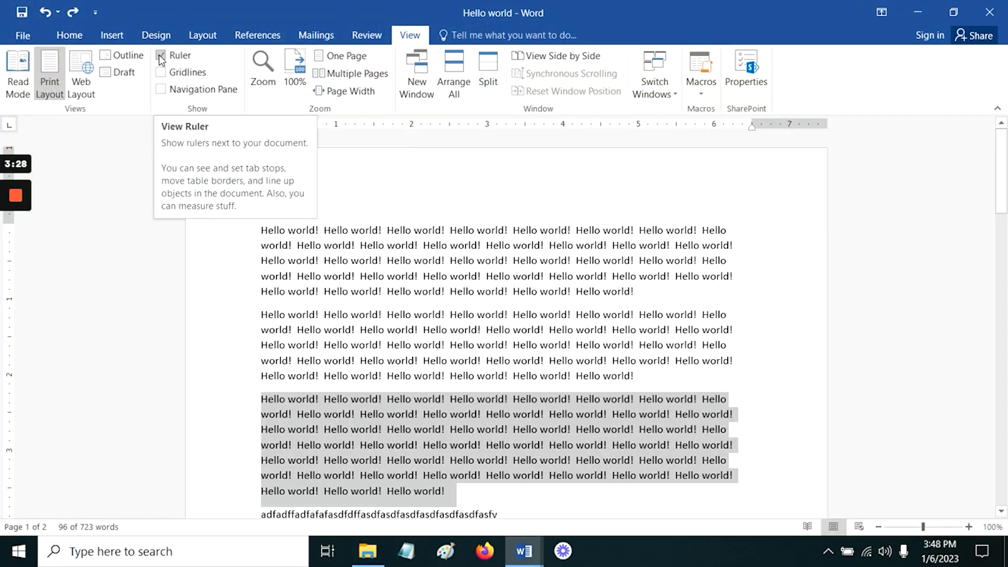
click(163, 56)
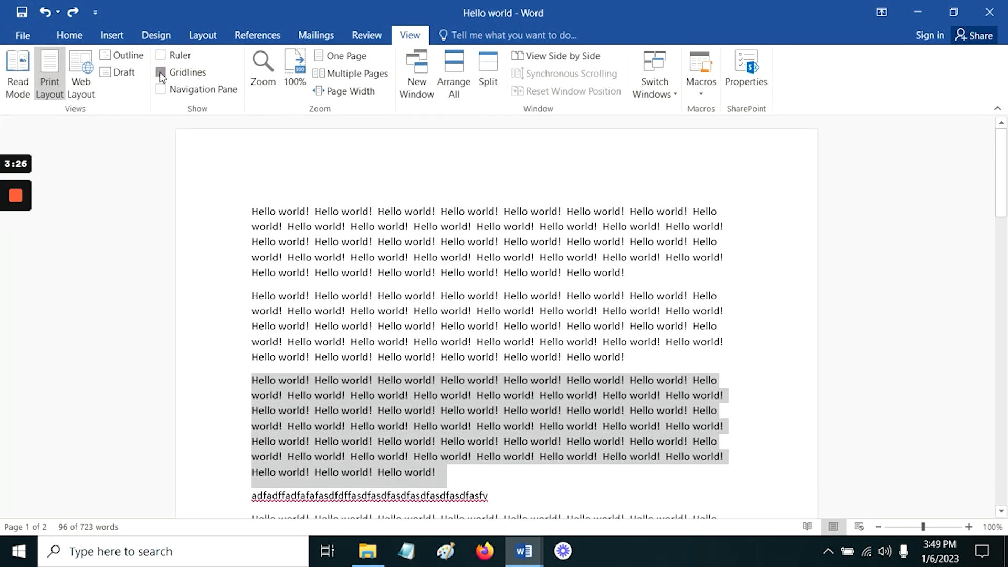
click(162, 71)
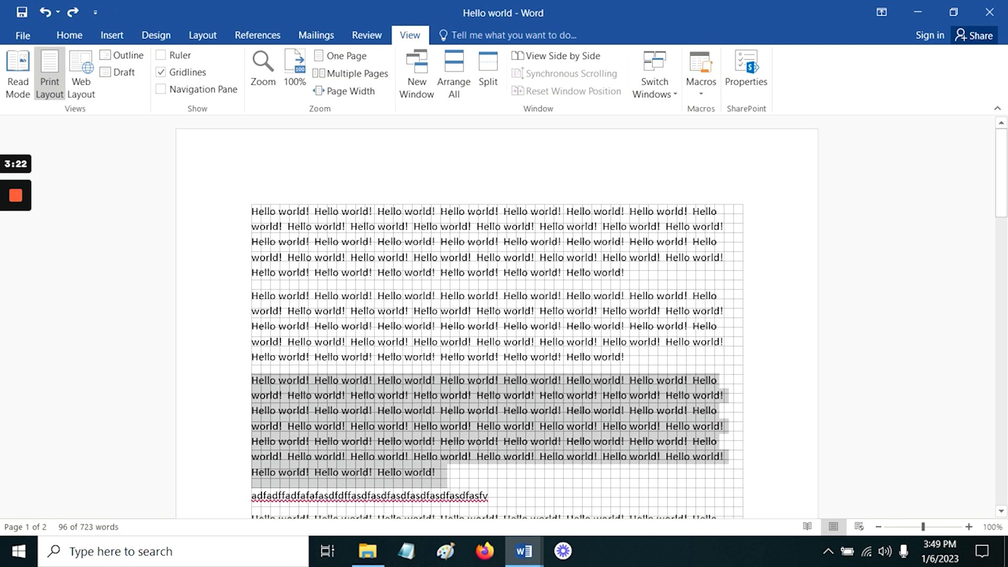
click(161, 72)
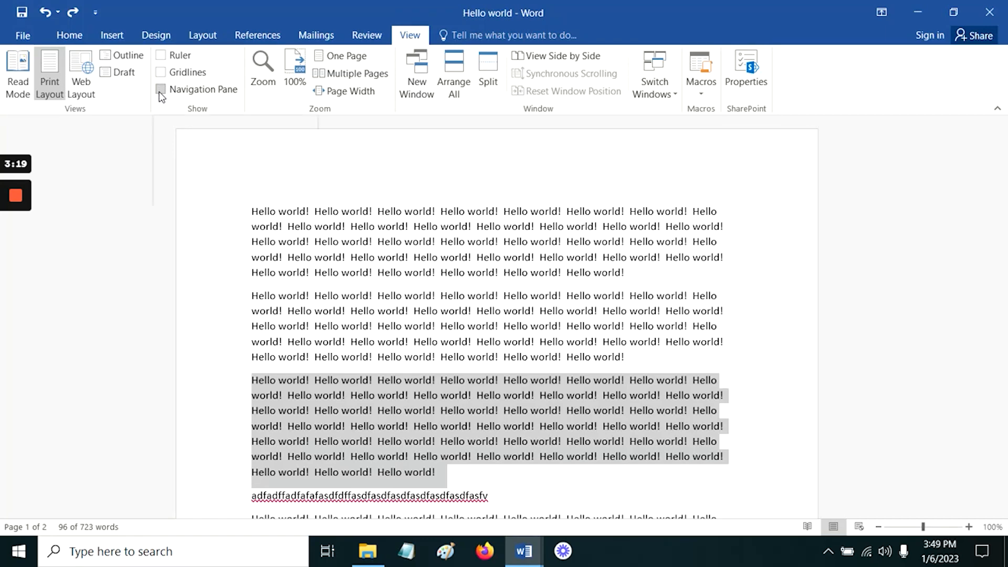
Step: Open the Navigation pane beside the document to examine it, and close it again
click(161, 89)
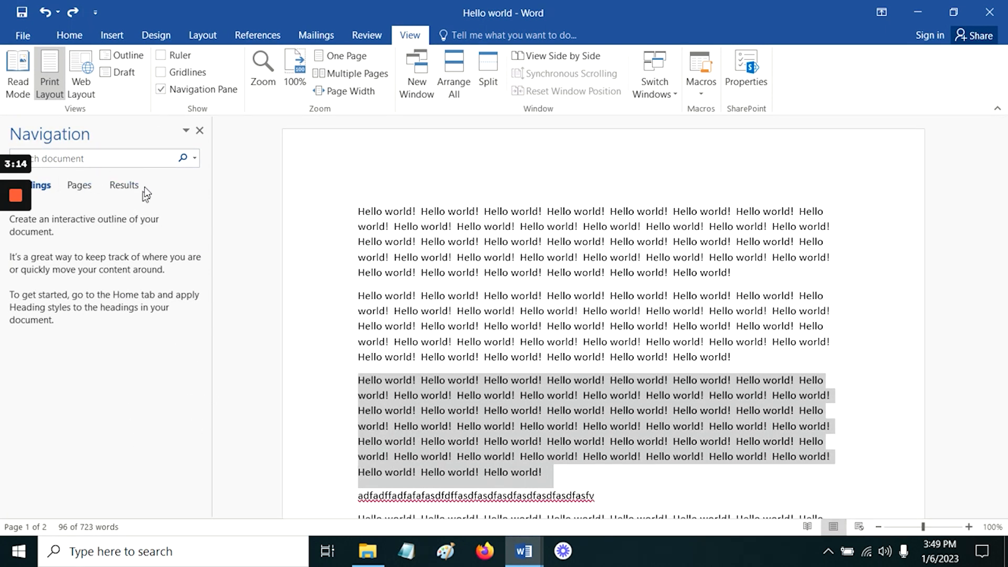
click(200, 131)
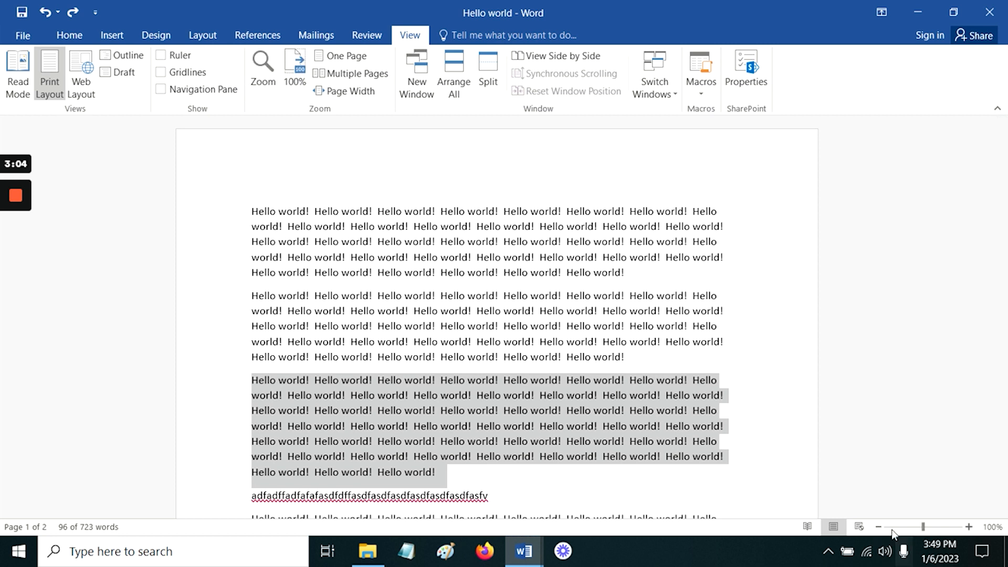
Step: Enlarge the document view to 324%, reduce it to 266%, and reset the zoom to 100%
drag(924, 526, 944, 526)
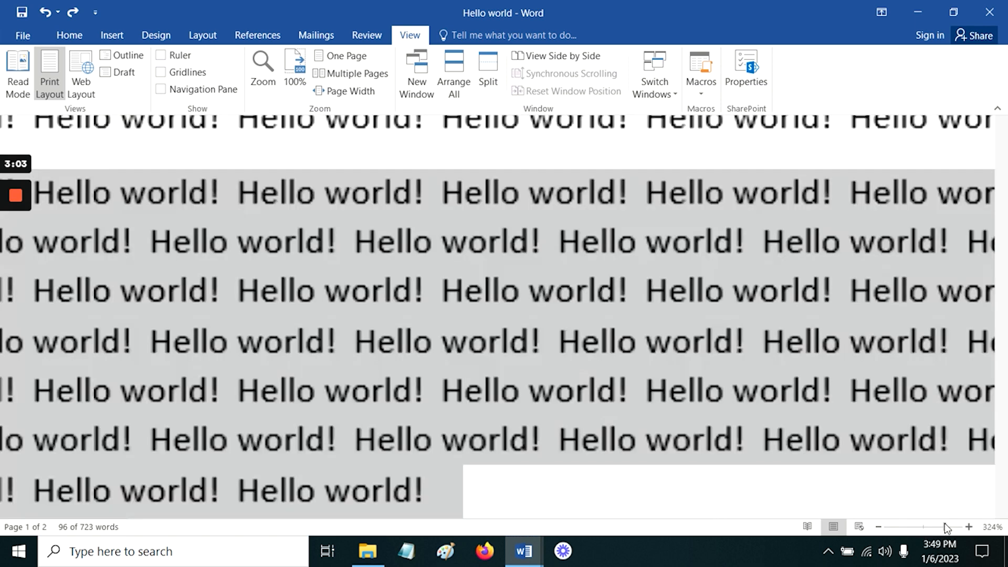
drag(944, 523, 939, 527)
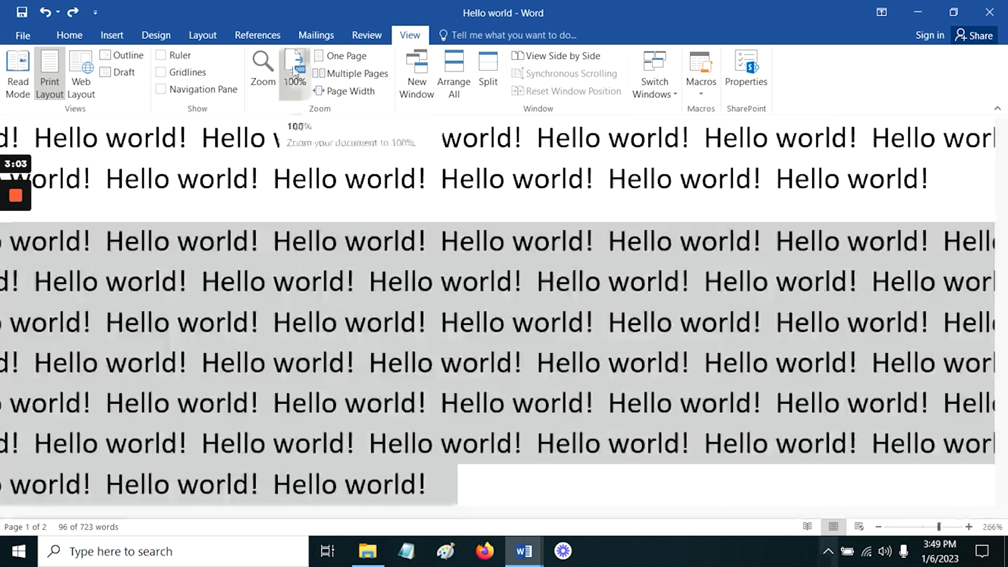
click(295, 74)
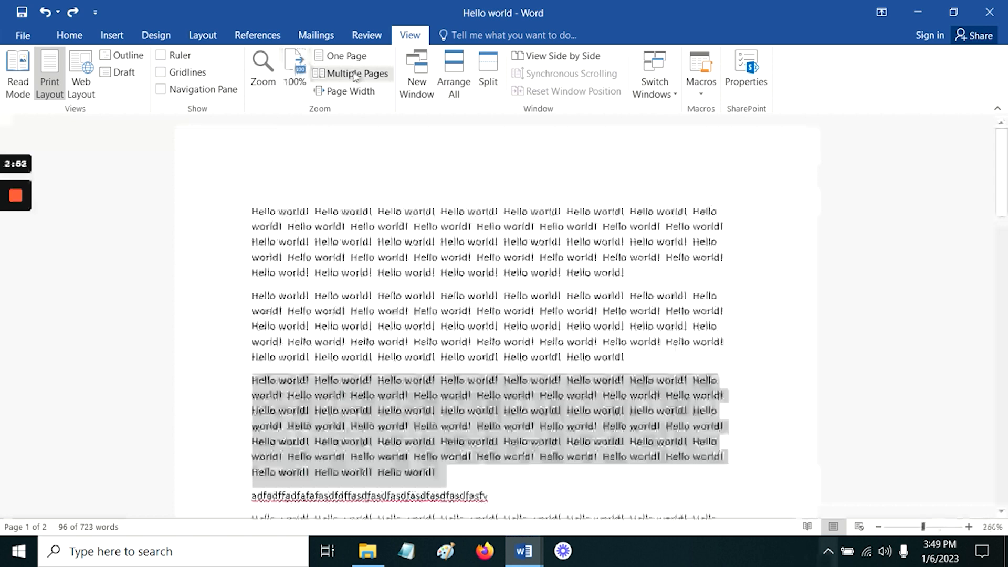
Step: View the document as multiple pages and as one page, and return to 100% zoom
click(356, 75)
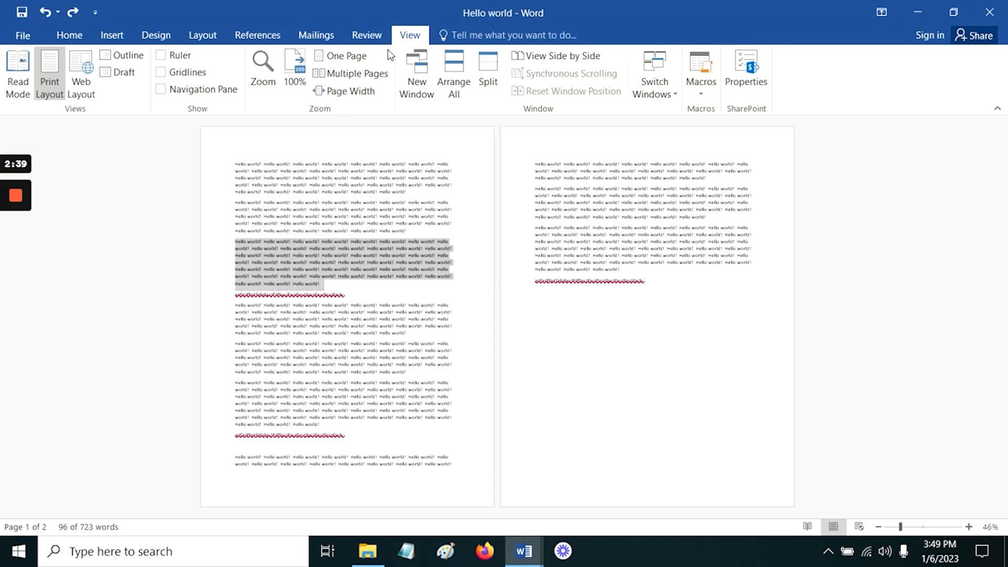
click(345, 56)
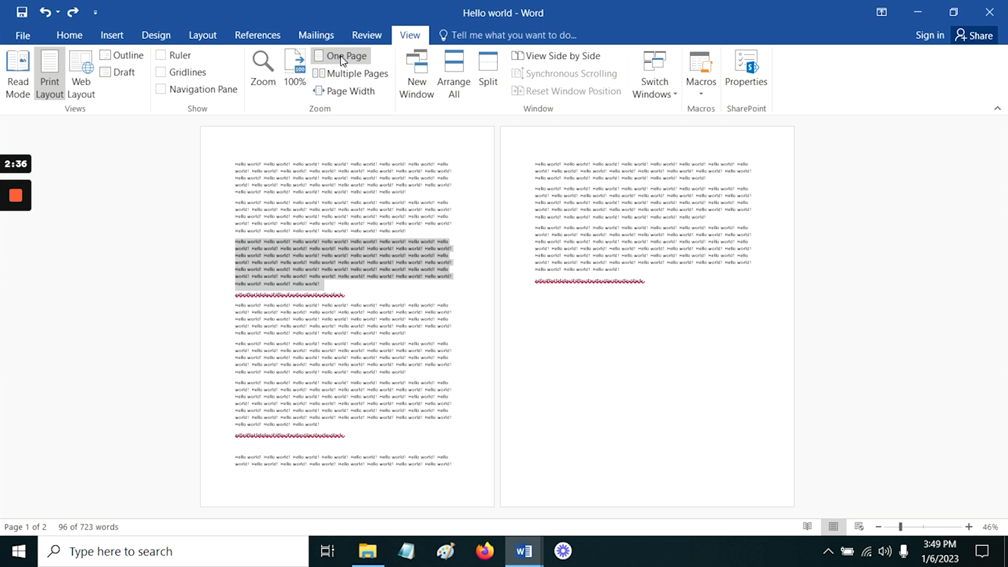
click(296, 59)
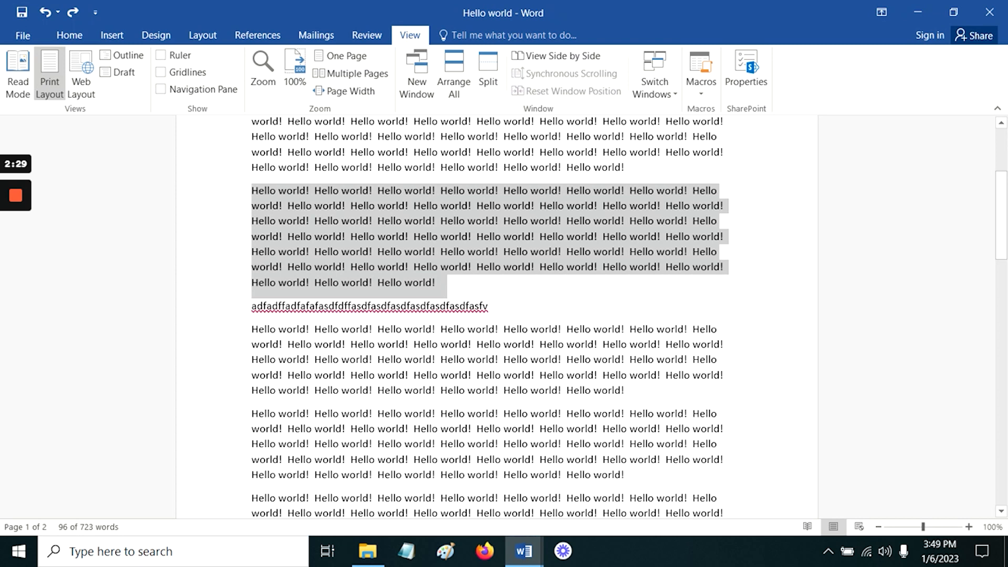
Step: Split the document window, look through the pages in both panes independently, and remove the split
click(490, 69)
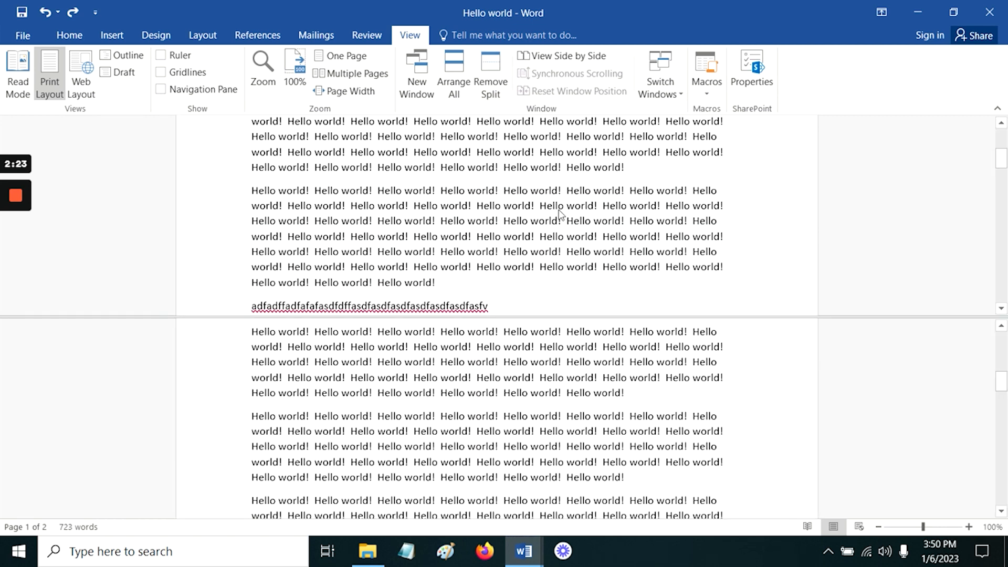
scroll(525, 419, up, 3)
scroll(525, 419, down, 10)
scroll(525, 419, up, 10)
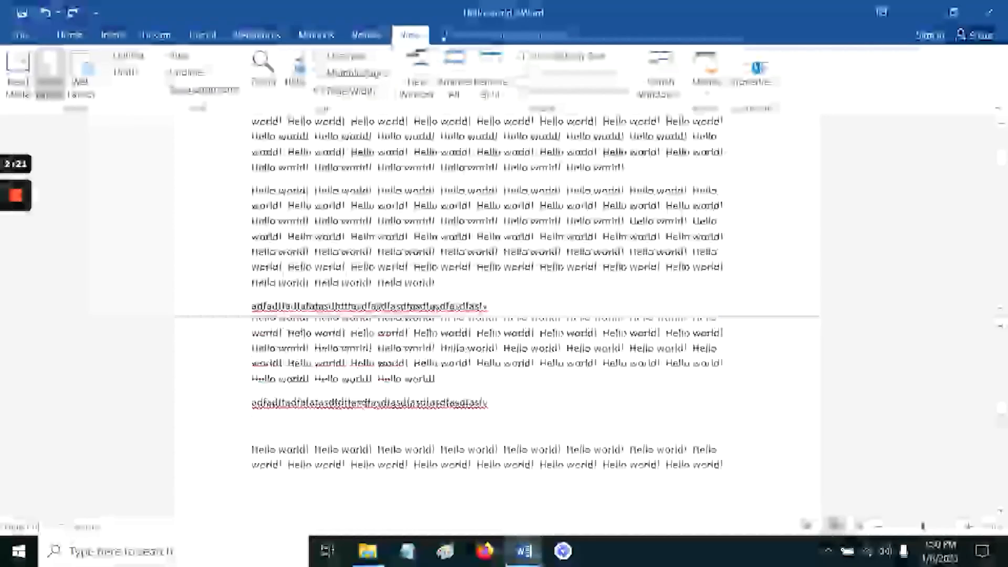
scroll(525, 419, down, 4)
scroll(545, 179, down, 4)
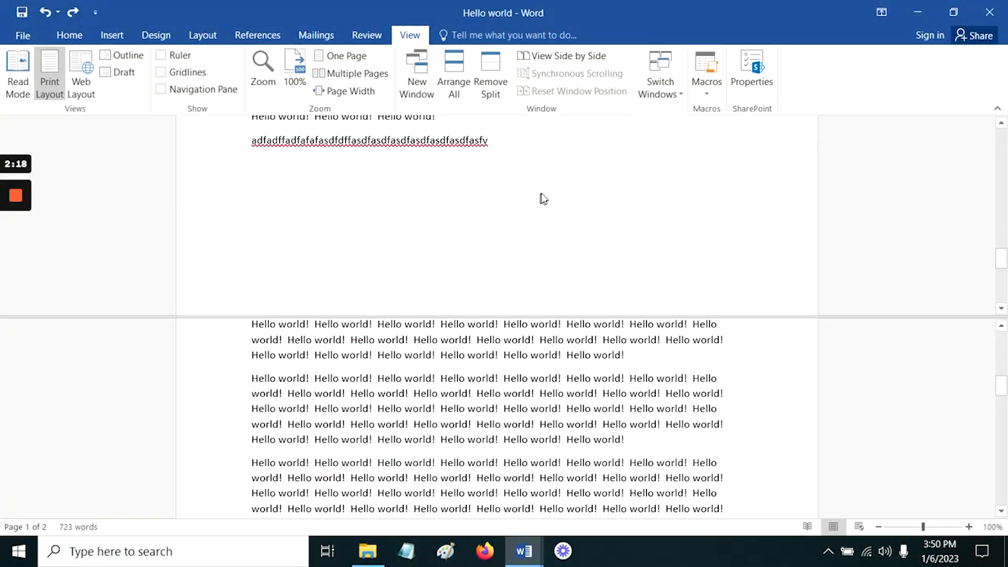
scroll(544, 204, up, 4)
scroll(545, 215, down, 5)
scroll(525, 419, down, 10)
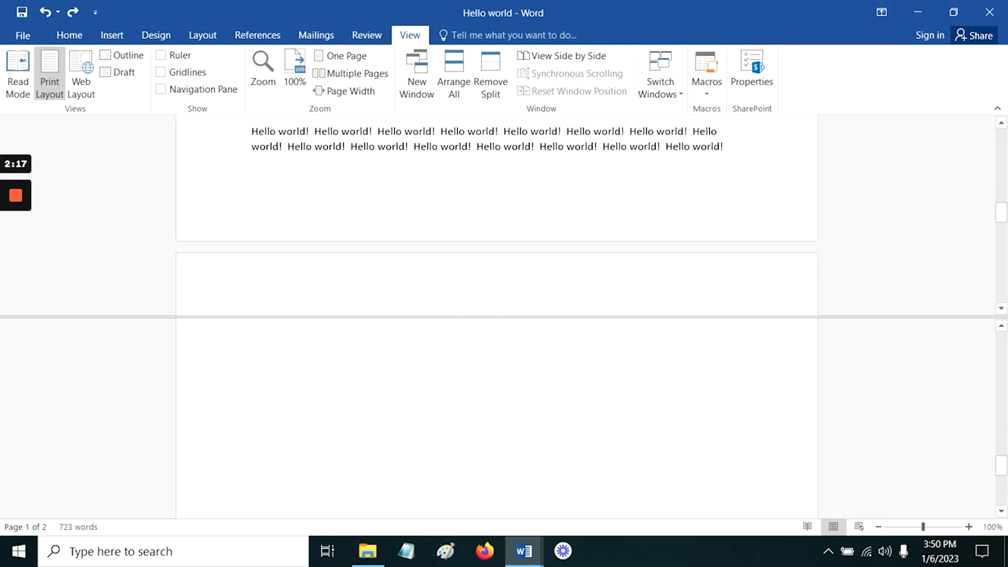
scroll(526, 419, up, 5)
scroll(524, 234, up, 3)
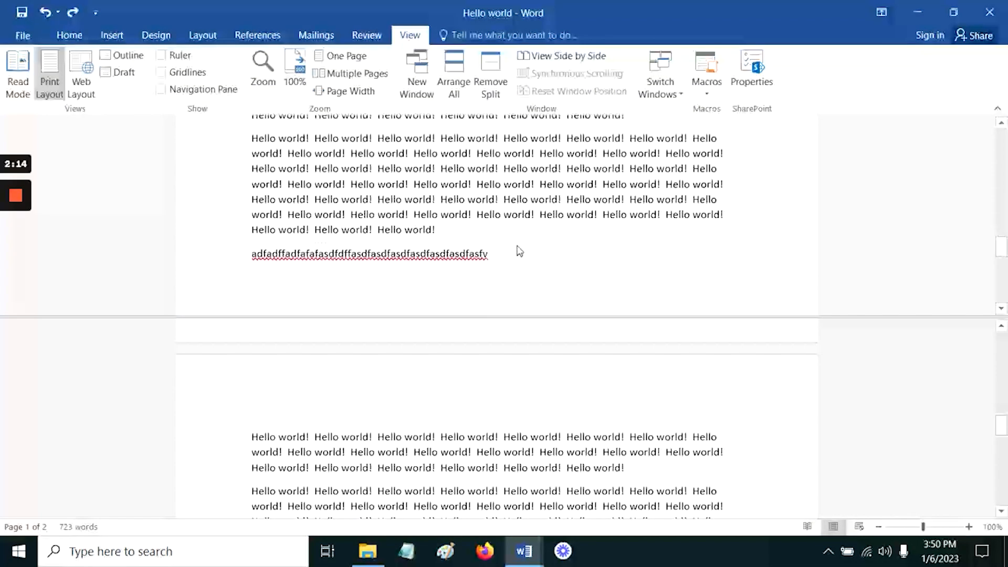
scroll(520, 244, down, 2)
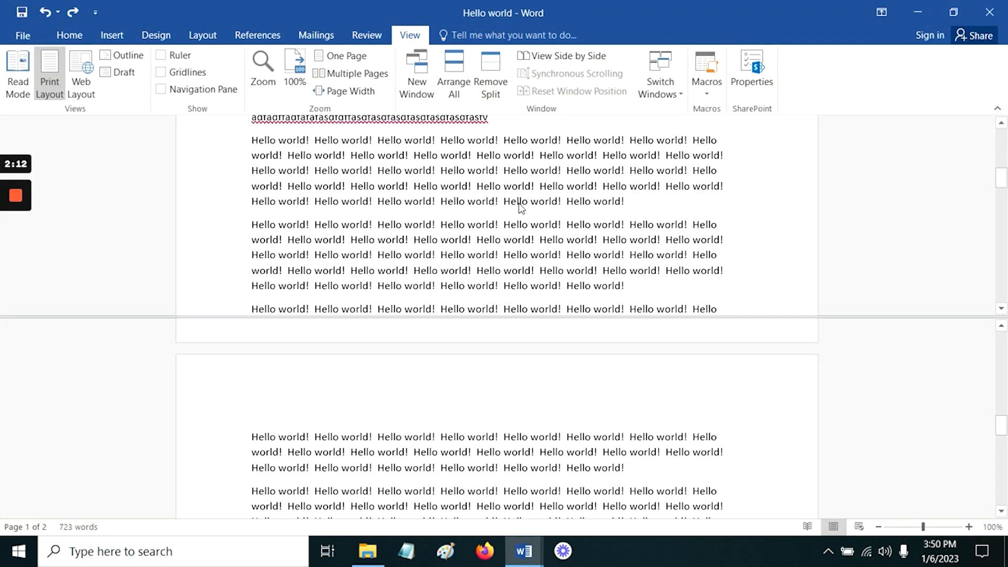
click(483, 62)
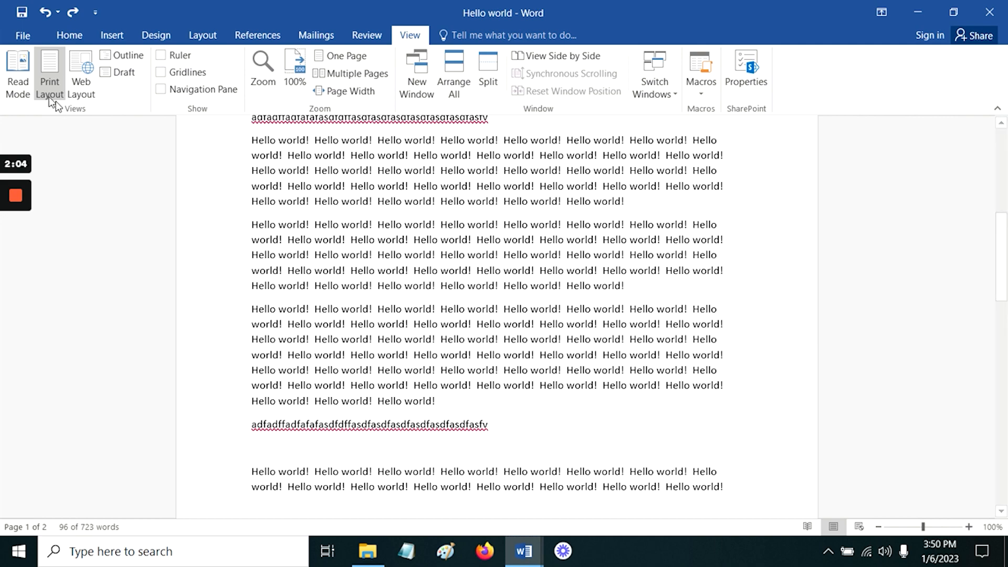
Step: View the document in Read Mode and return to Print Layout
click(21, 69)
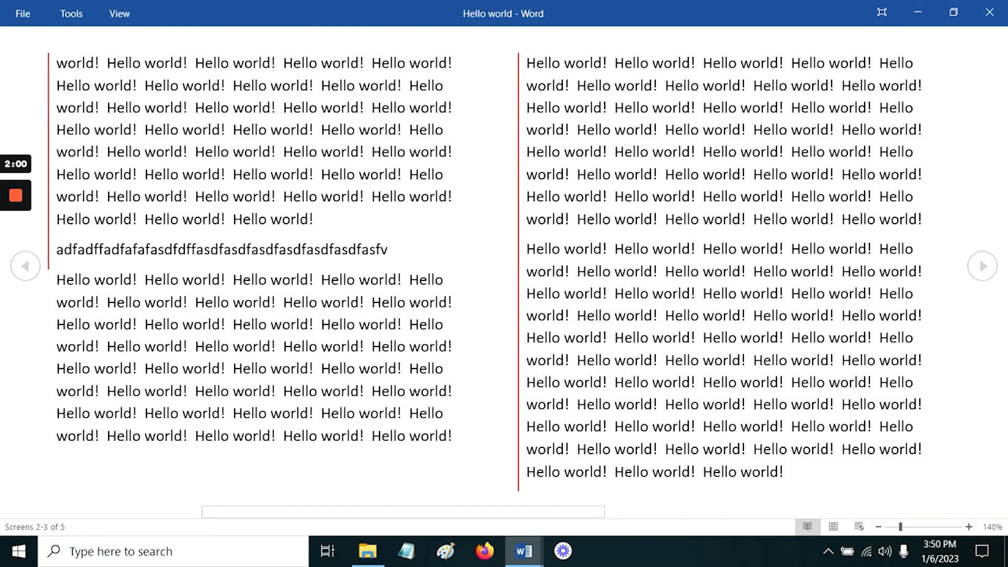
key(Escape)
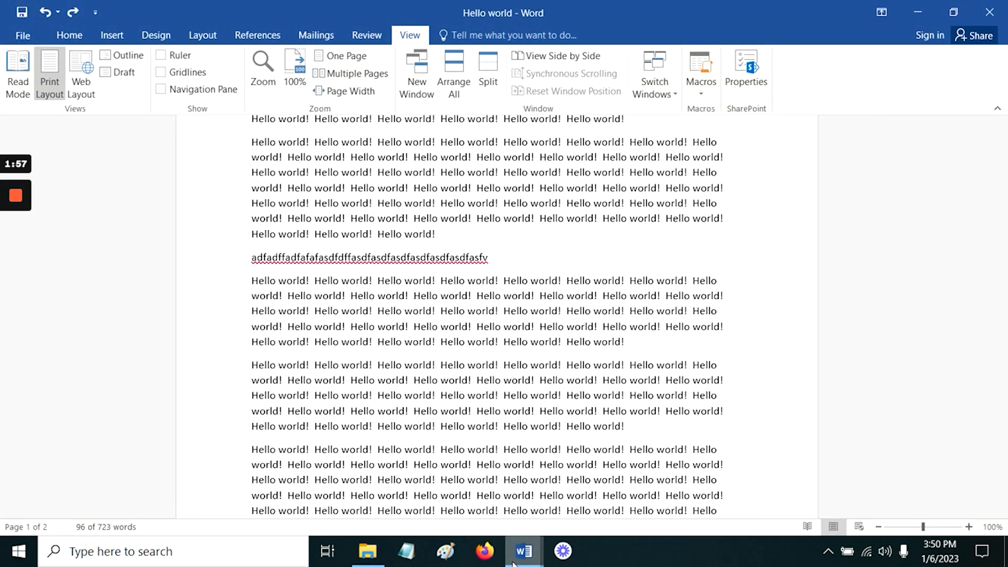
Step: Switch to the Nov 2022 Library Brd Mtg Minutes document, enable editing with its Navigation pane hidden, and close the document
mouse_move(517, 560)
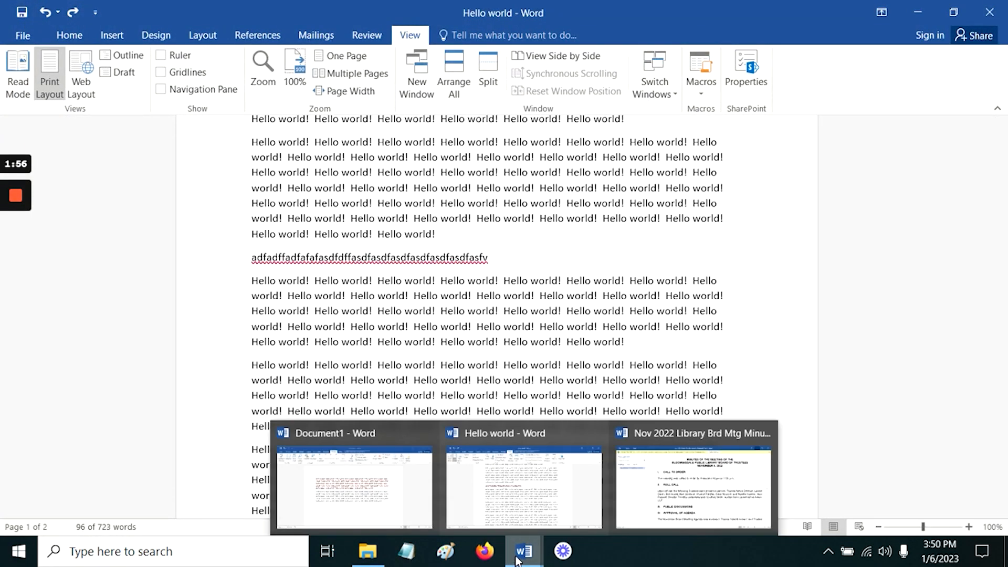
click(646, 510)
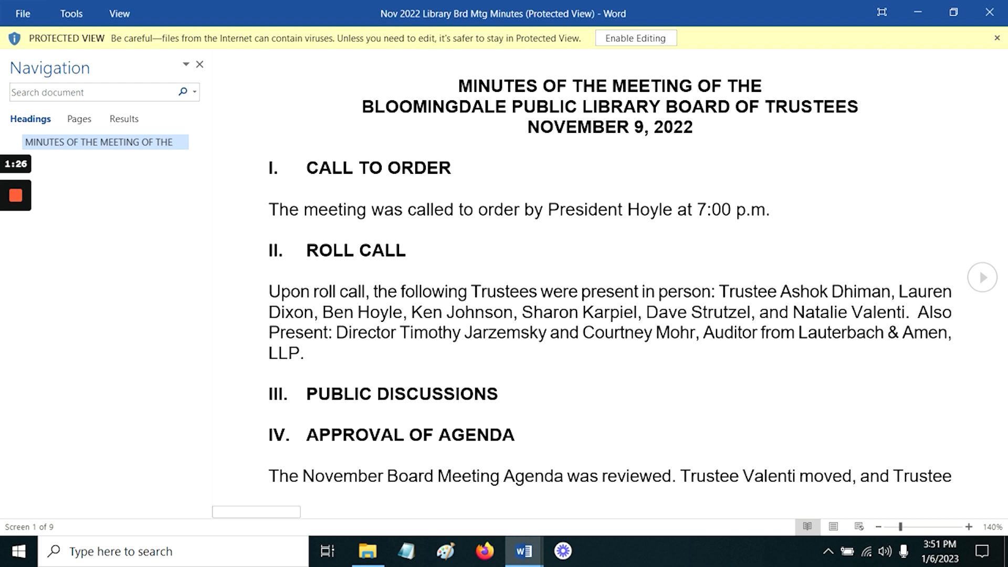
click(637, 36)
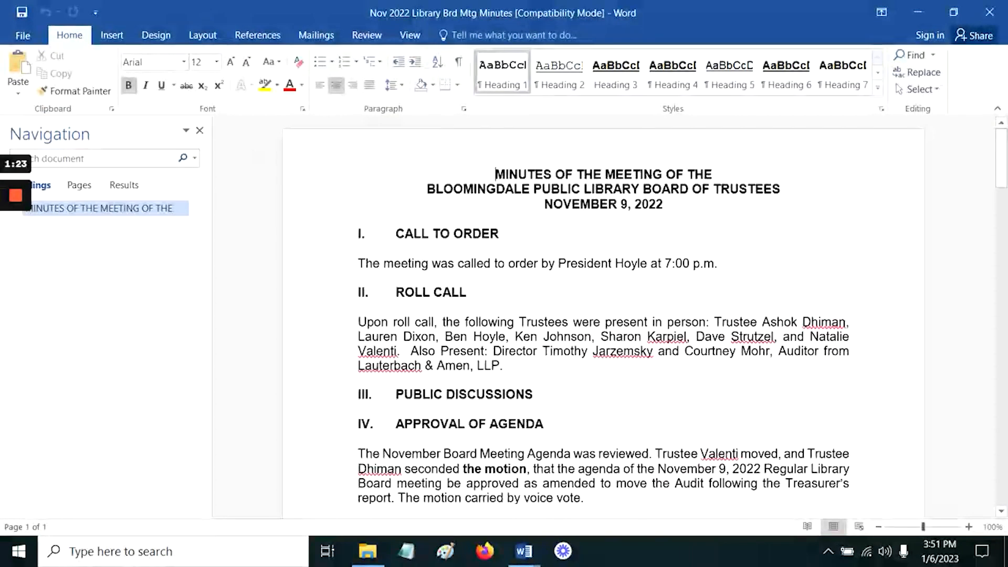
click(200, 133)
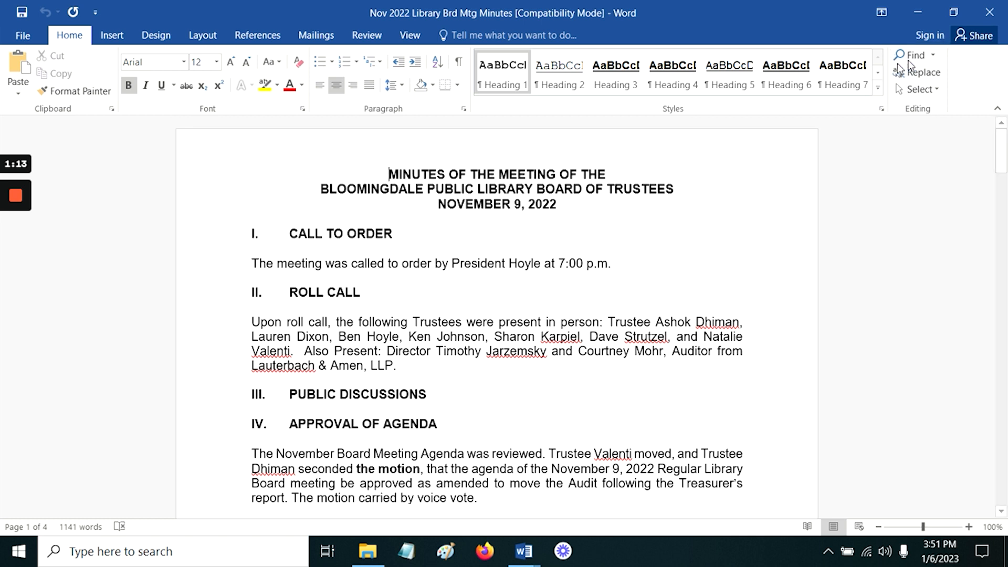
click(994, 15)
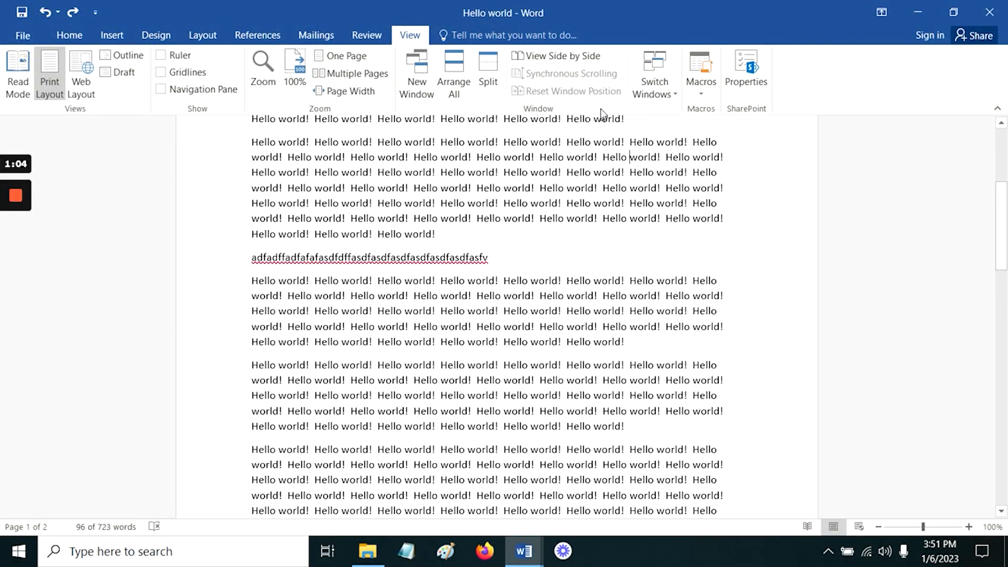
Step: Start closing the Hello world document, try working in it with the save prompt moved aside, and cancel the closing
click(1000, 12)
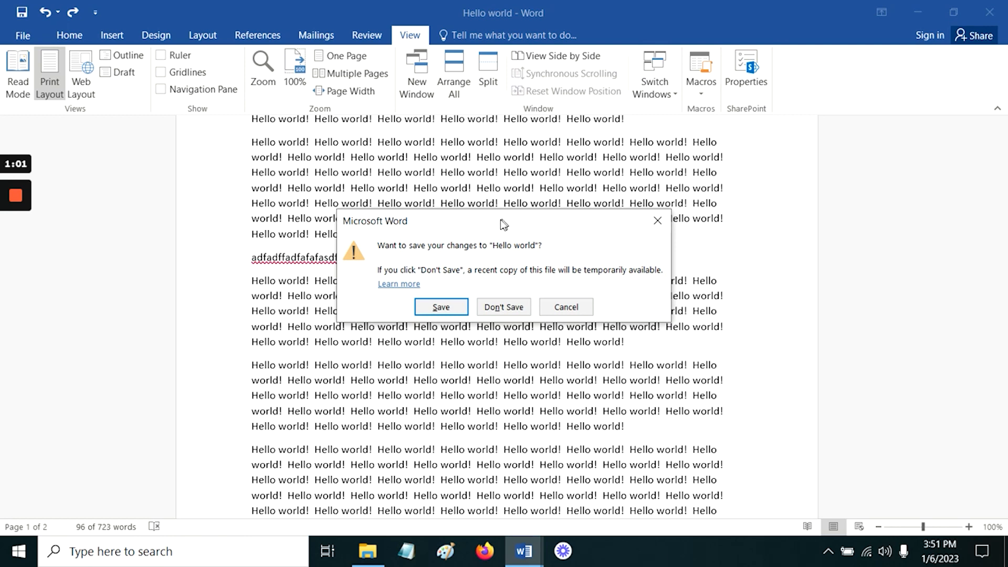
drag(503, 223, 868, 529)
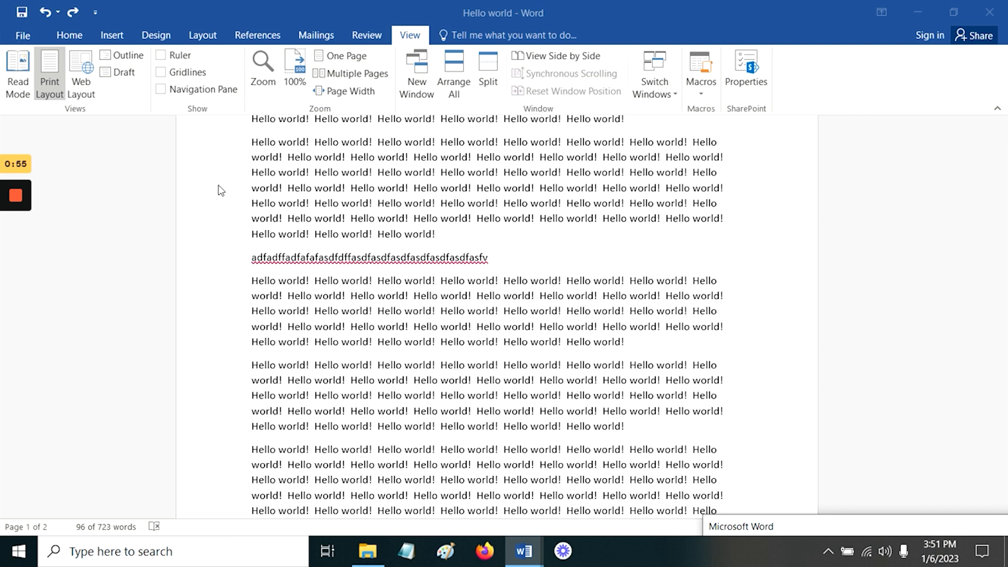
click(243, 279)
click(632, 194)
click(486, 385)
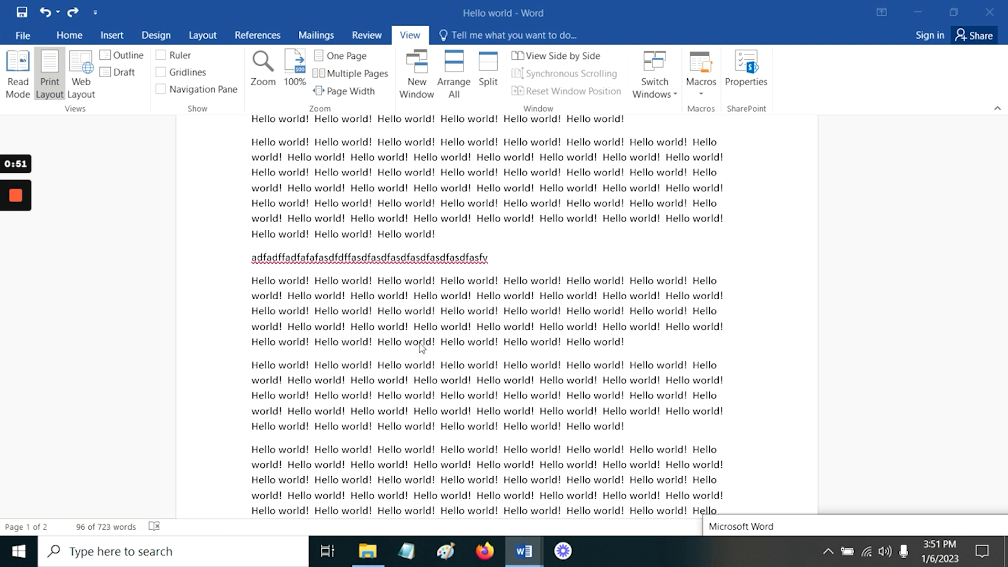
drag(844, 530, 458, 223)
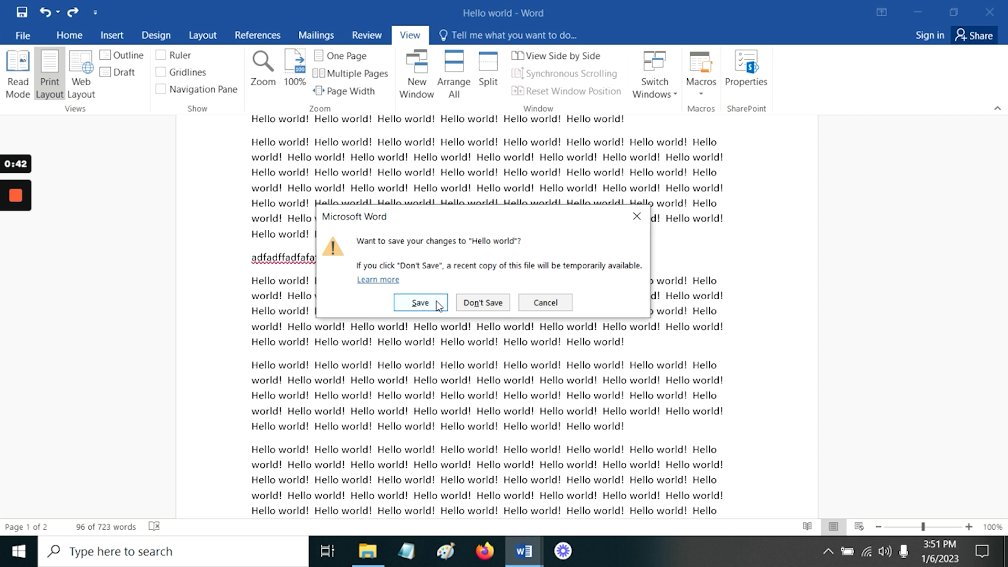
click(525, 303)
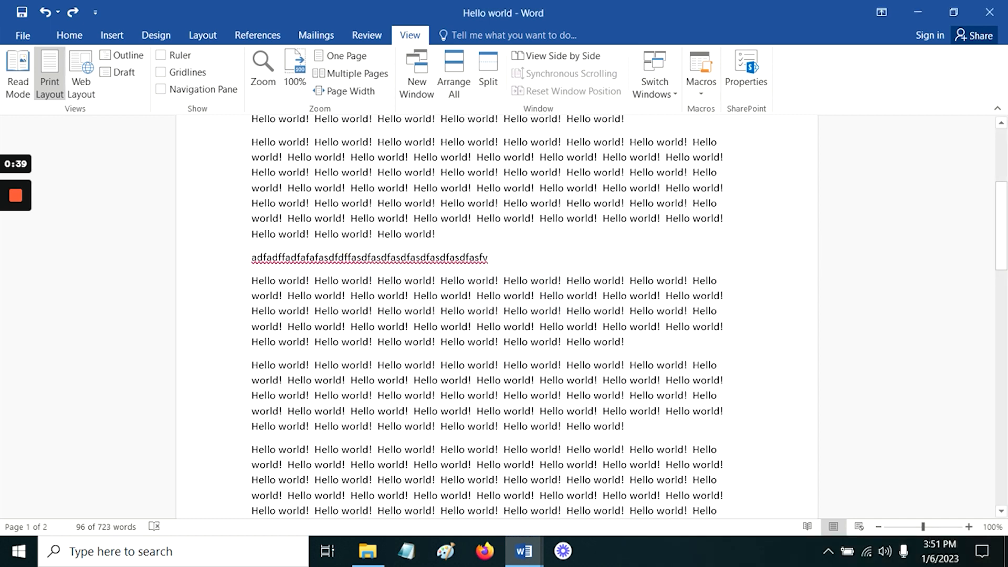
Step: Insert "dasdasdasdsd" after "world" in the paragraph below the gibberish line, and delete the inserted letters again
click(468, 326)
text(dasdasdasdsd)
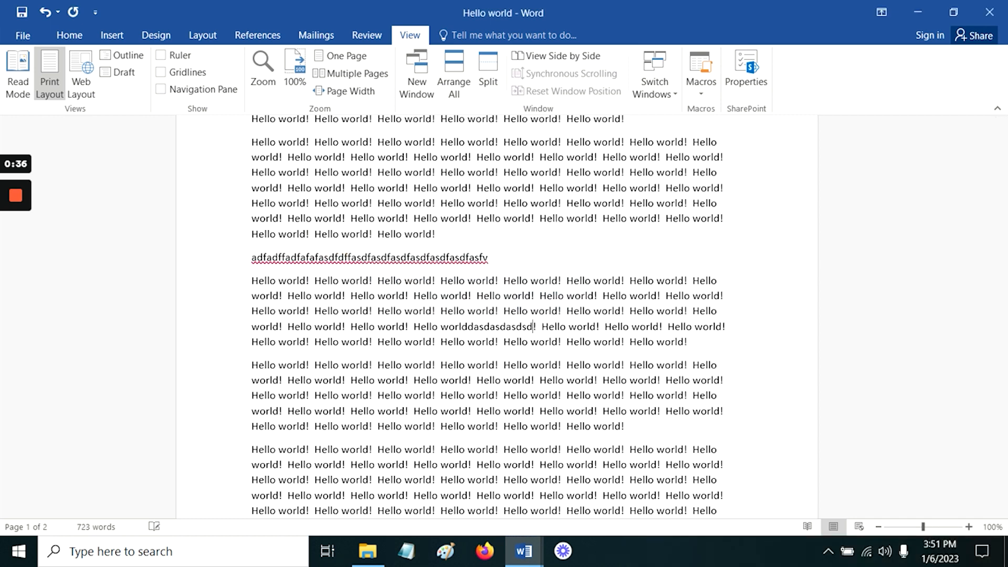
key(BackSpace)
key(BackSpace)
key(BackSpace)
key(BackSpace)
key(BackSpace)
key(BackSpace)
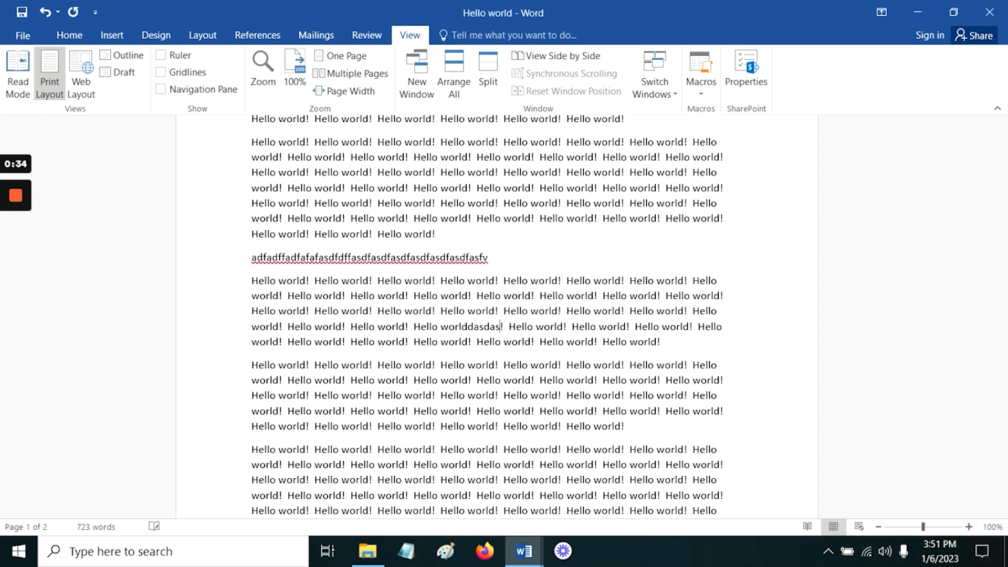
key(BackSpace)
key(BackSpace)
key(BackSpace)
key(BackSpace)
key(BackSpace)
key(BackSpace)
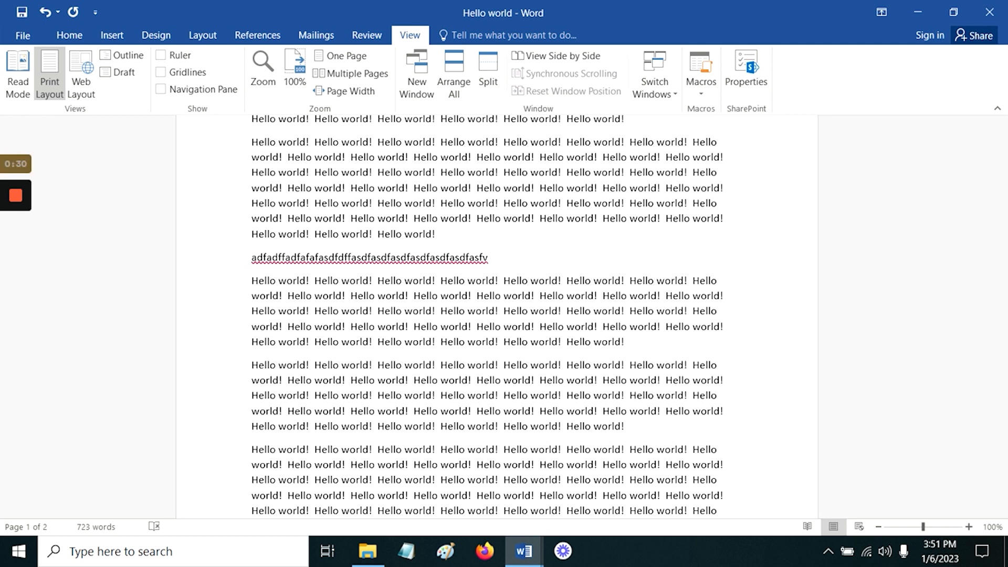
Step: Open Task Manager to examine the running apps, and close it
right_click(664, 550)
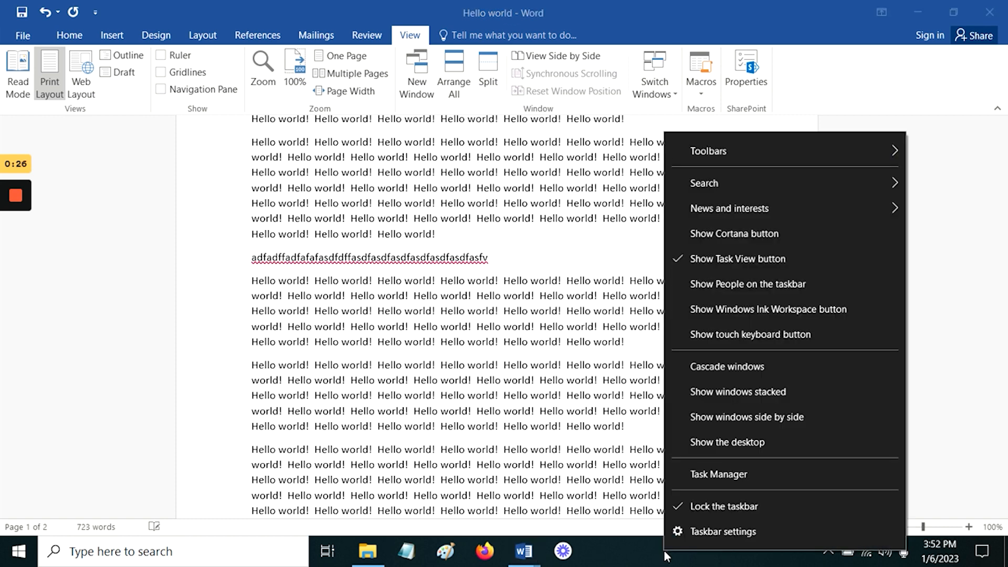
click(719, 473)
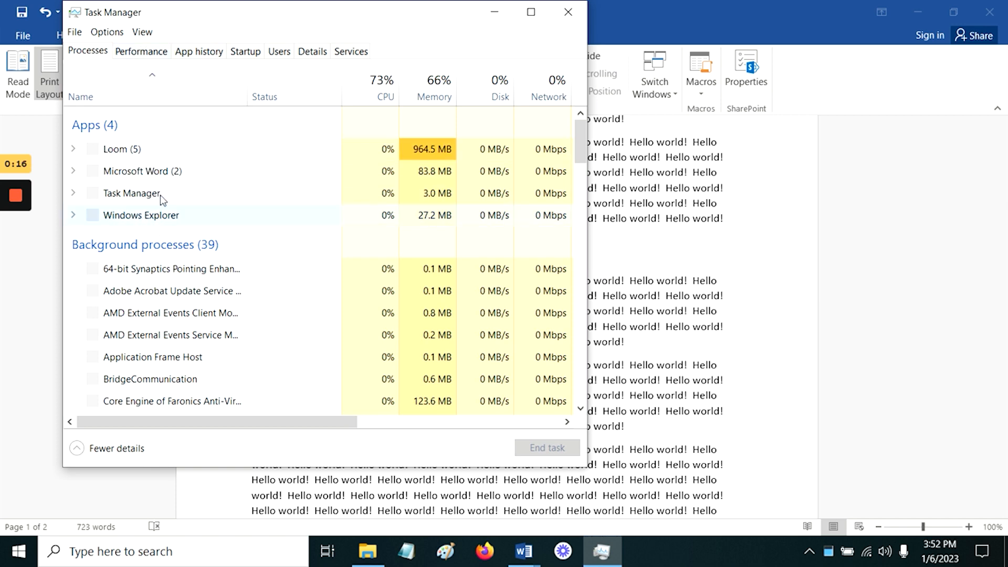
click(569, 12)
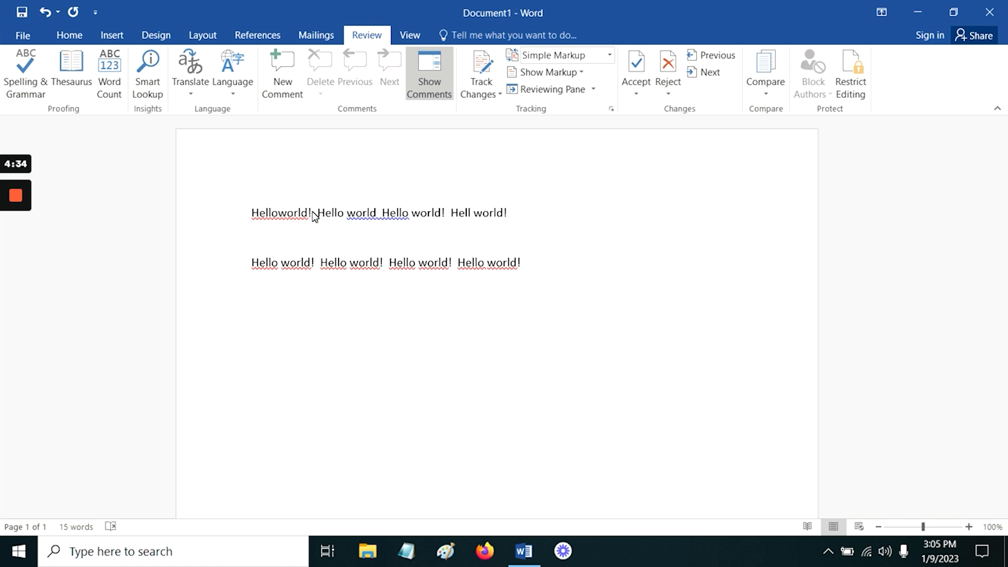
Step: Insert a space between "Hello" and "world" in the first line's "Helloworld", and delete that space again
double_click(281, 215)
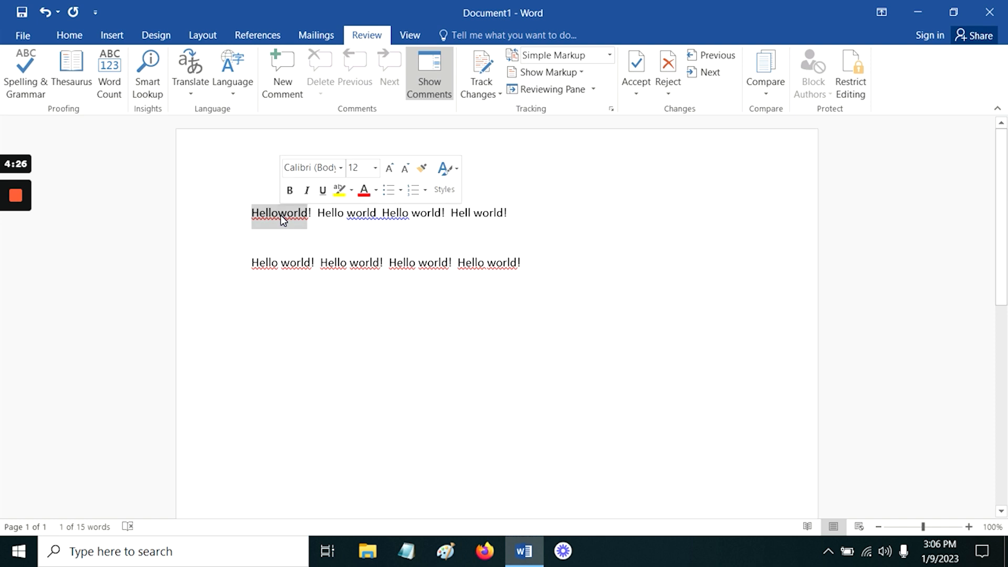
click(280, 215)
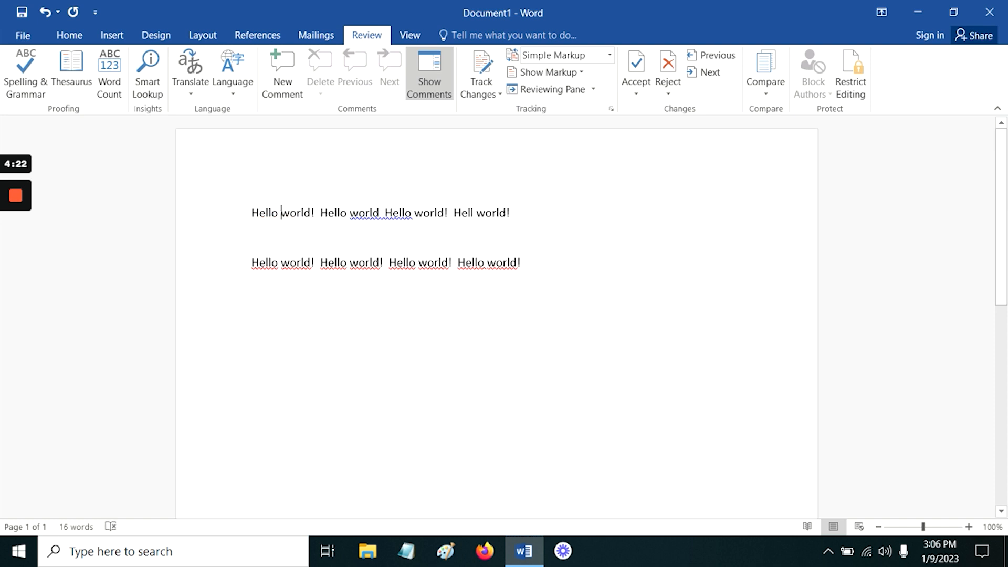
key(BackSpace)
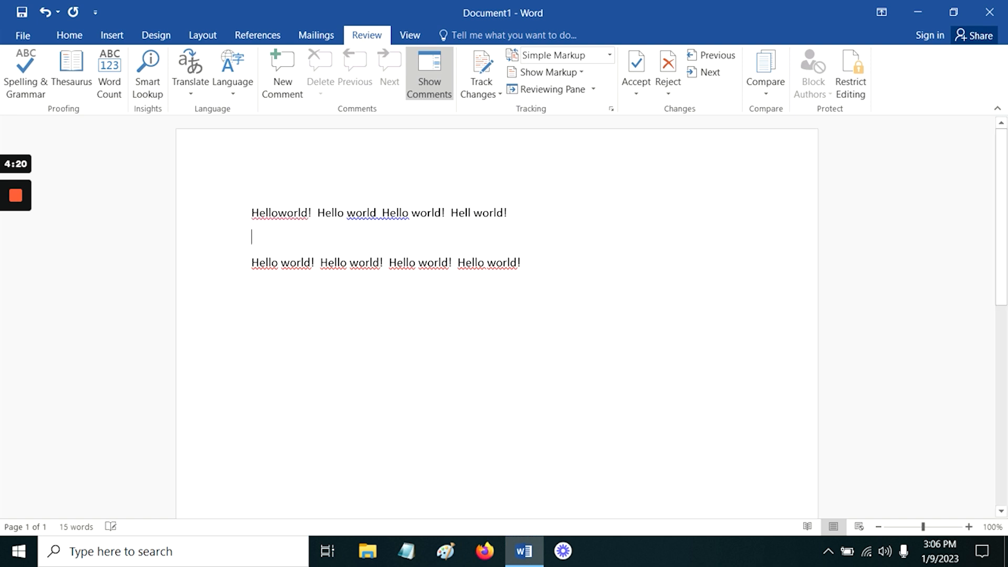
Step: View the spelling suggestions for "Helloworld" and the grammar suggestion for the flagged "world Hello" in the first line
right_click(308, 218)
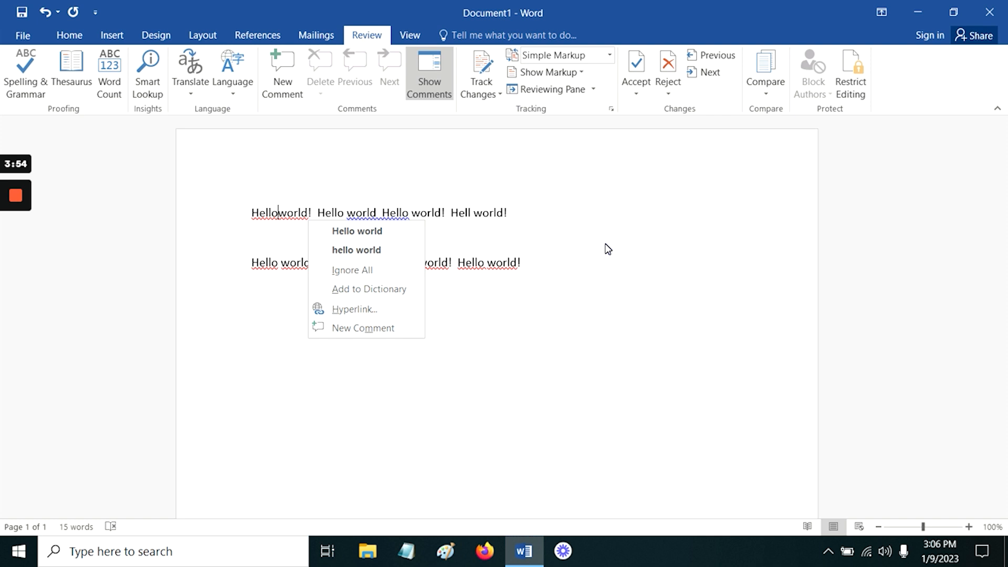
key(Escape)
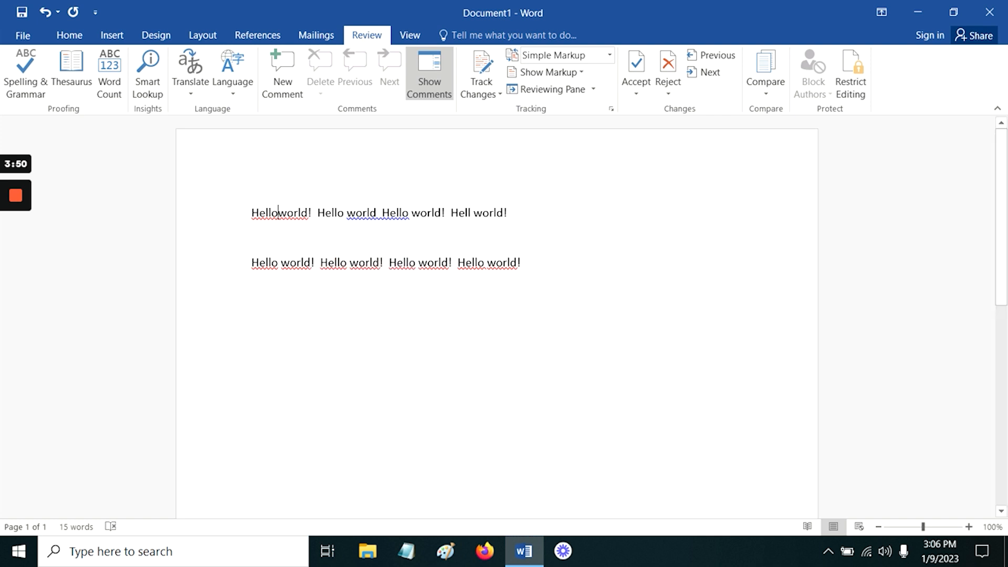
right_click(377, 213)
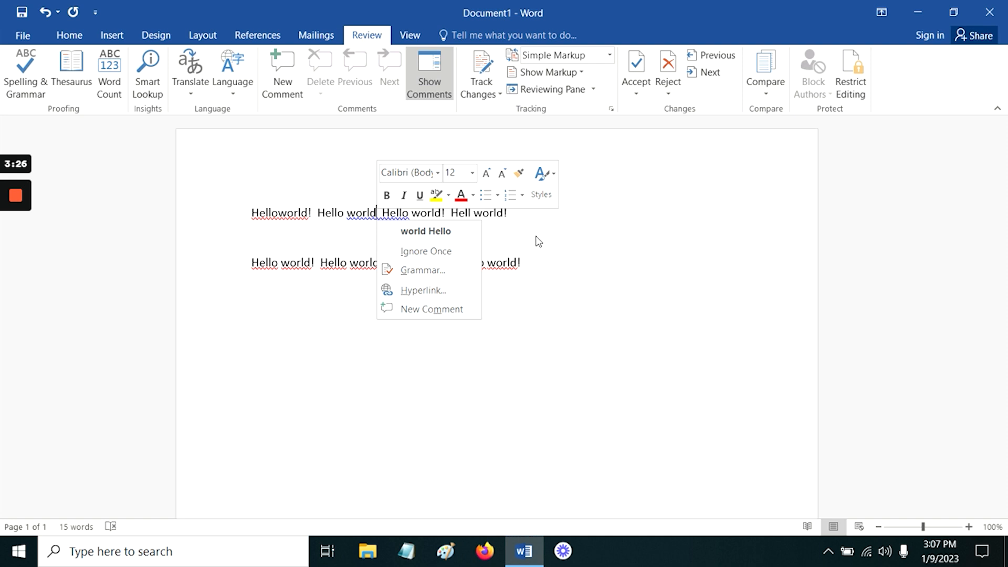
key(Escape)
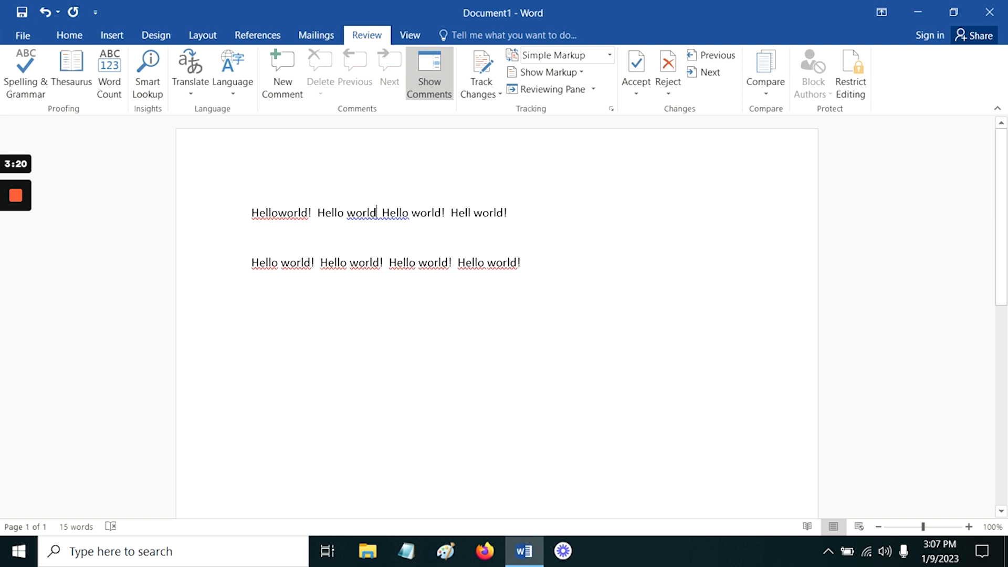
Step: Insert "!" after the second "world" in the first line, check the options for the following "Hello", and delete the exclamation mark again
text(!)
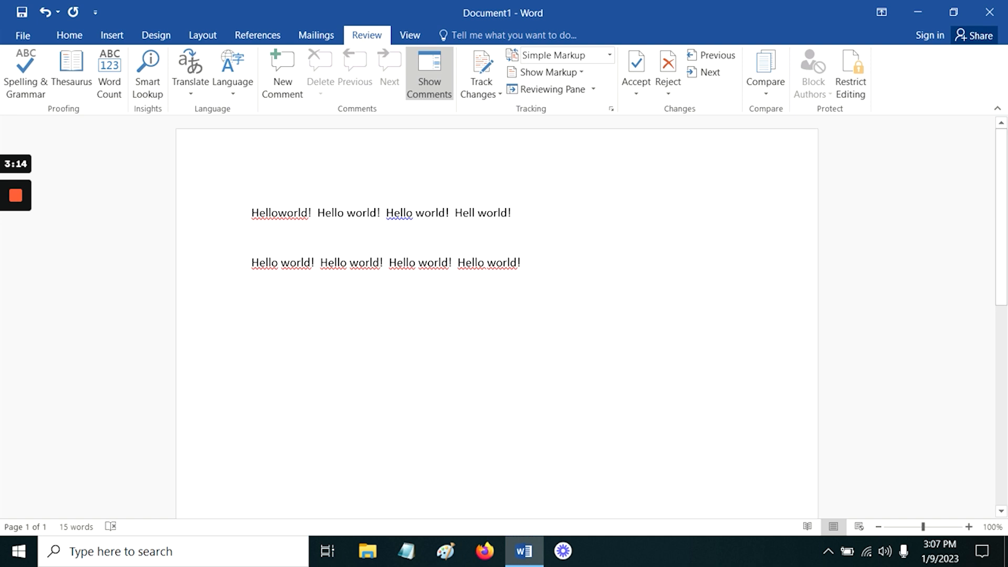
right_click(404, 214)
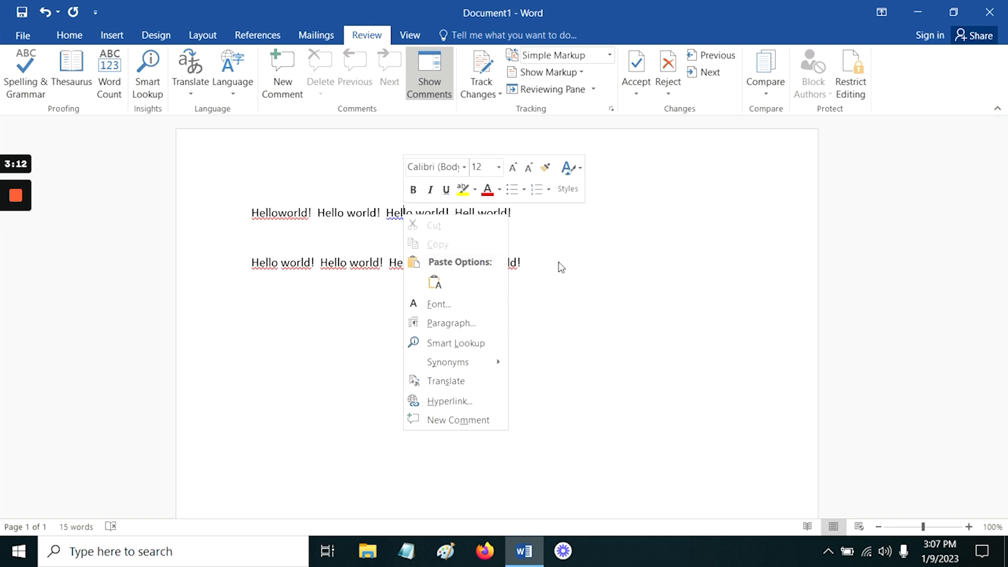
key(Escape)
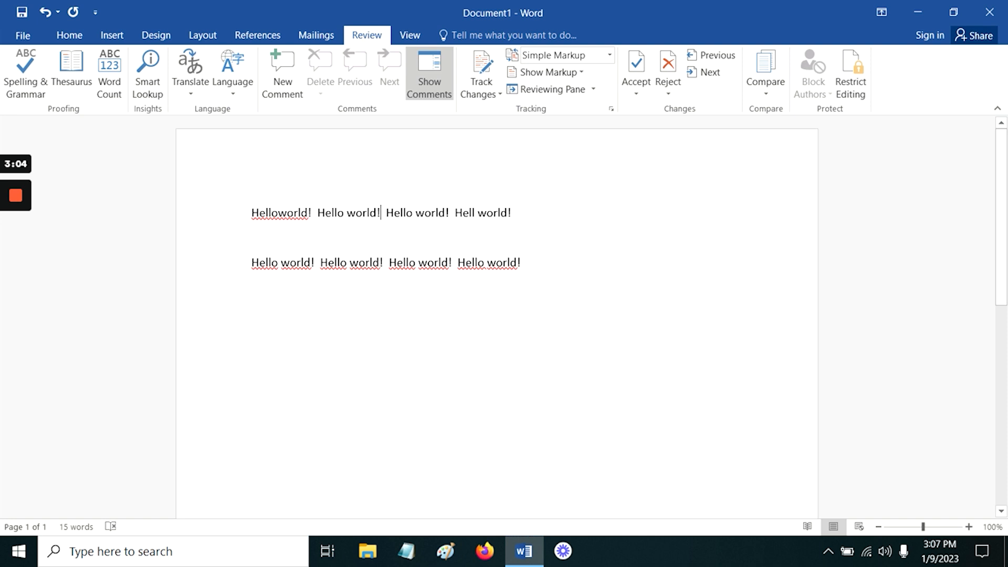
key(BackSpace)
click(465, 236)
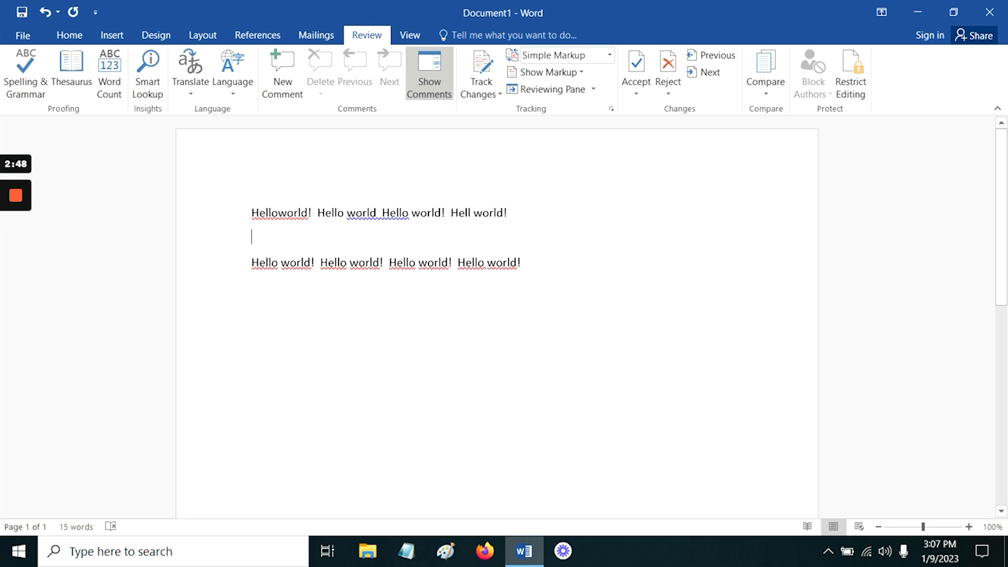
Step: Correct "Hell" to "Hello" in the last greeting of the first line, and return to the start of that line
click(471, 213)
text(o)
click(252, 213)
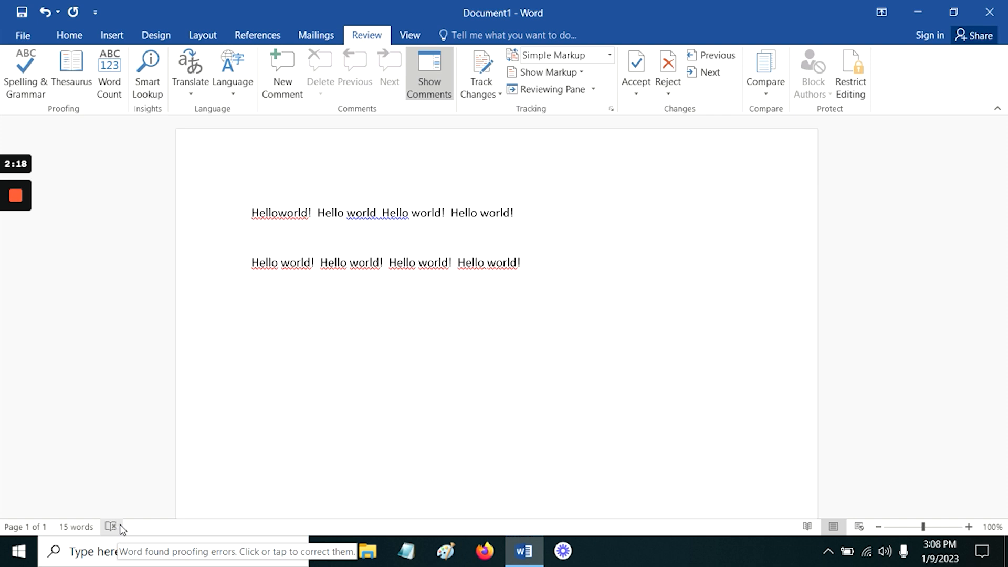
Step: Run the spelling and grammar check, change "Helloworld" to "Hello world", and add "!" after the second "world" in the first line
click(25, 79)
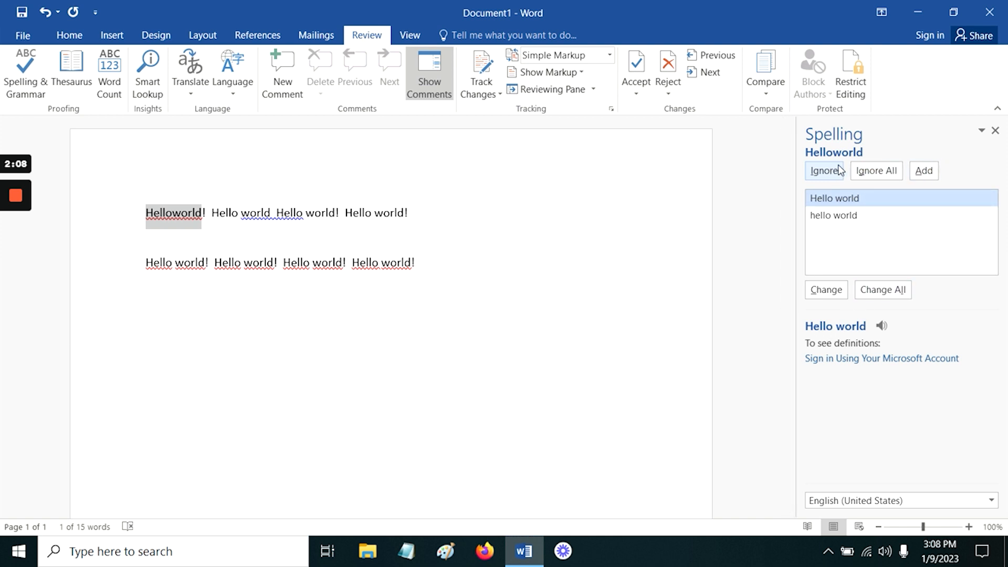
click(826, 289)
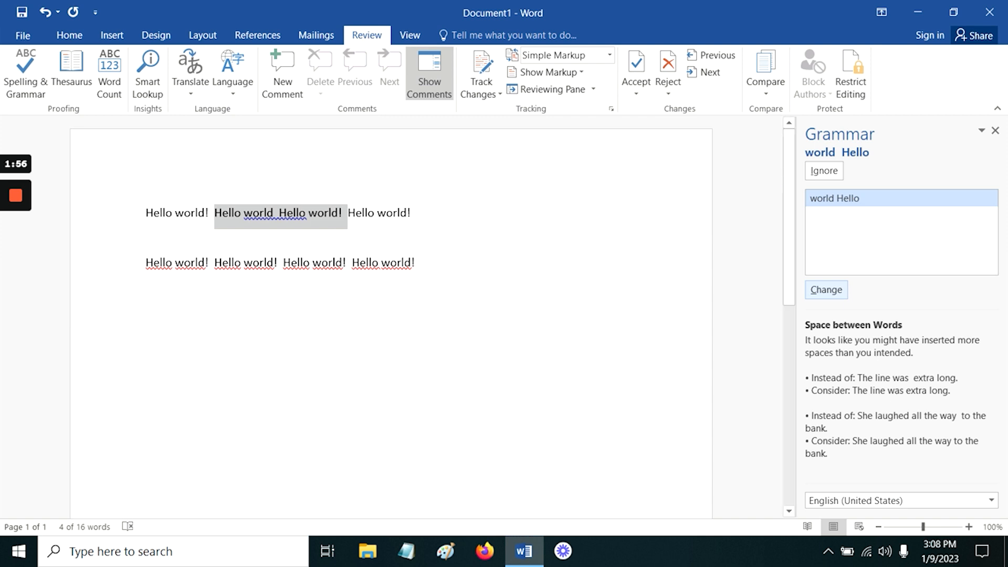
click(263, 212)
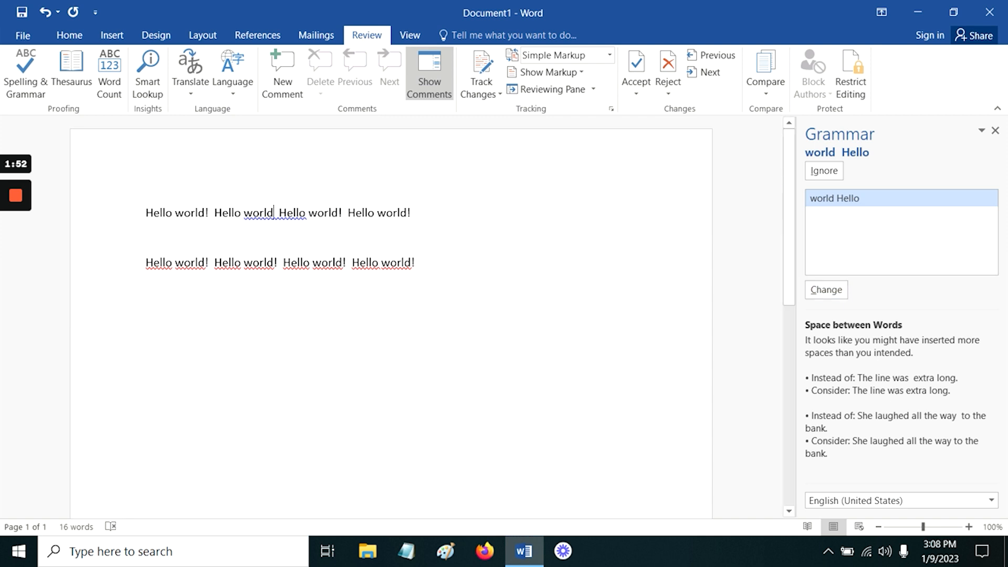
text(!)
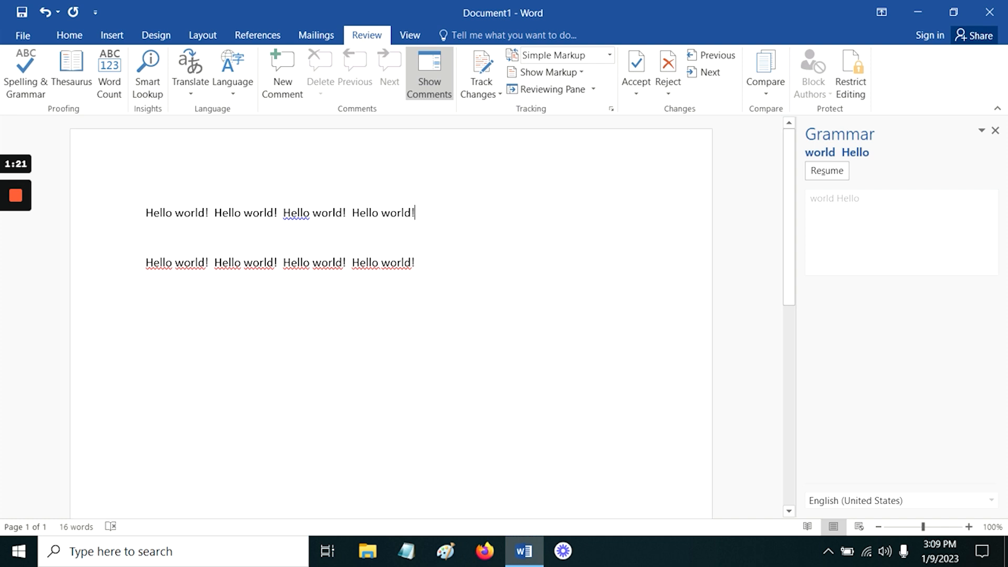
Step: Set the proofing language of the whole second Hello world line to English (United States)
drag(416, 263, 146, 263)
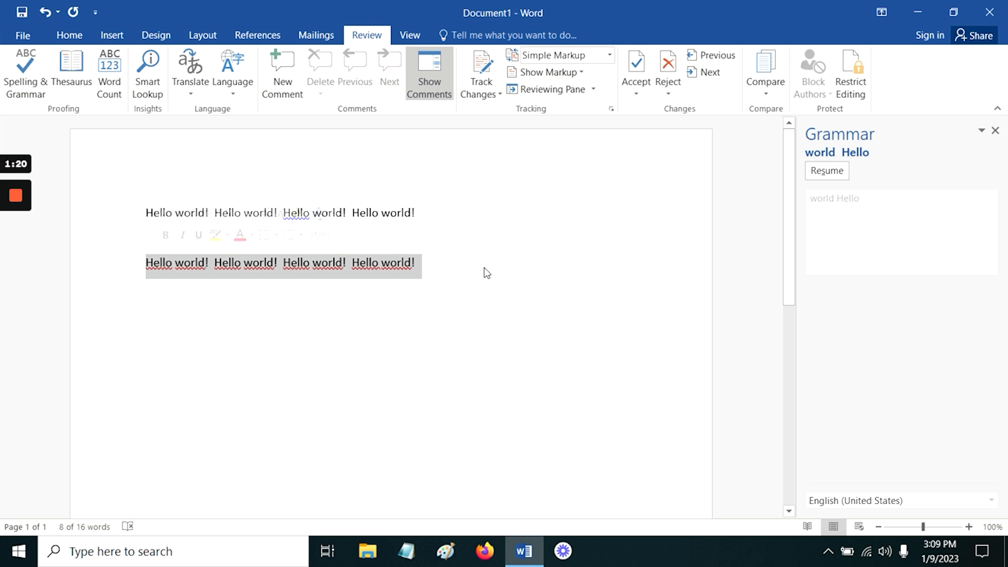
click(232, 83)
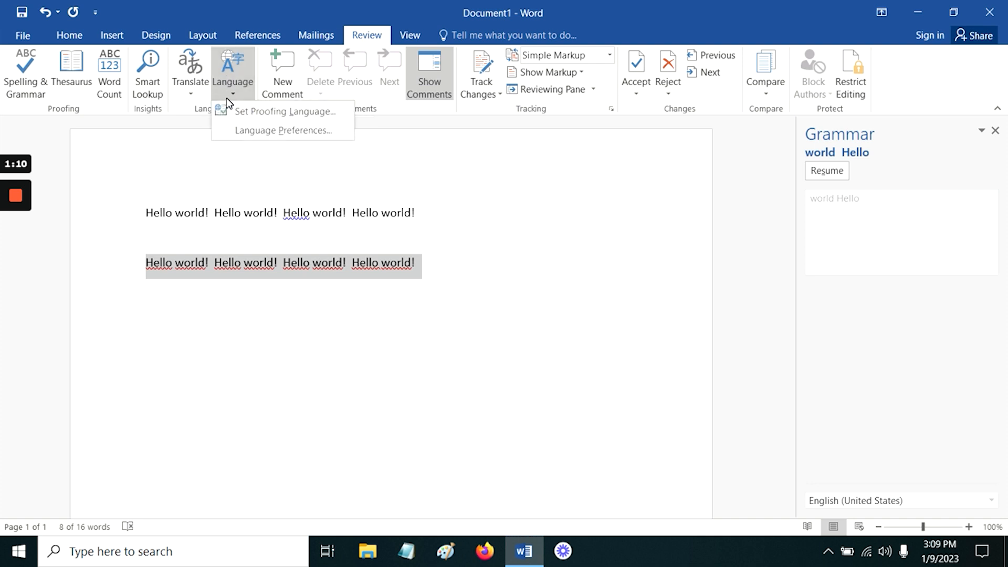
click(262, 111)
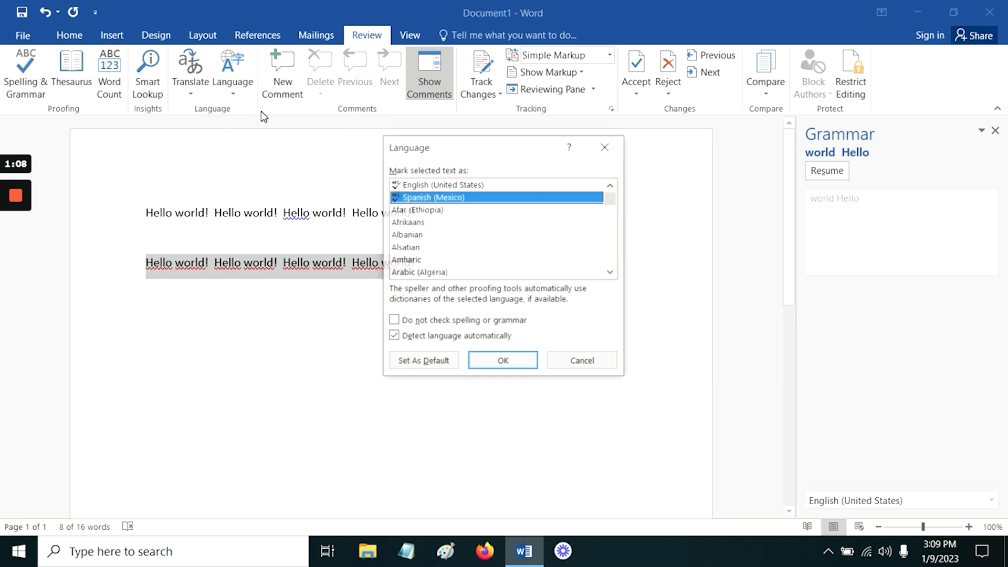
click(457, 185)
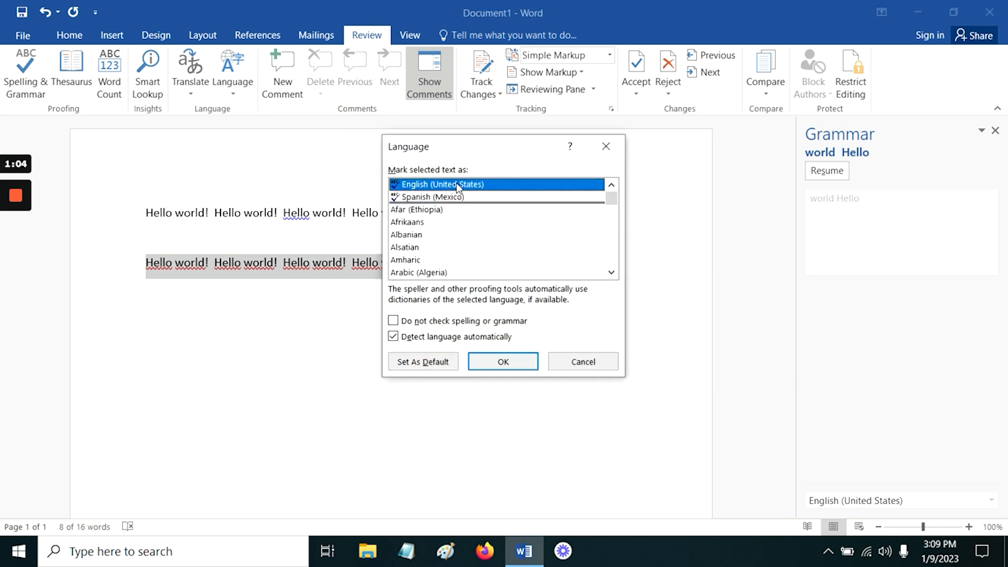
click(501, 362)
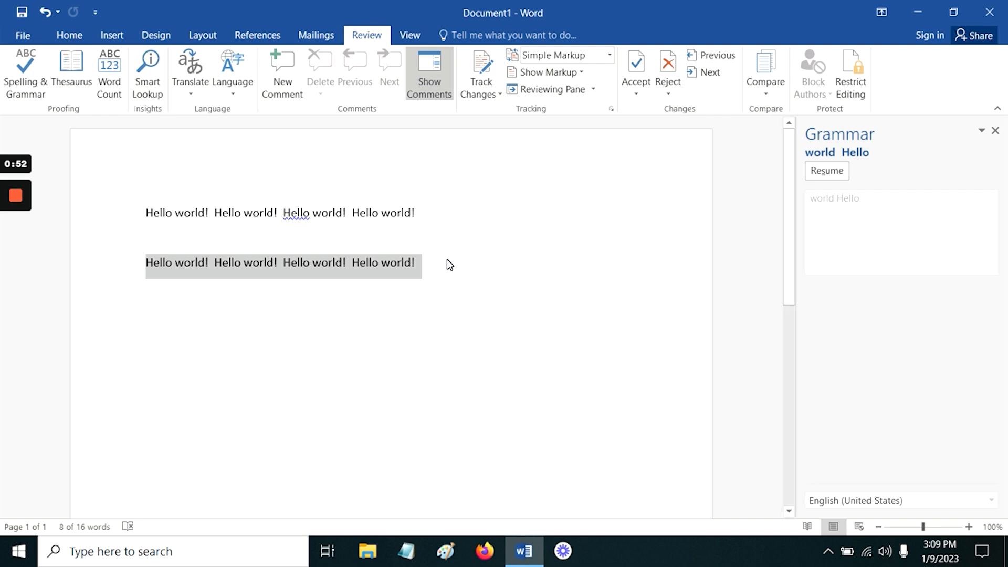
key(Right)
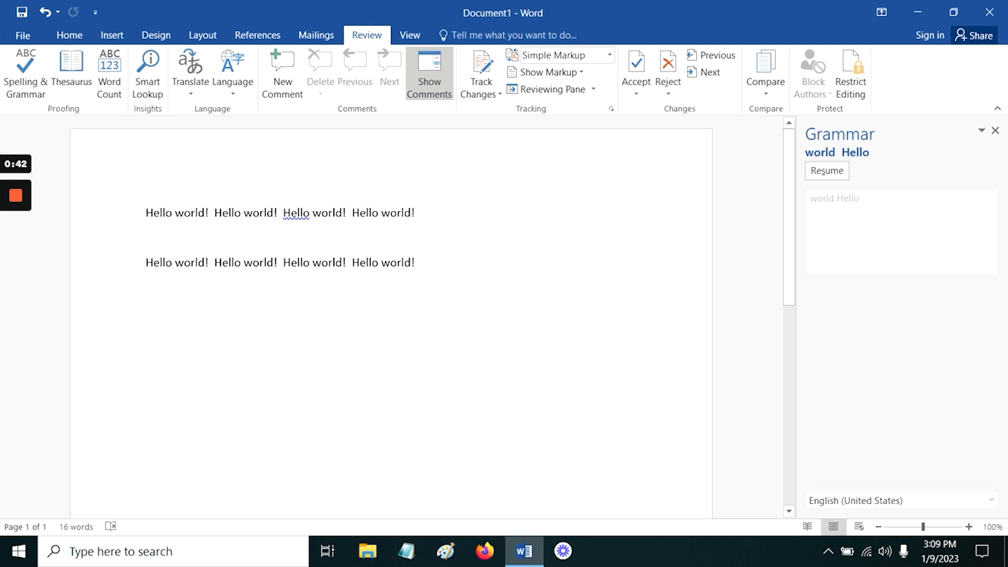
Step: Open the AutoCorrect settings from Word's proofing options and look through the list of automatic replacements
click(236, 82)
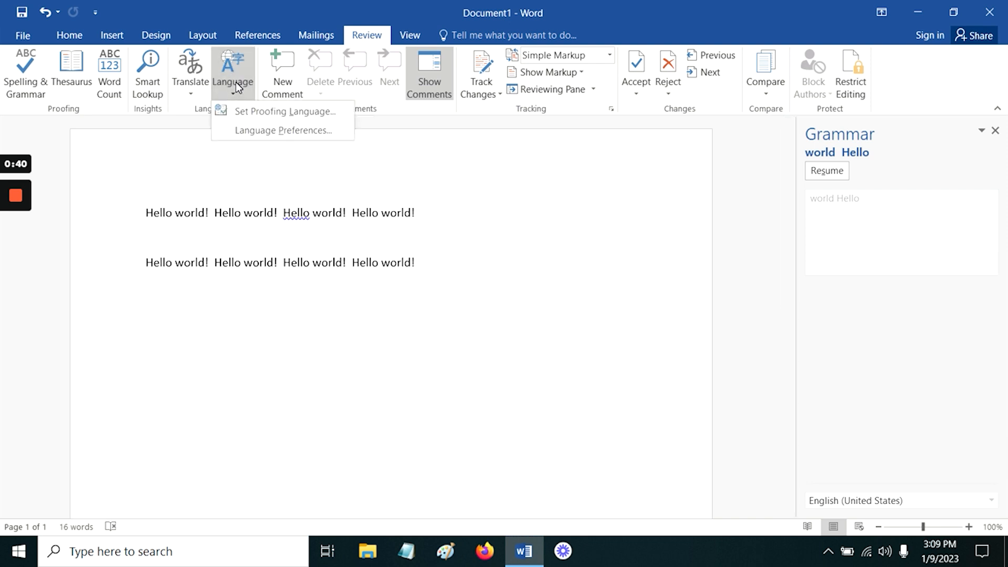
click(253, 131)
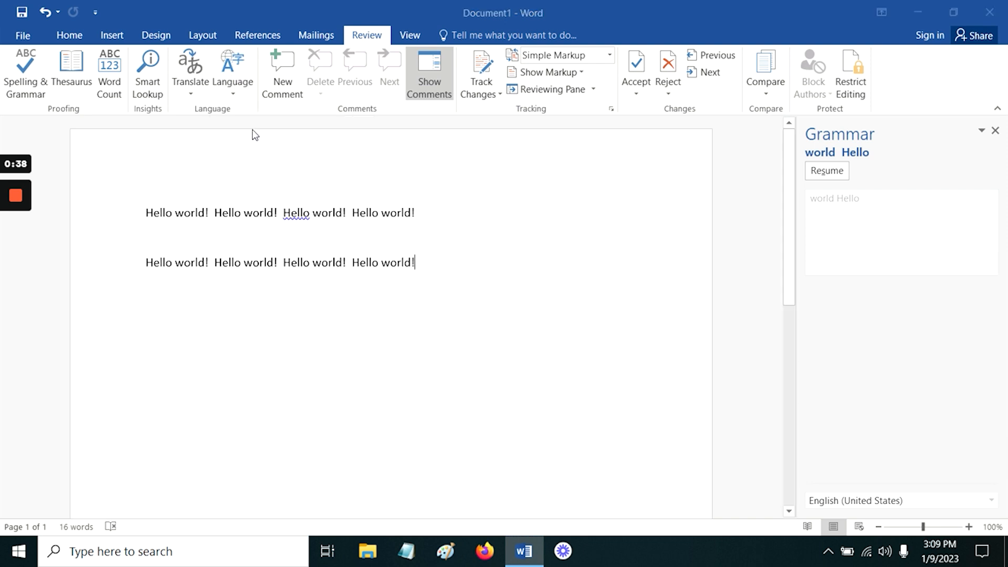
click(235, 86)
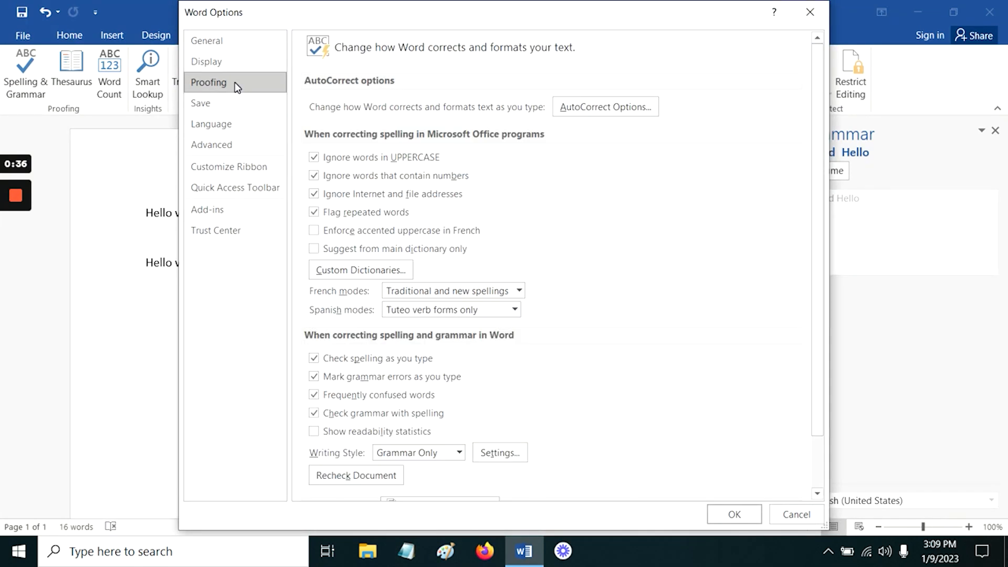
click(593, 107)
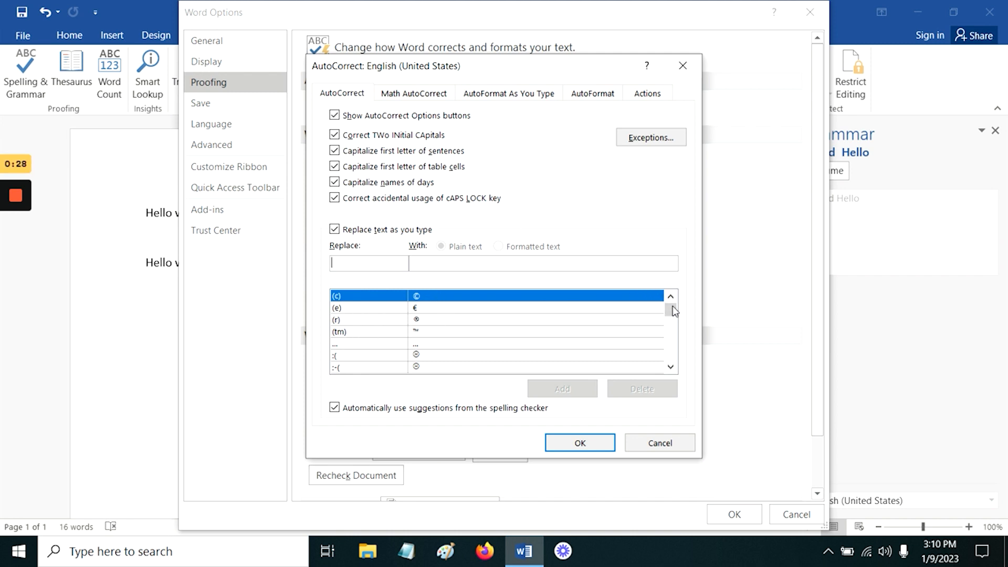
drag(674, 311, 671, 317)
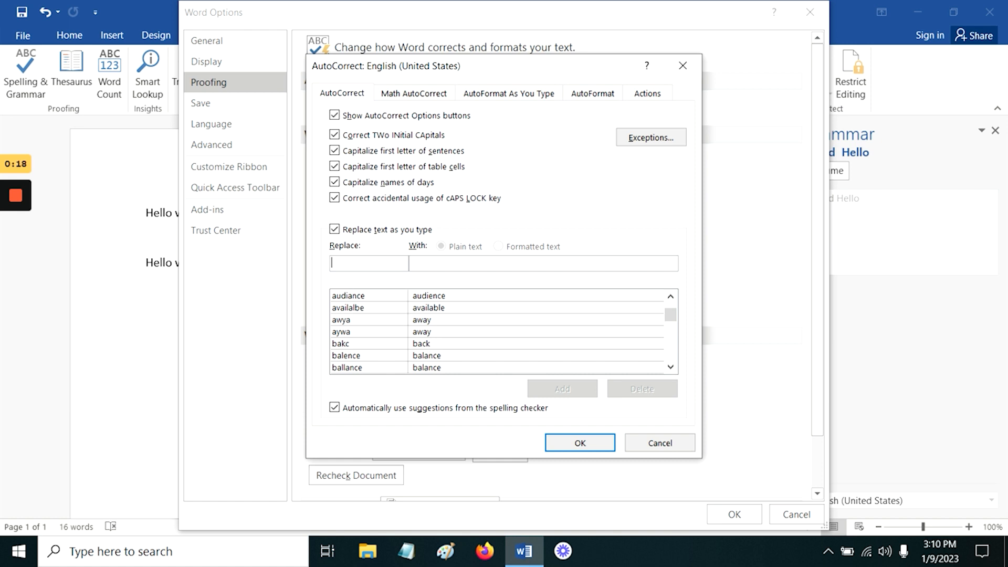
Step: Add an AutoCorrect entry replacing "poopie" with "poopy", and test it by entering "poopie" at the end of the second line
text(poopie)
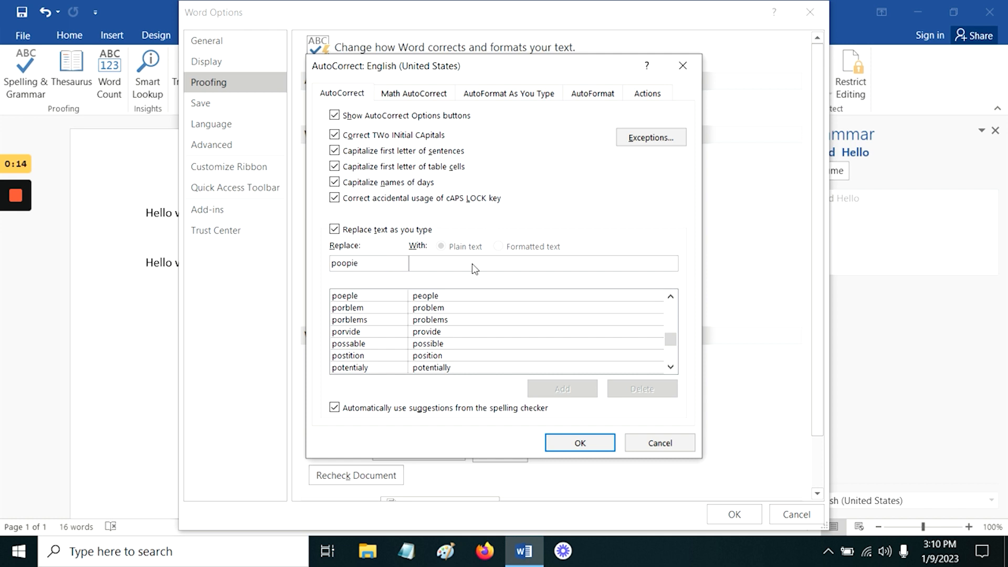
text(poopy)
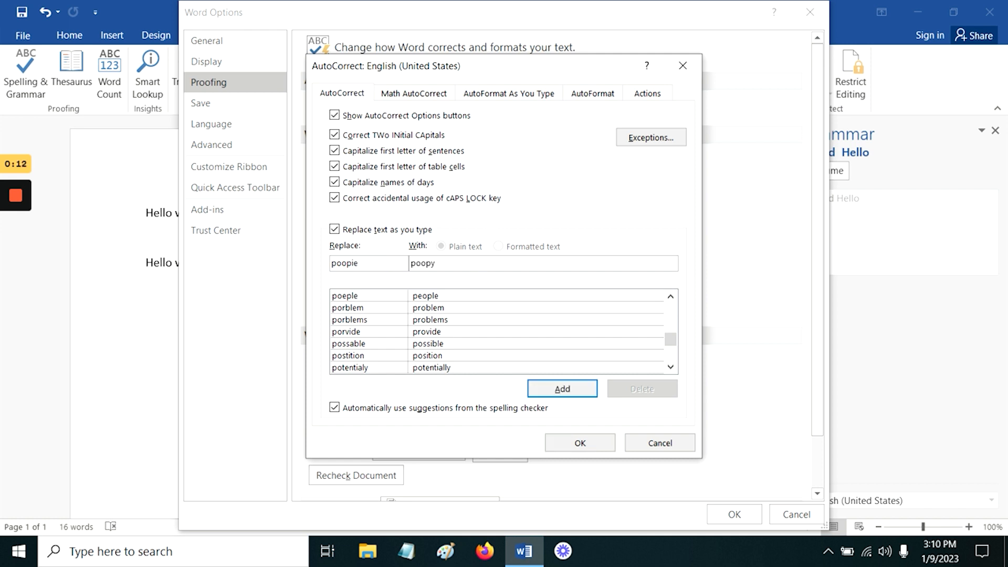
click(562, 388)
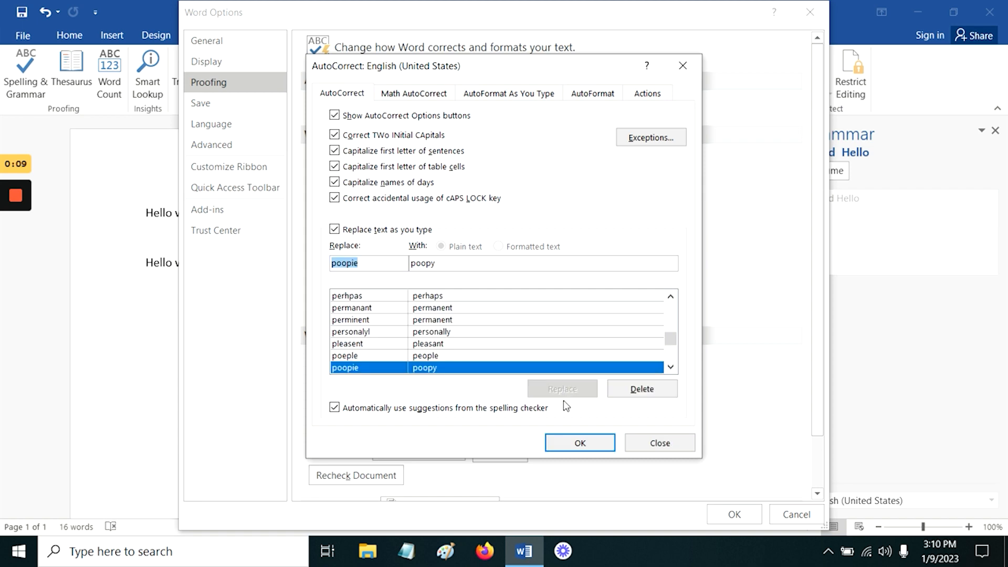
click(580, 443)
click(727, 512)
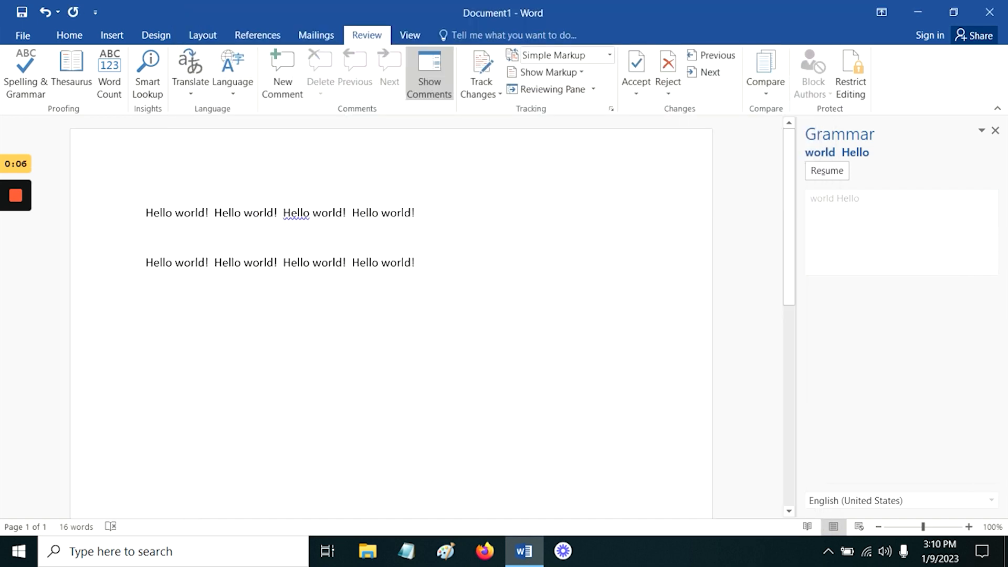
text(poopie)
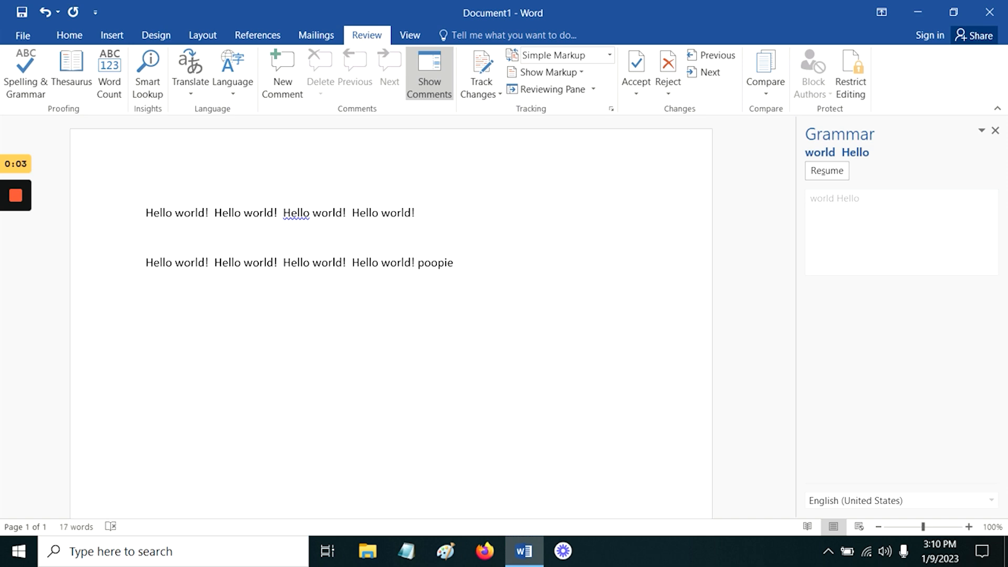
key(Return)
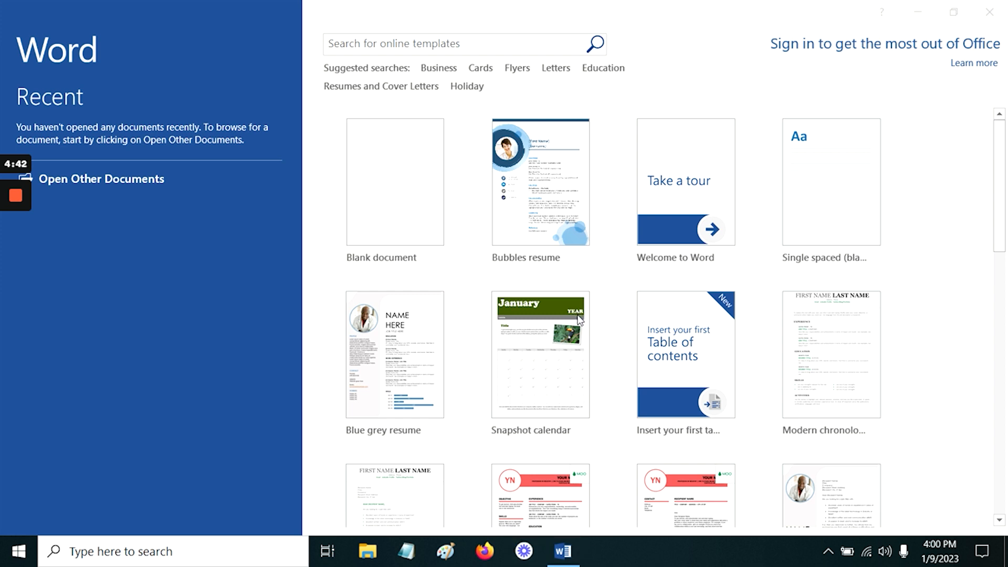
Step: Browse the templates on Word's start screen and search the online templates for "resume"
scroll(578, 316, down, 4)
scroll(577, 403, up, 4)
click(374, 45)
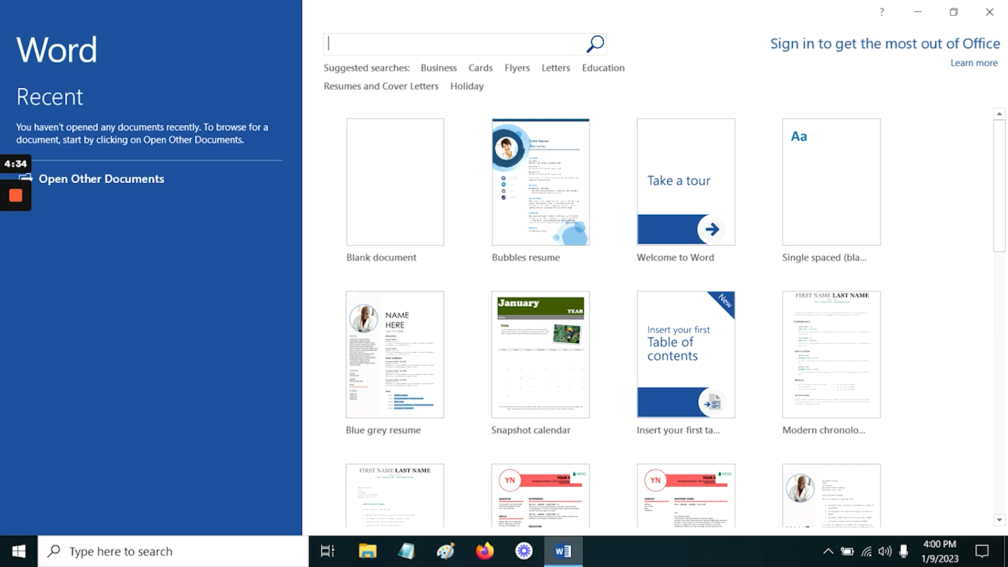
text(resume)
key(Return)
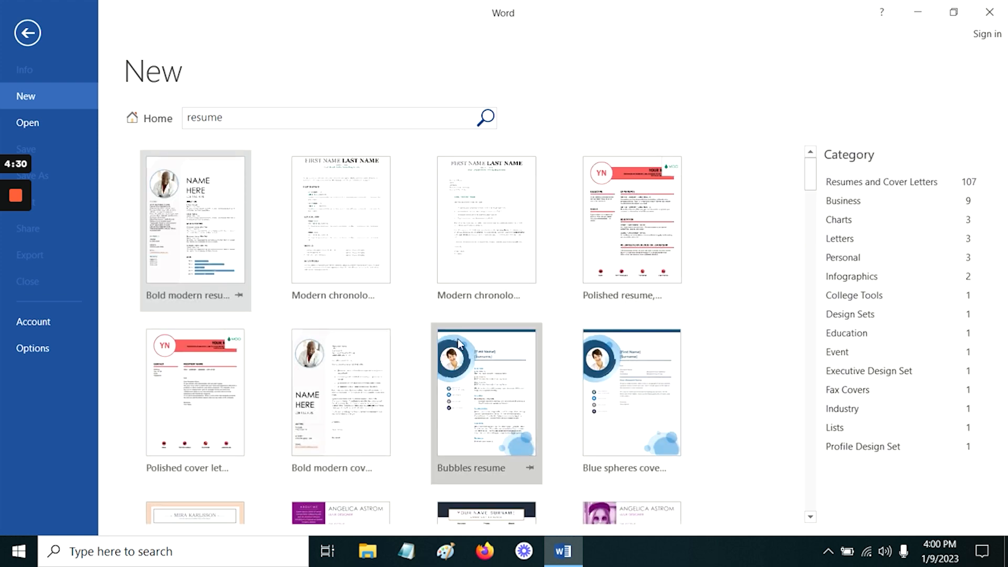
Step: Browse the resume search results and create a new document from the Bubbles resume template
scroll(447, 363, down, 8)
scroll(440, 430, up, 5)
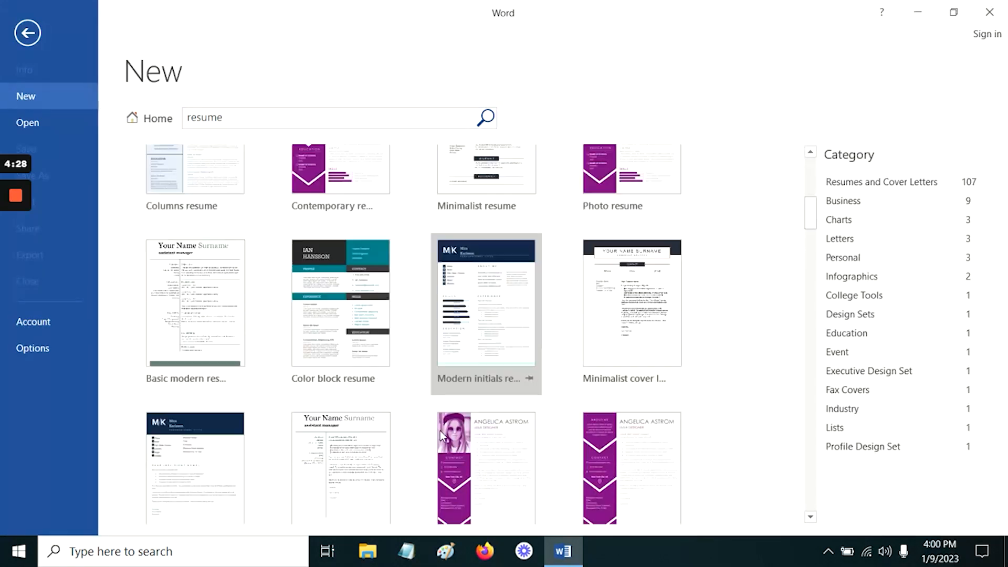
scroll(429, 439, up, 3)
click(492, 365)
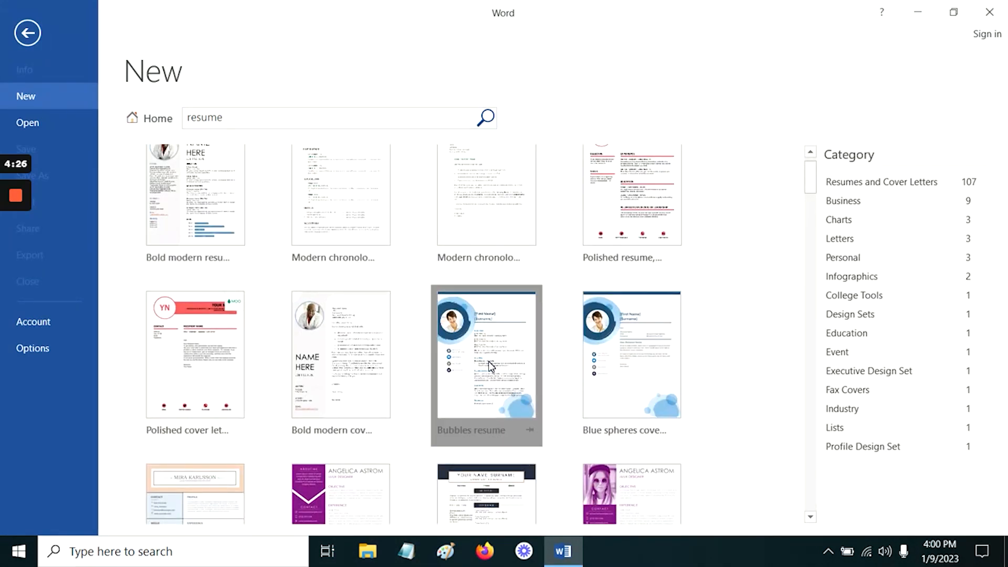
click(569, 394)
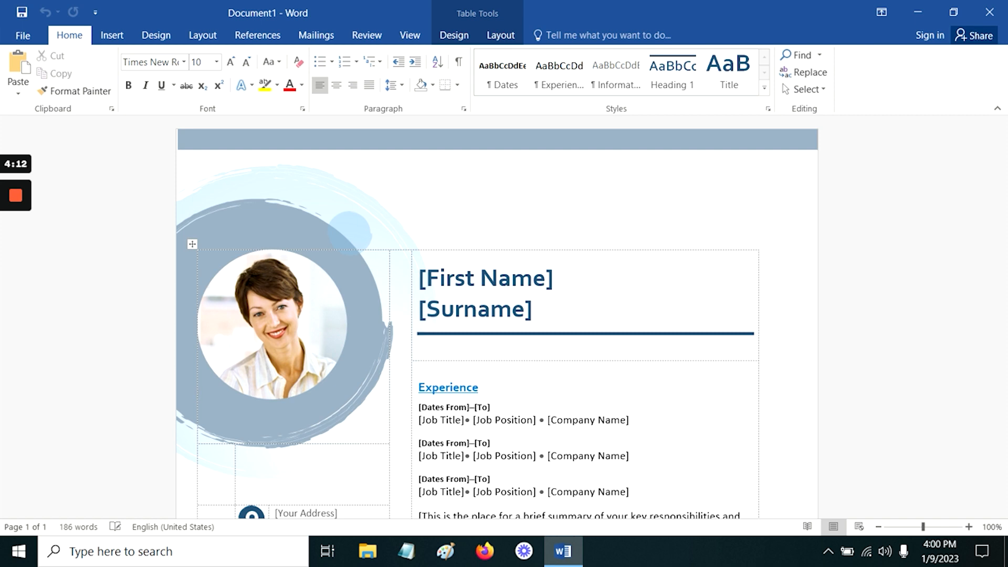
Step: Replace the placeholder text under References with the lines "Aaa", "Aaa" and "Aaaa", followed by an empty line
scroll(497, 315, down, 8)
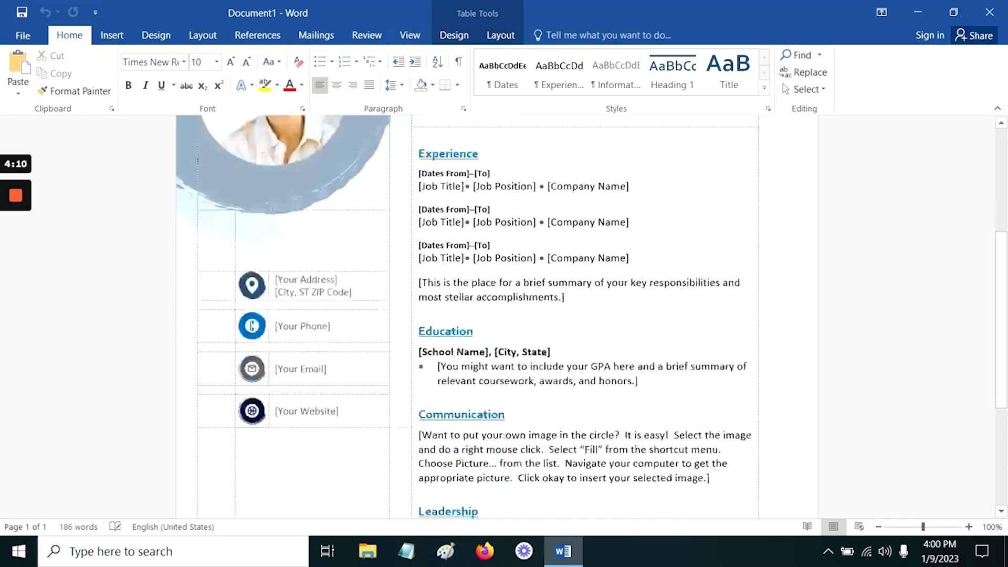
scroll(497, 315, down, 1)
click(478, 409)
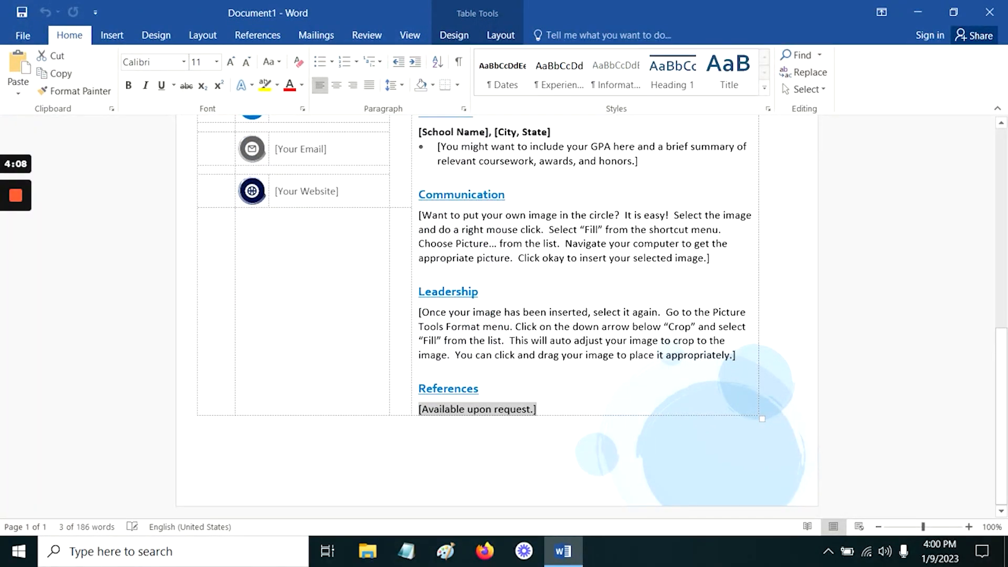
text(aaa)
key(Return)
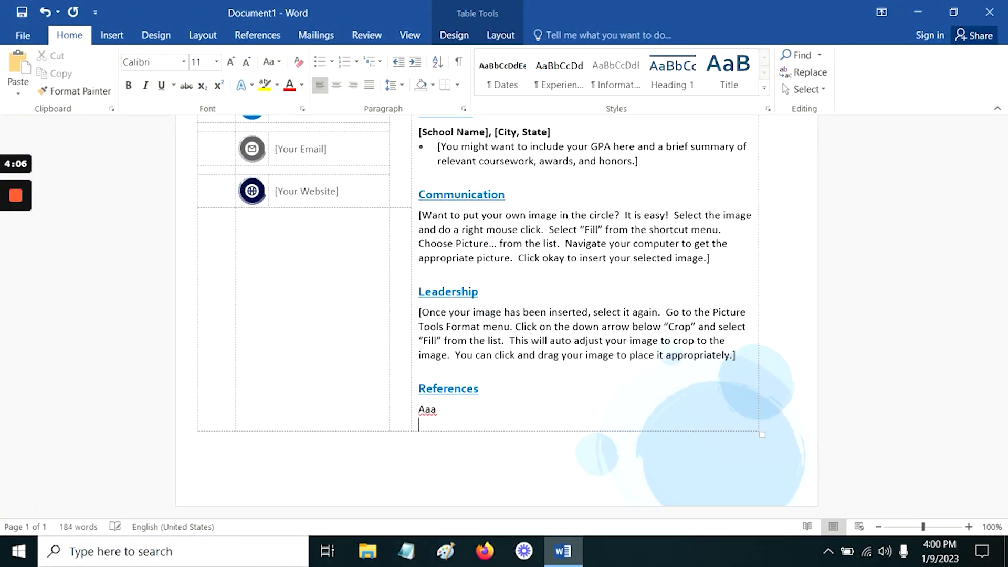
text(aaa)
key(Return)
text(aaaa)
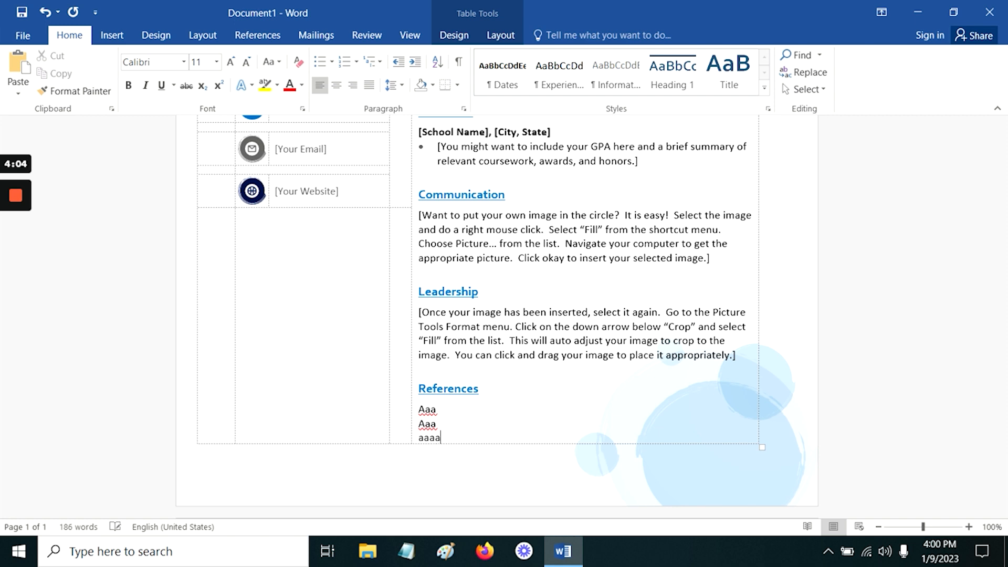
key(Return)
Step: Remove the empty line after the last References entry that runs onto the second page
scroll(581, 371, down, 3)
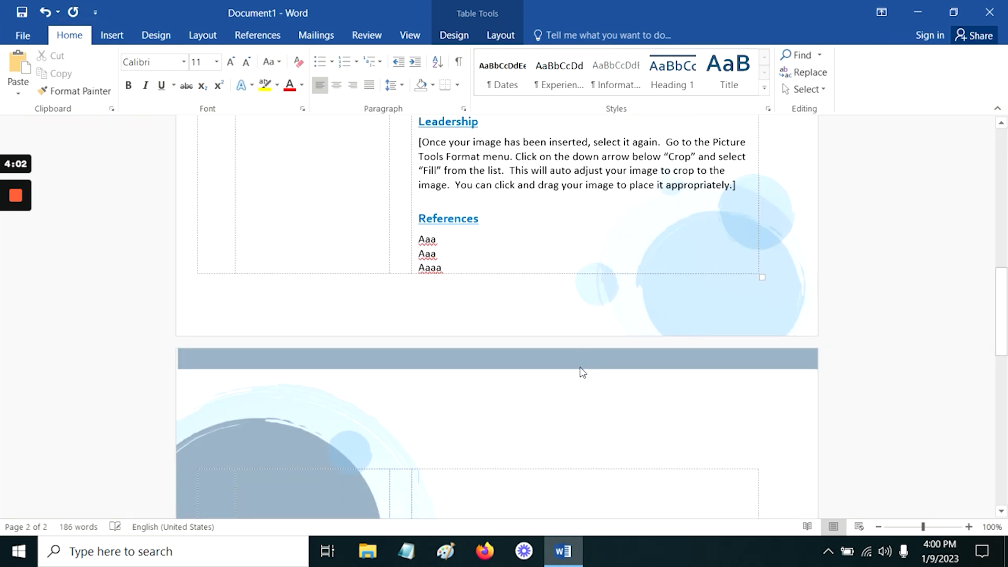
scroll(492, 337, down, 3)
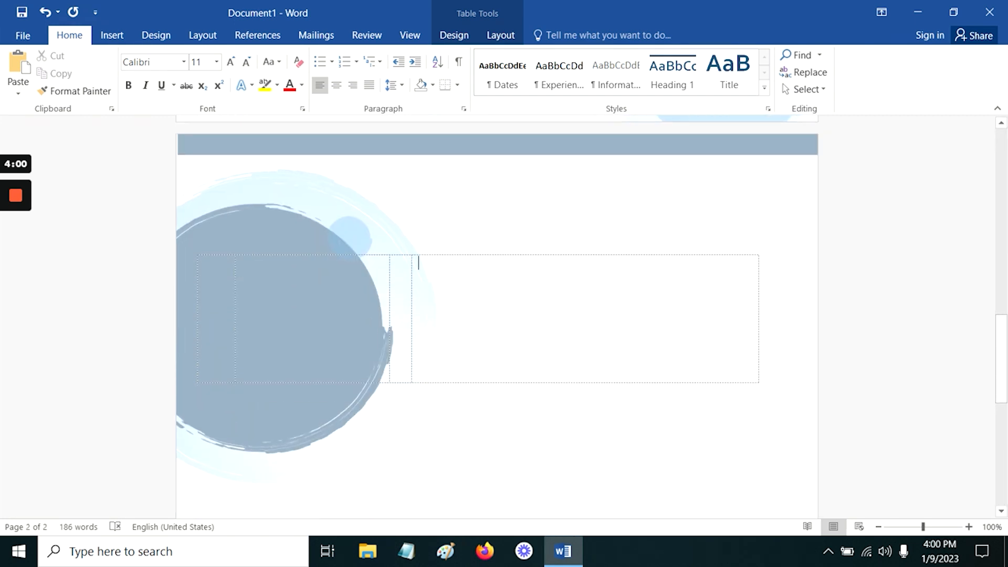
scroll(492, 337, up, 1)
scroll(498, 317, up, 1)
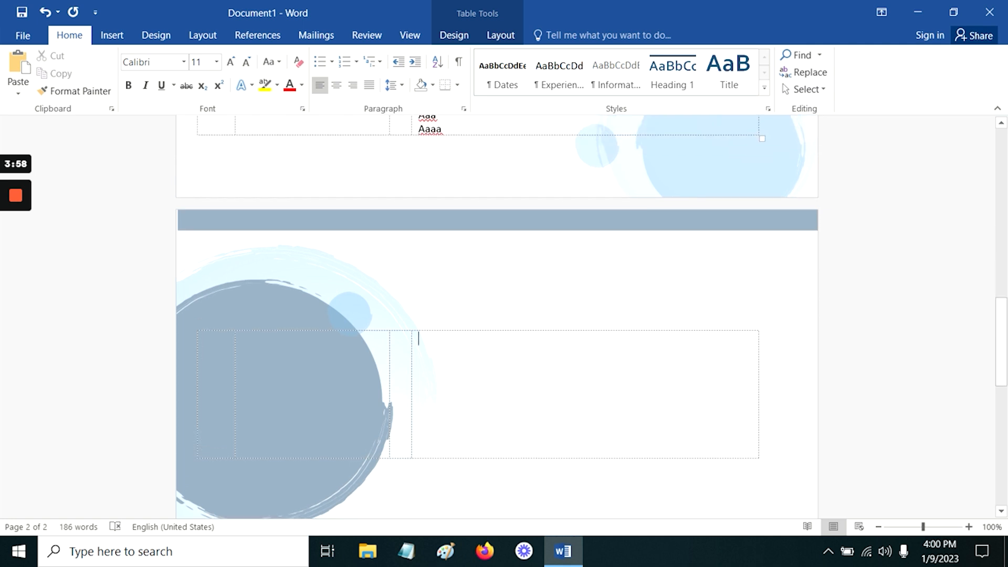
key(BackSpace)
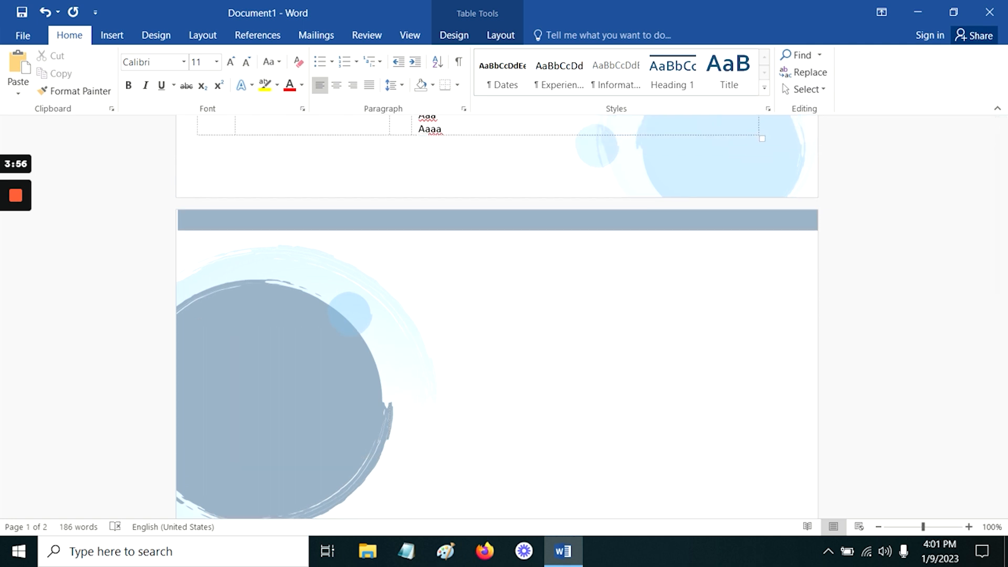
Step: Set the empty paragraph on the second page to font size 1 to eliminate the extra page
scroll(438, 291, down, 3)
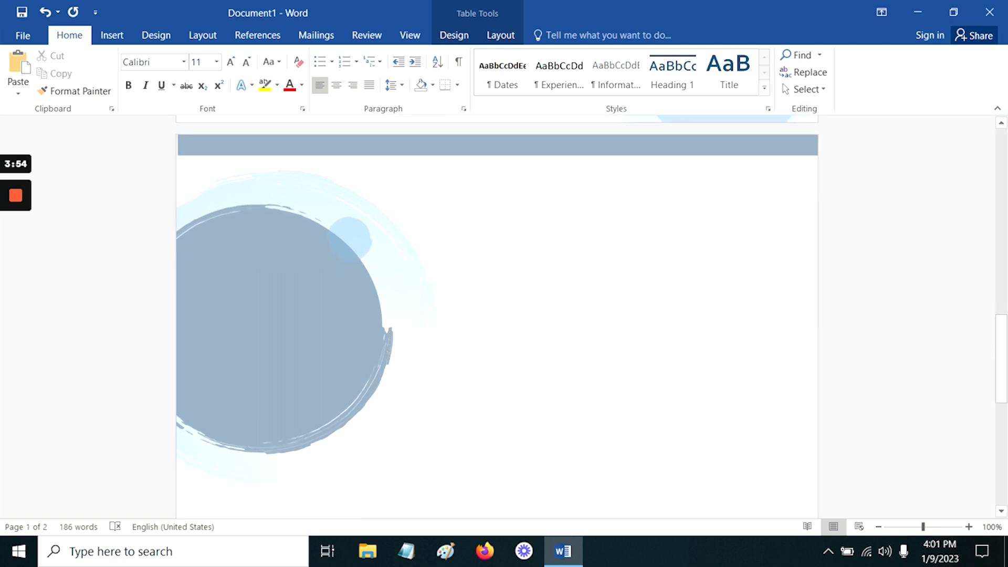
scroll(439, 290, up, 3)
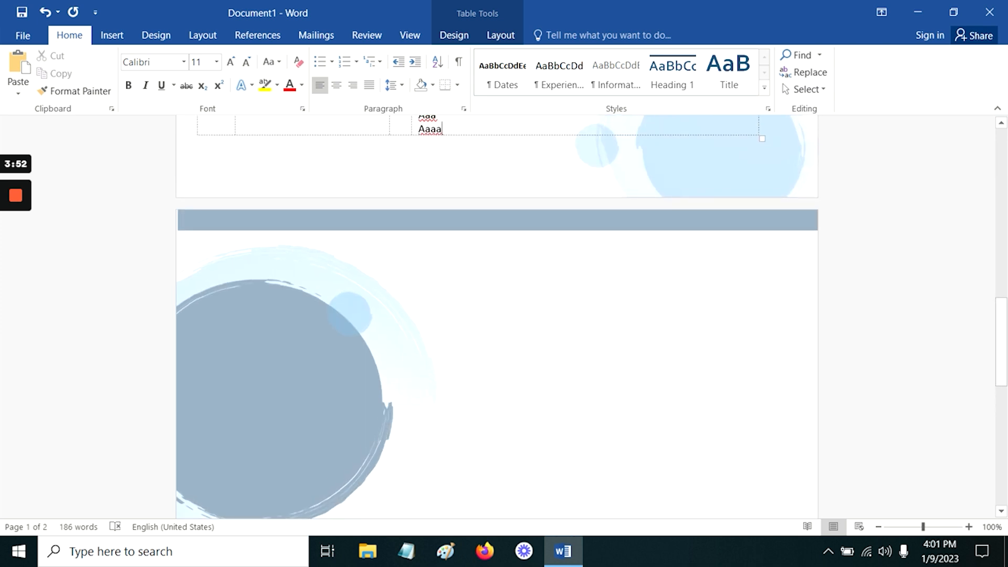
click(236, 337)
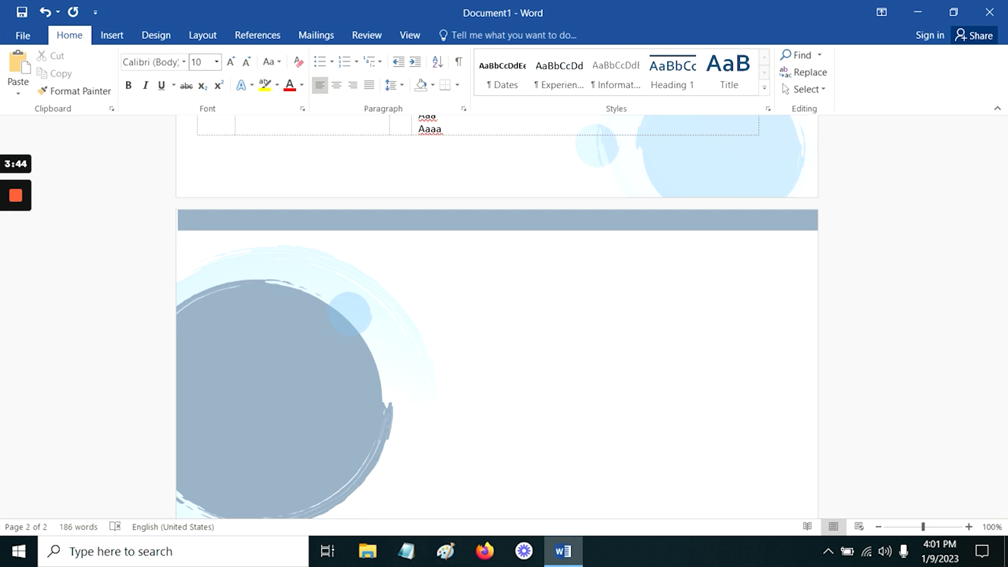
click(205, 63)
text(1)
key(Return)
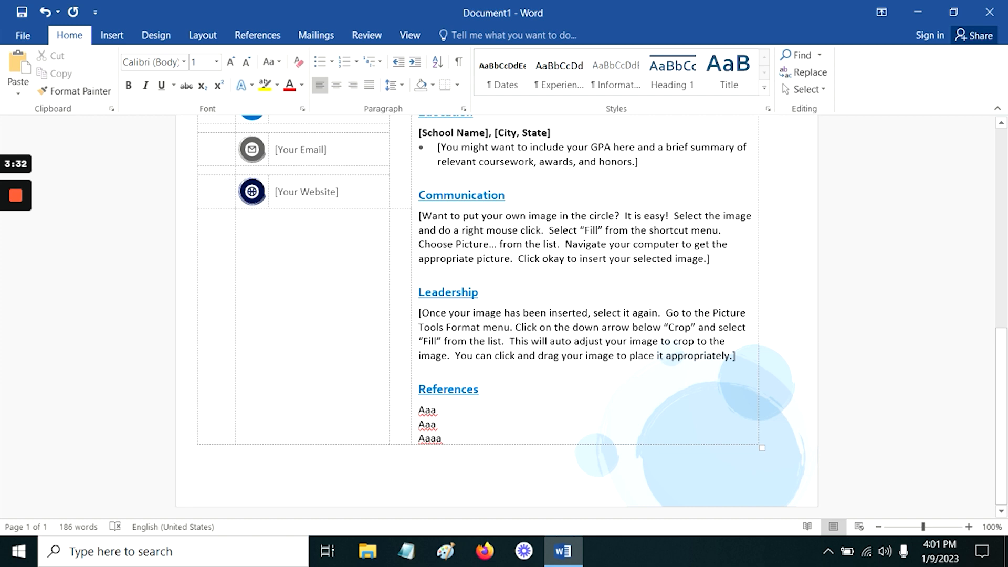
Step: Fill in the first name and surname placeholders at the start of the resume with the person's name
scroll(497, 315, up, 10)
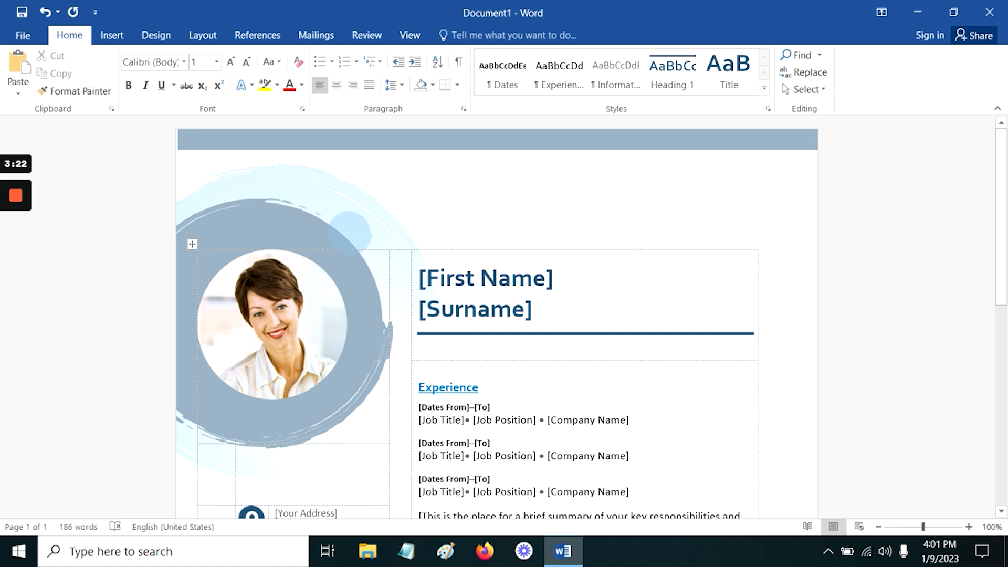
click(488, 281)
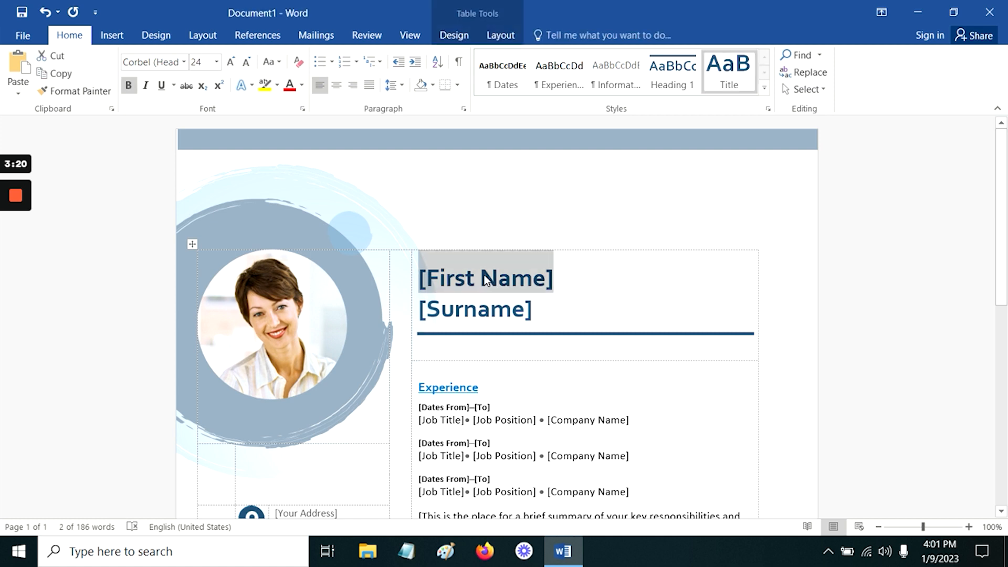
text(Joe)
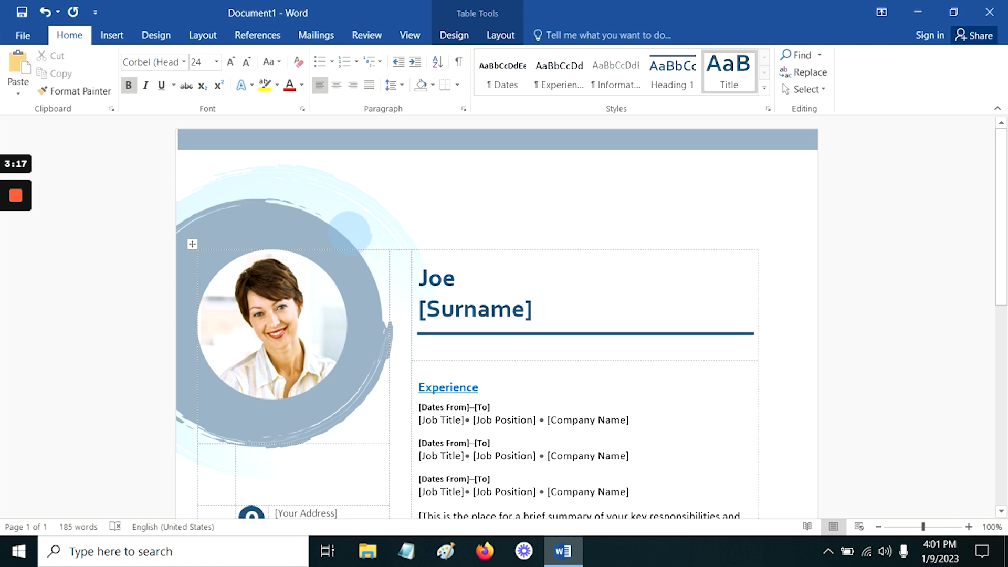
click(462, 310)
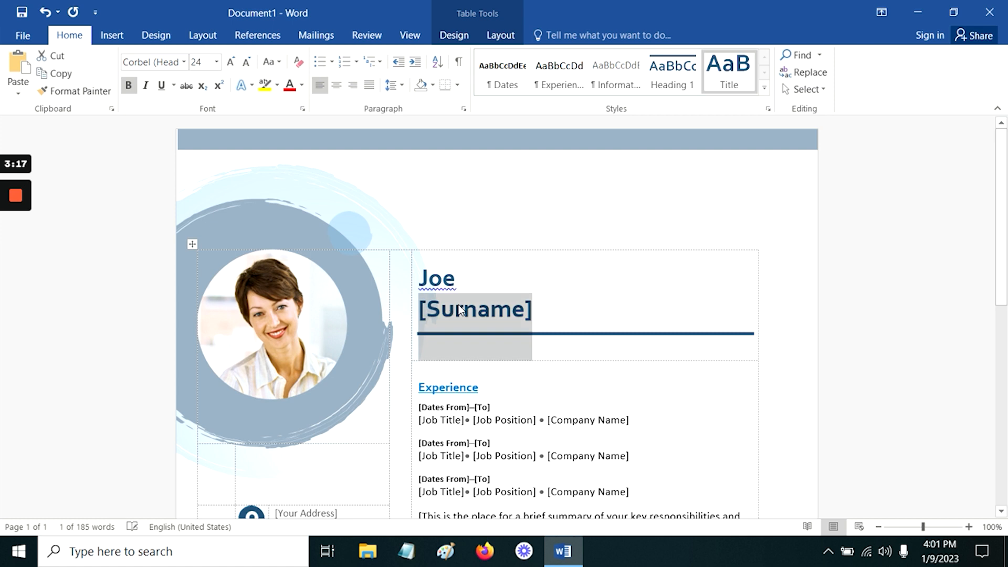
text(Schmo)
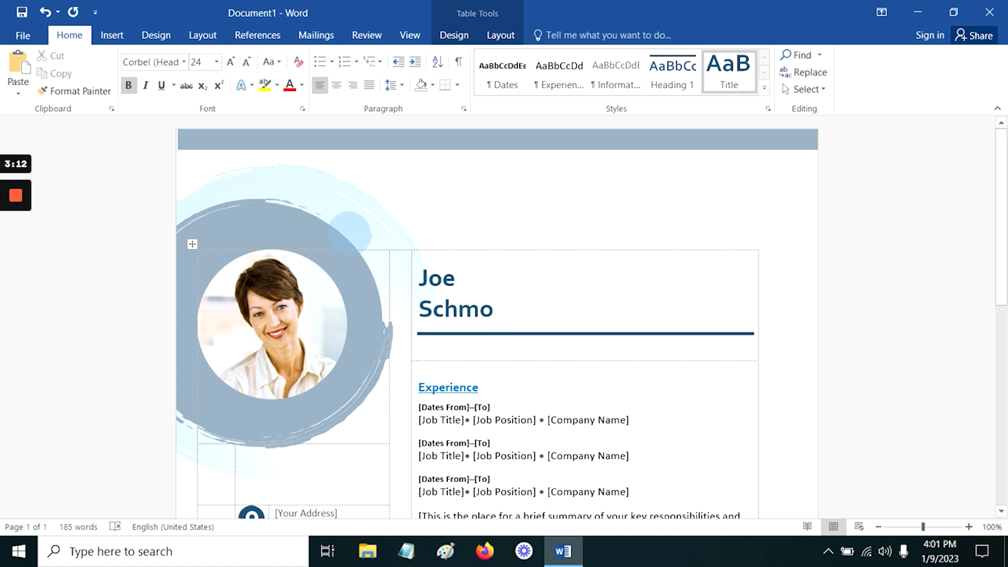
Step: Delete the third job entry under Experience, including its dates, job title, position and company name
scroll(497, 315, down, 3)
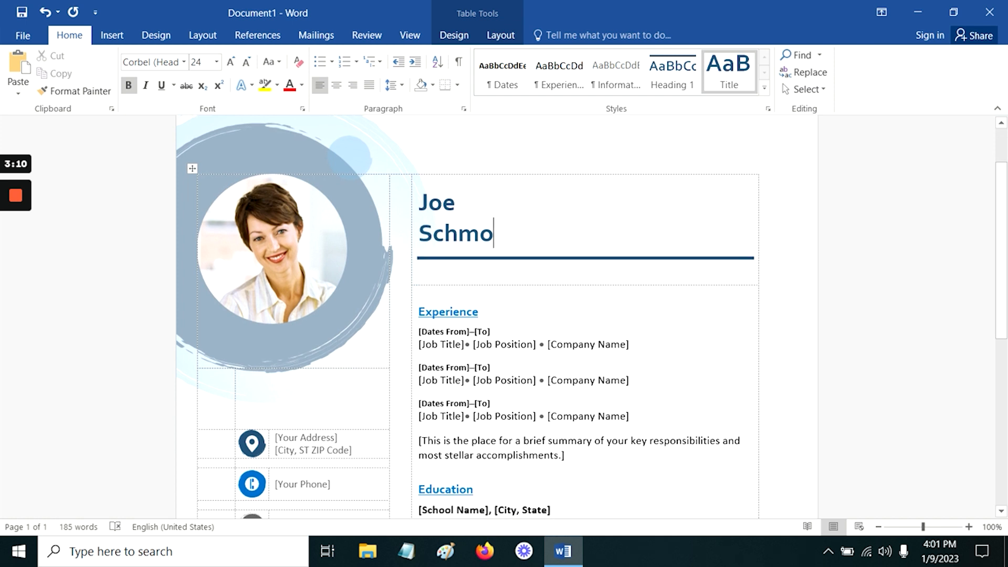
click(588, 416)
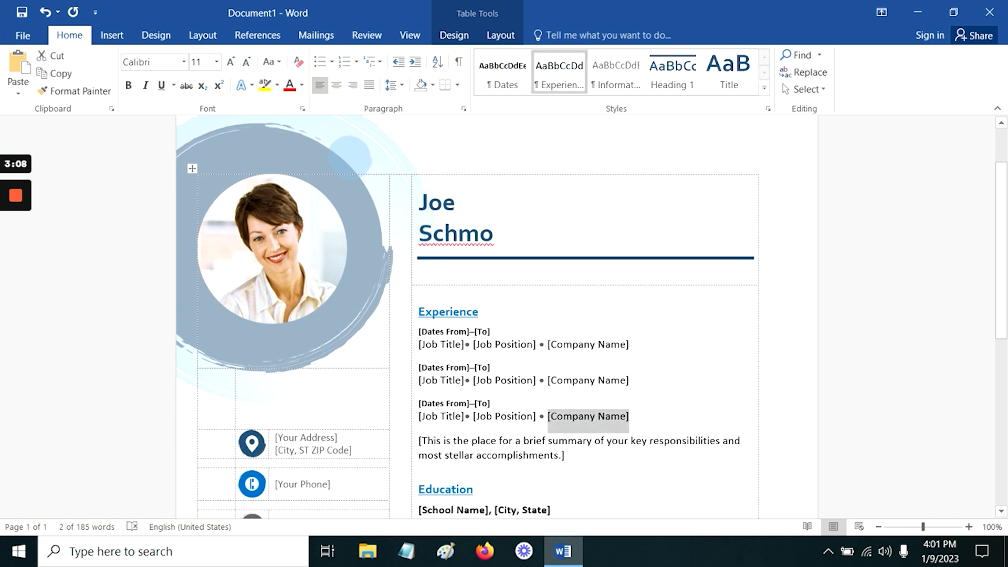
key(Delete)
click(517, 422)
key(Delete)
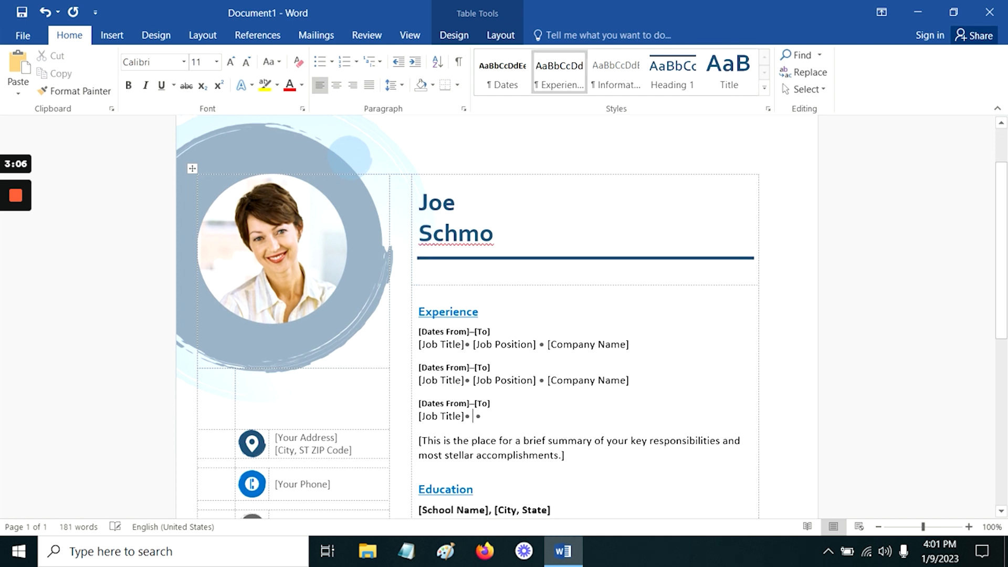
click(445, 419)
key(Delete)
key(Delete)
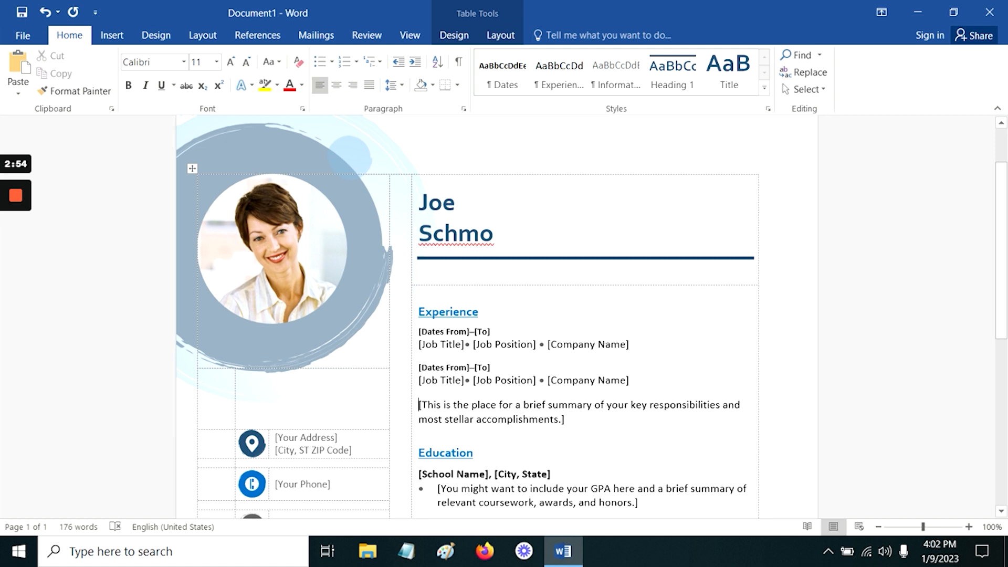
Step: Apply the Dividend theme to the resume and choose the style set with an all-caps title and headings
scroll(498, 316, up, 2)
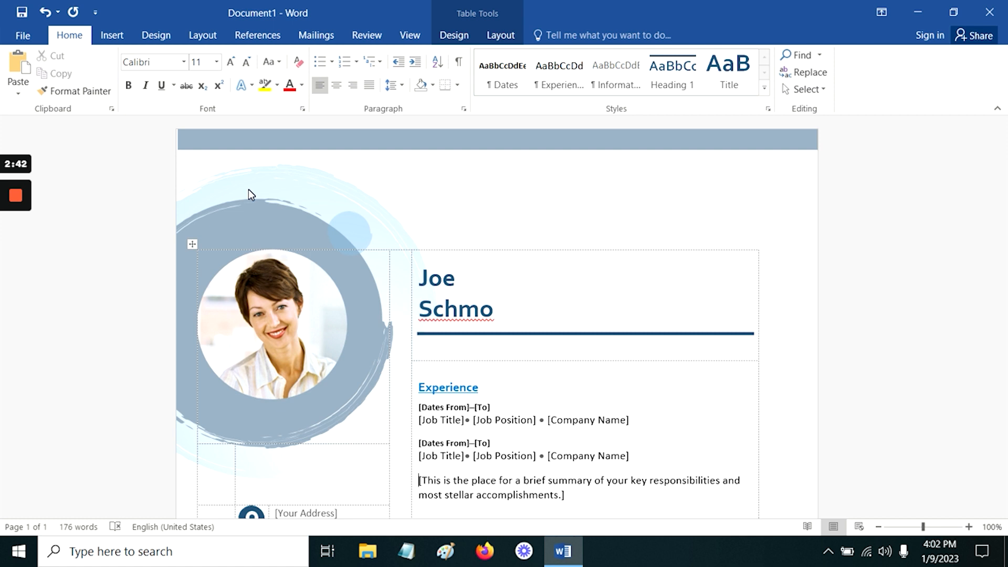
click(165, 37)
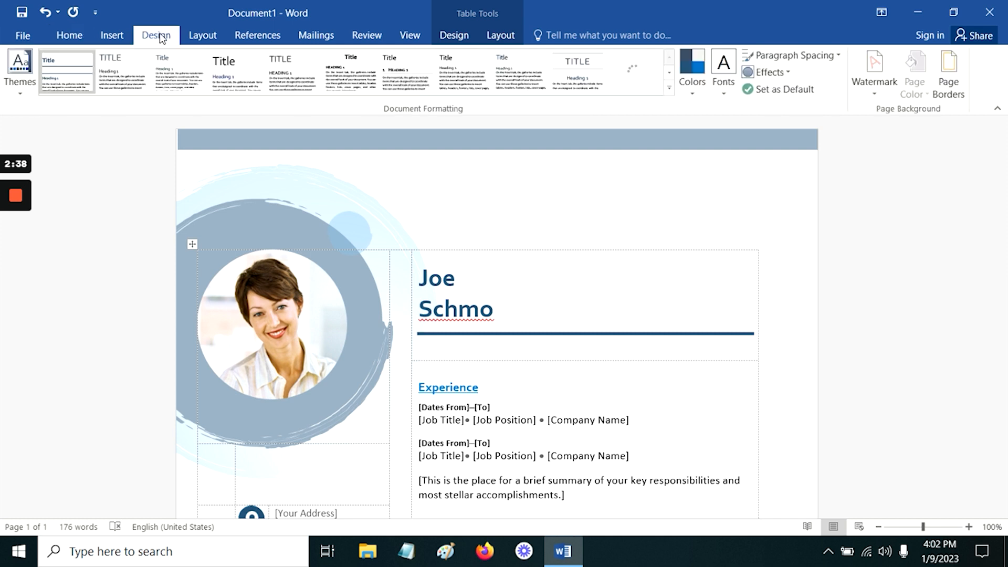
click(18, 89)
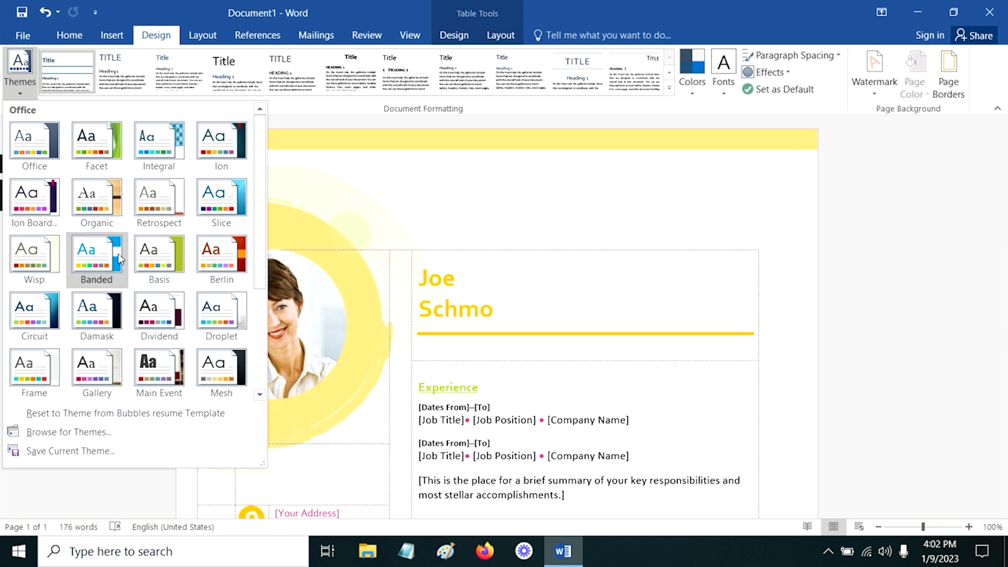
click(163, 317)
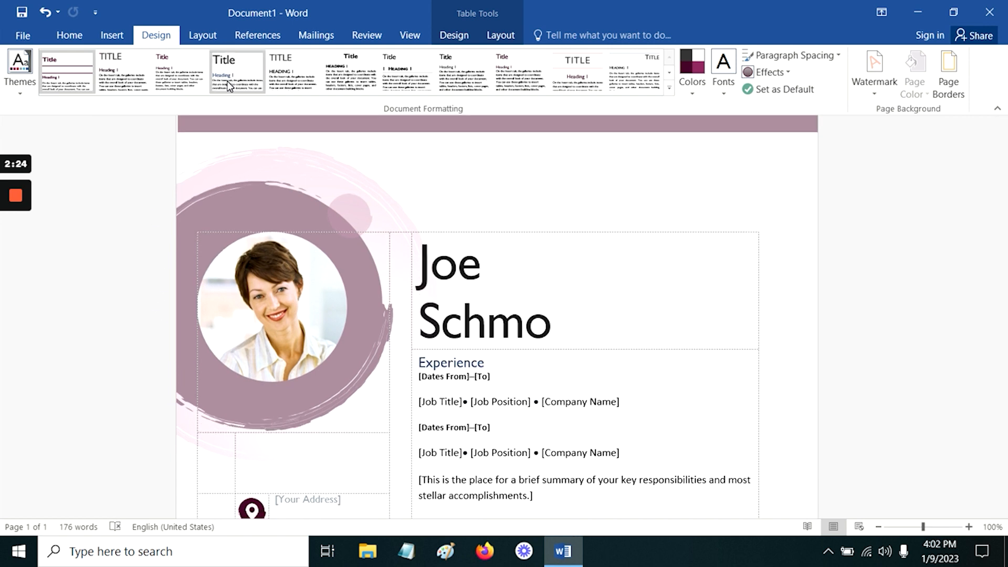
click(282, 82)
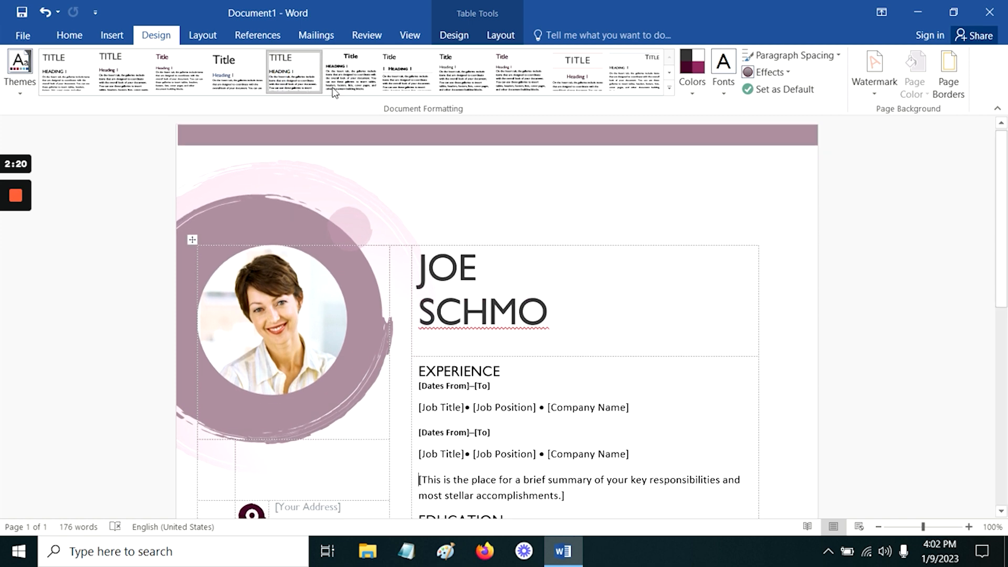
Step: Change the document's color scheme to Red Orange and its font set to Franklin Gothic
click(697, 89)
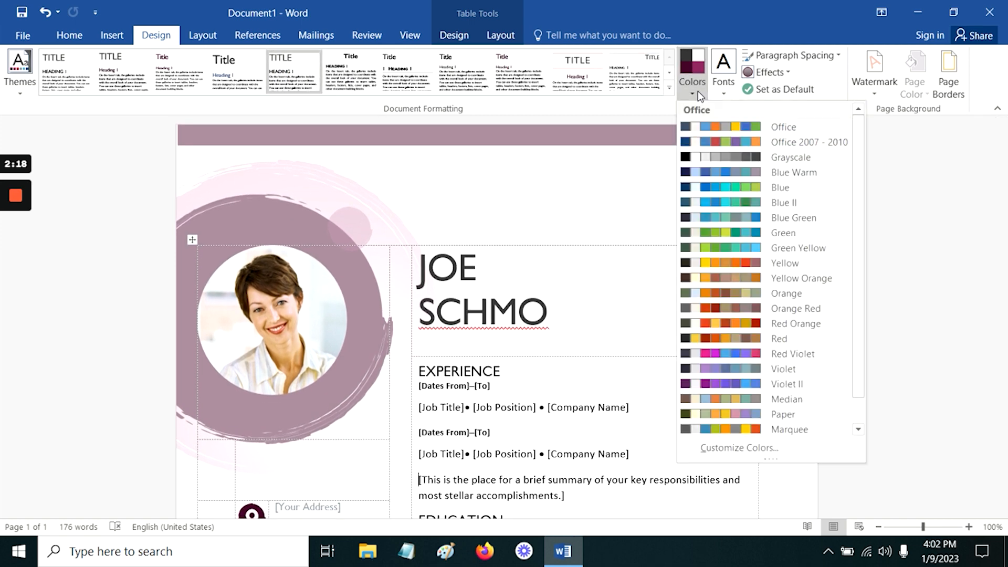
click(707, 324)
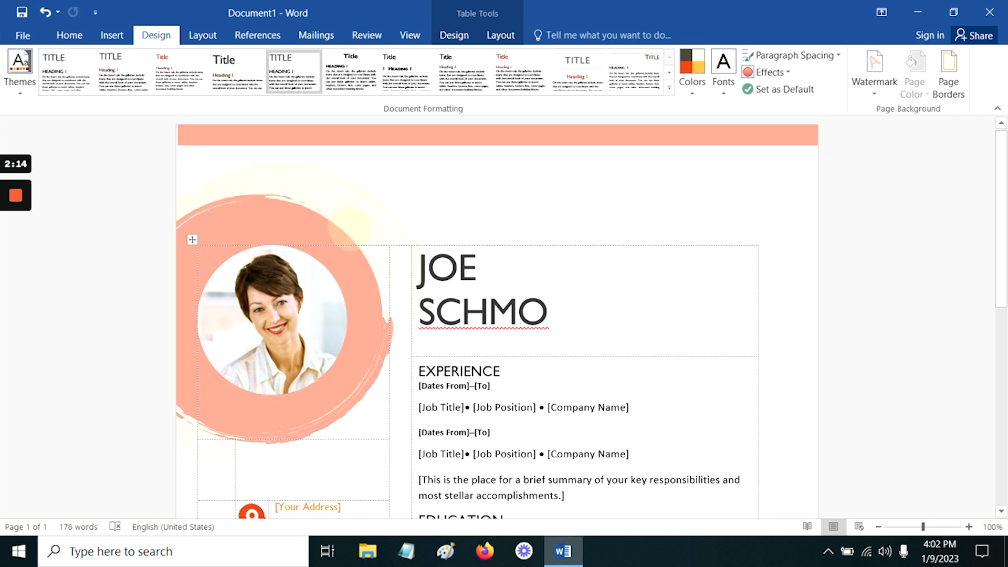
click(724, 86)
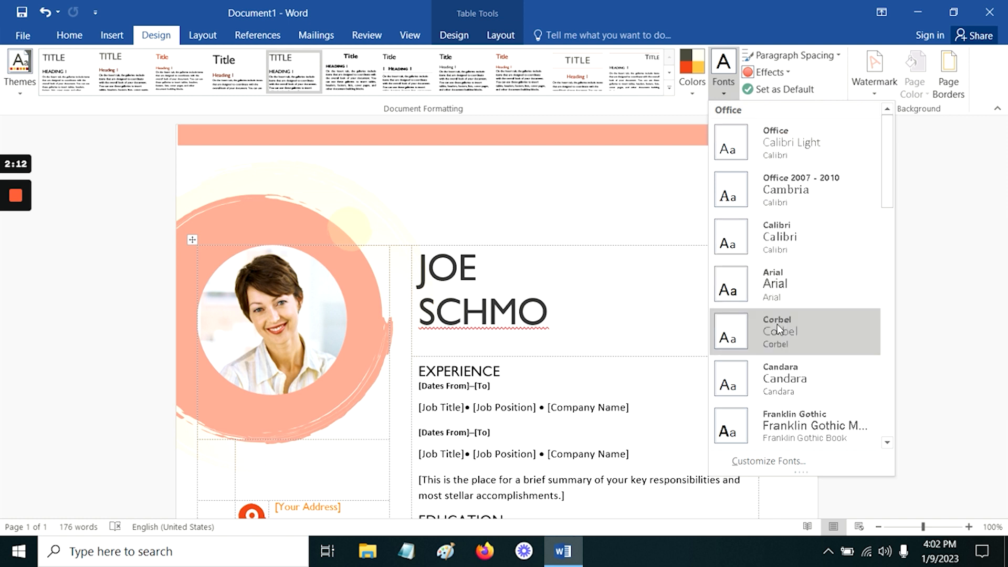
click(792, 425)
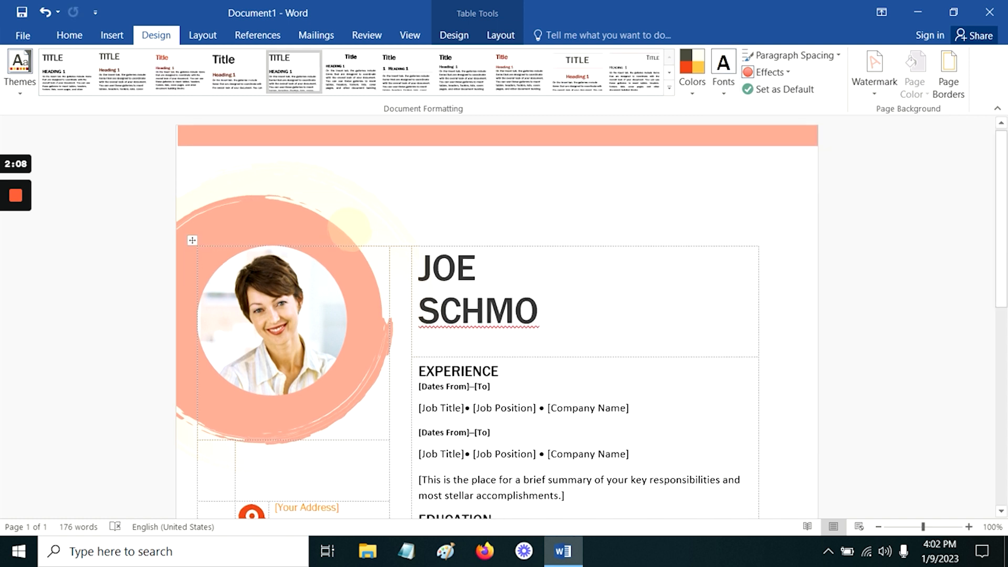
Step: Hide the gridlines of the resume's layout table and turn them back on
scroll(498, 315, down, 3)
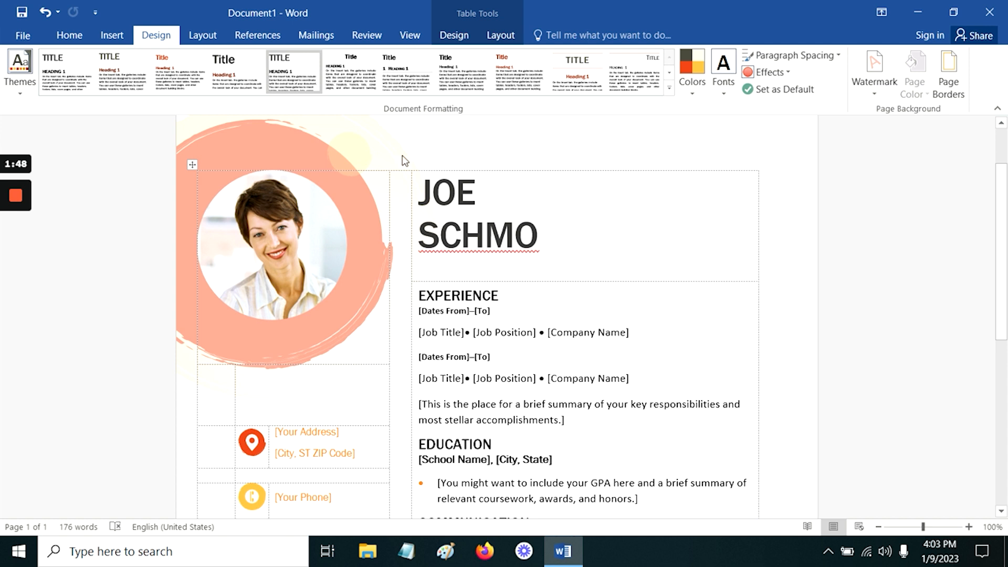
click(576, 339)
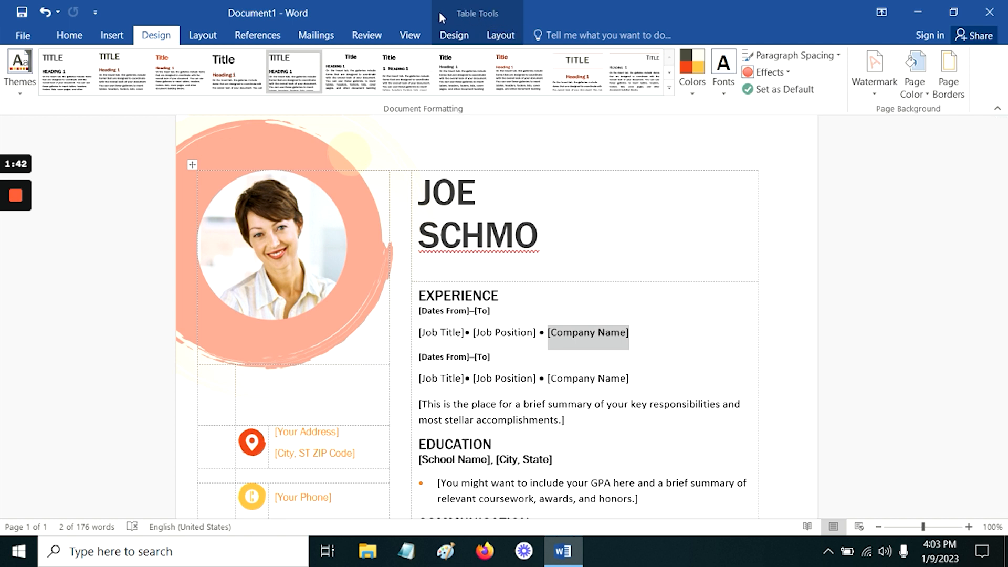
click(501, 38)
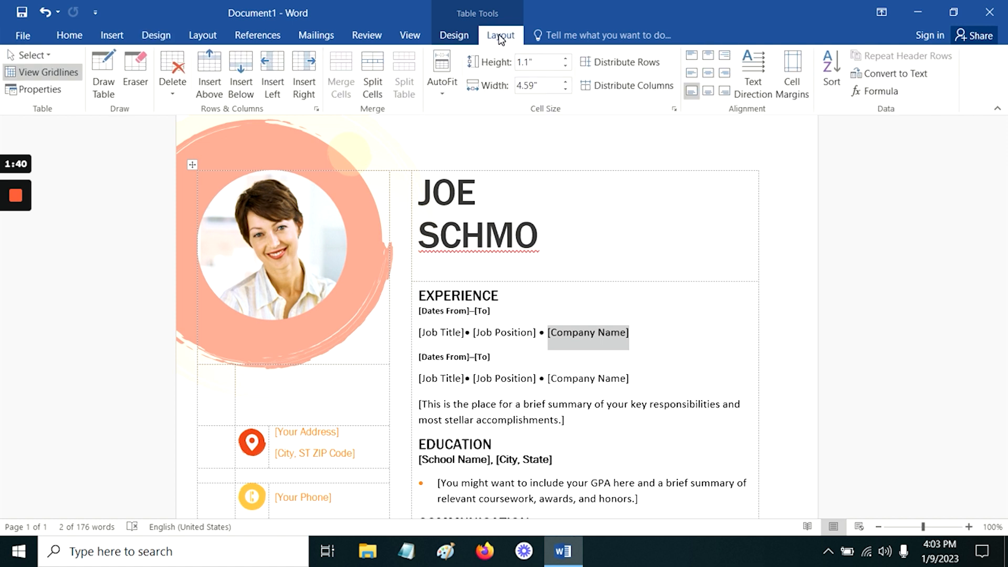
click(35, 76)
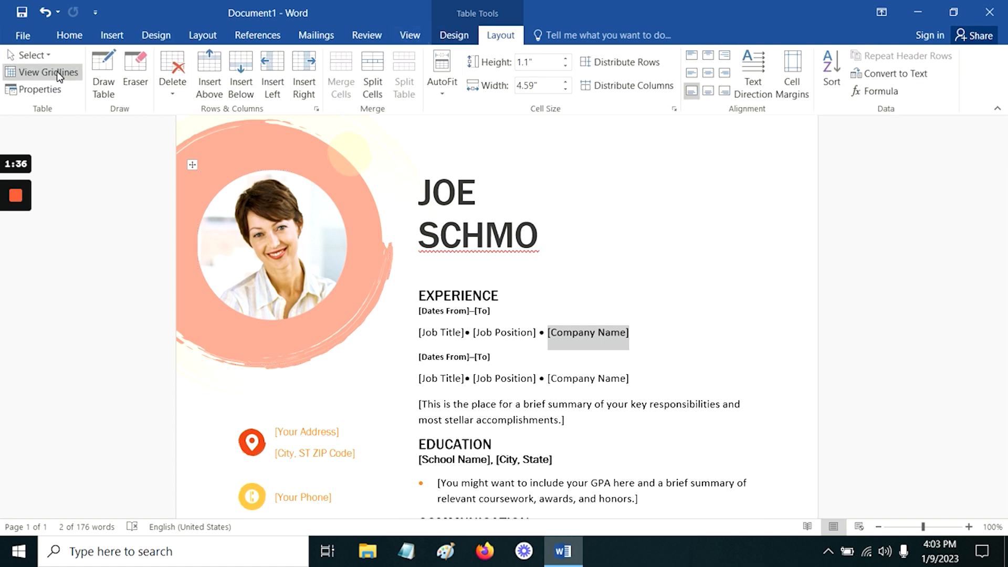
click(57, 74)
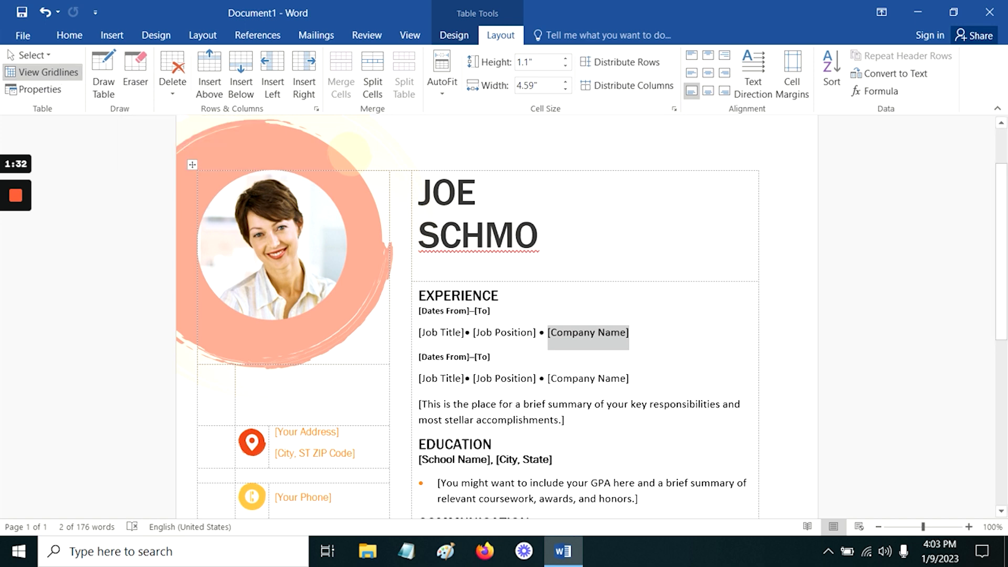
Step: Widen the name and Experience column by moving its border and the narrow spacer column's border toward the photo, and select whole columns
scroll(504, 315, down, 3)
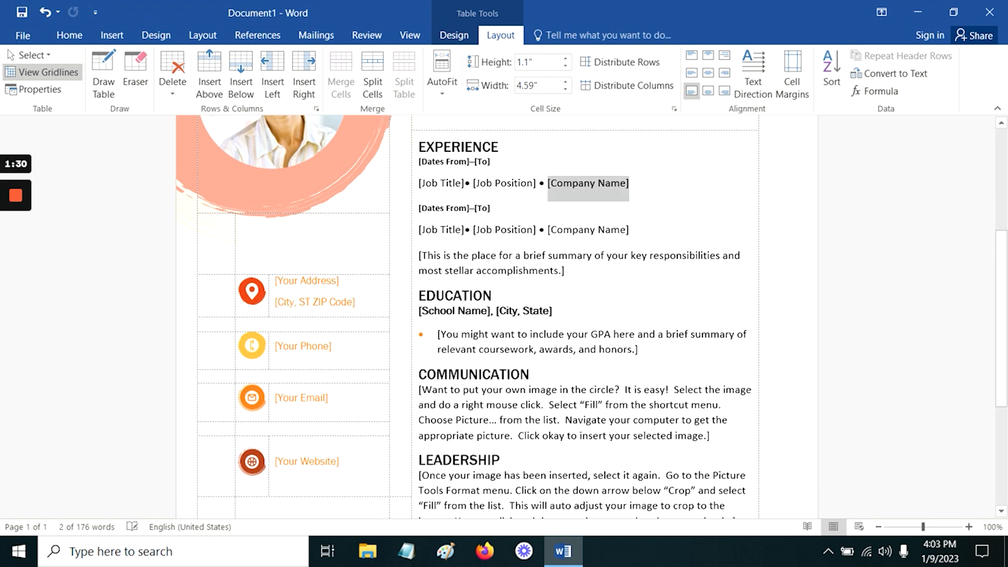
drag(411, 315, 405, 315)
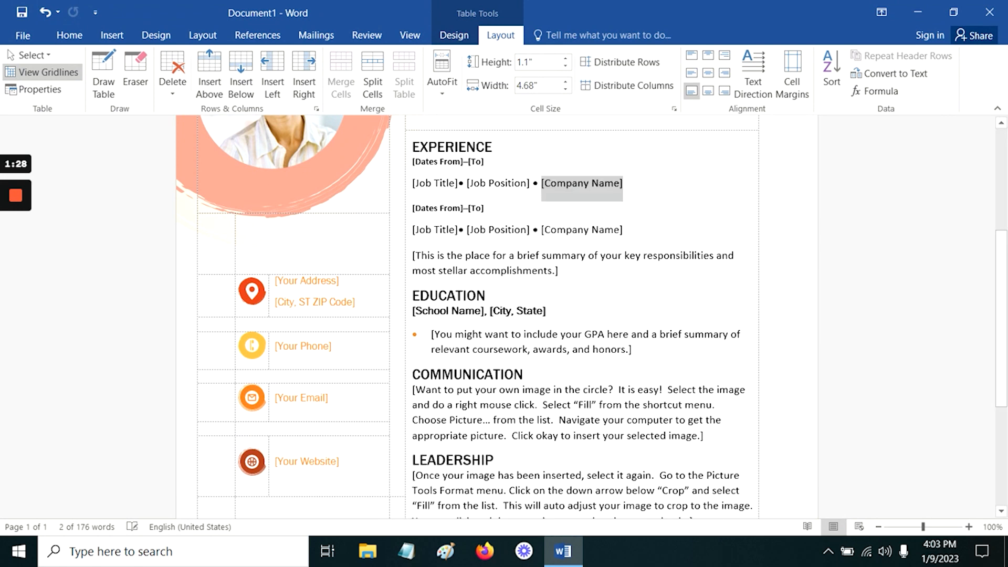
click(397, 315)
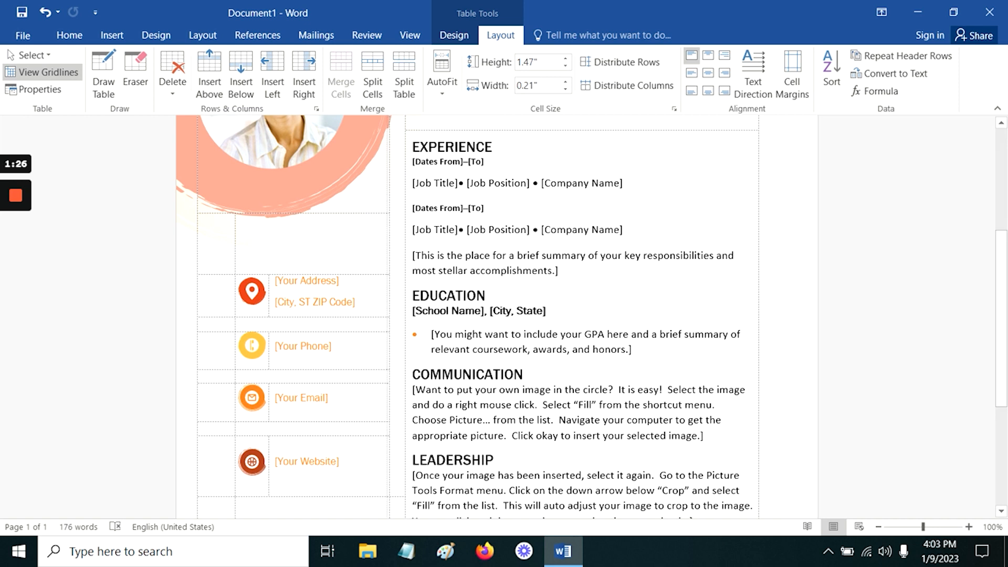
mouse_move(389, 263)
mouse_down()
mouse_move(367, 263)
mouse_move(387, 264)
mouse_up()
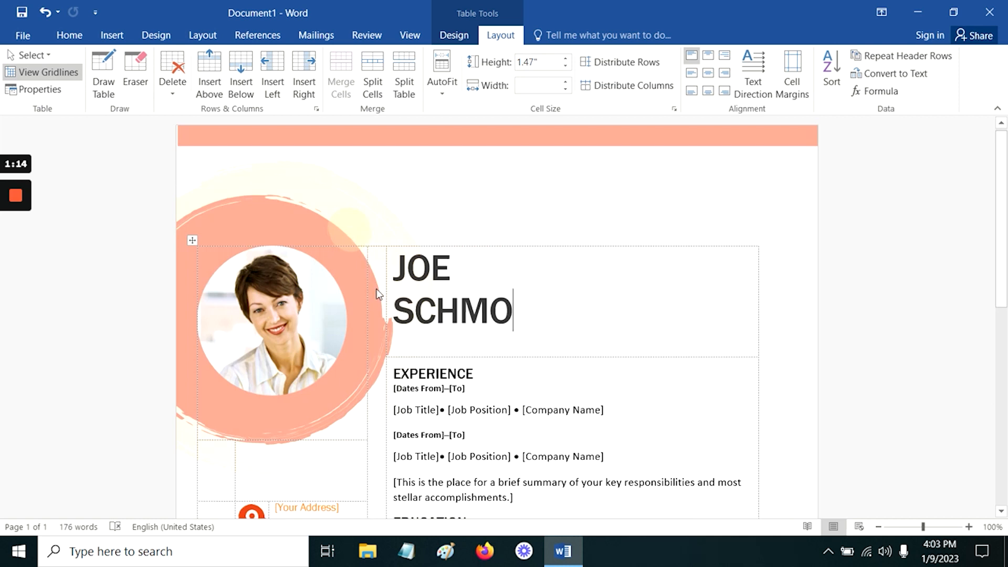
click(344, 240)
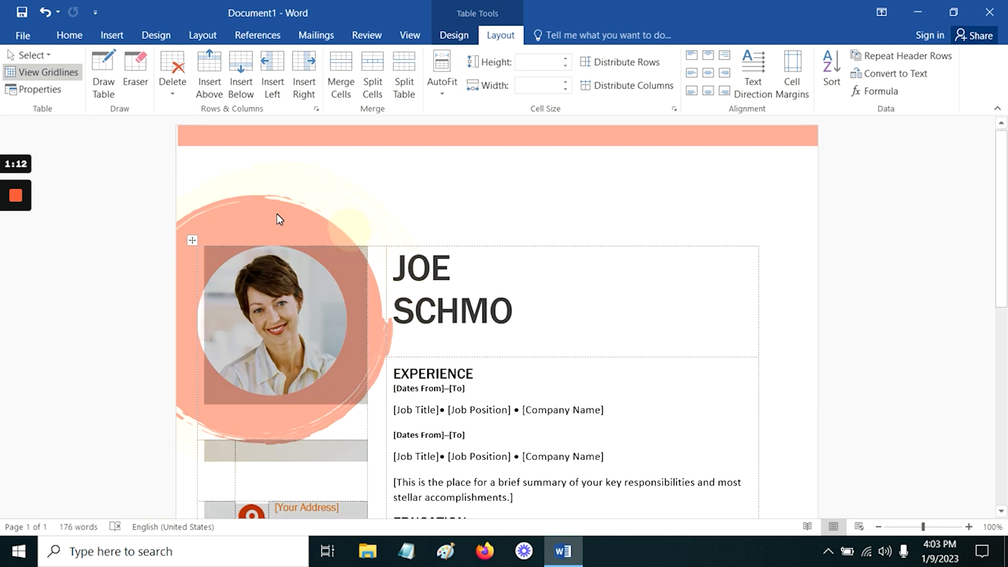
click(450, 182)
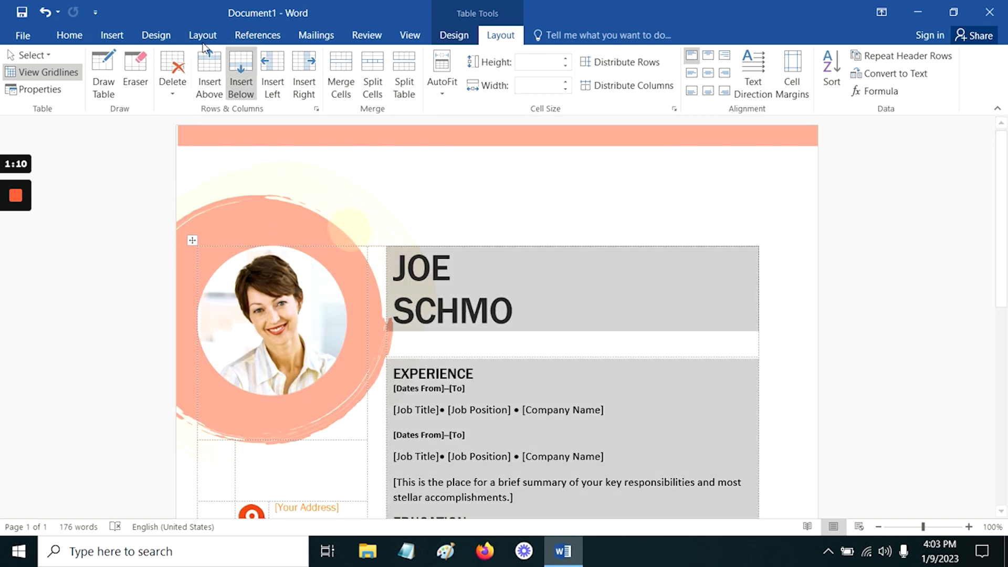
Step: Show the Selection pane listing the resume's graphic objects and open the header for editing
click(194, 34)
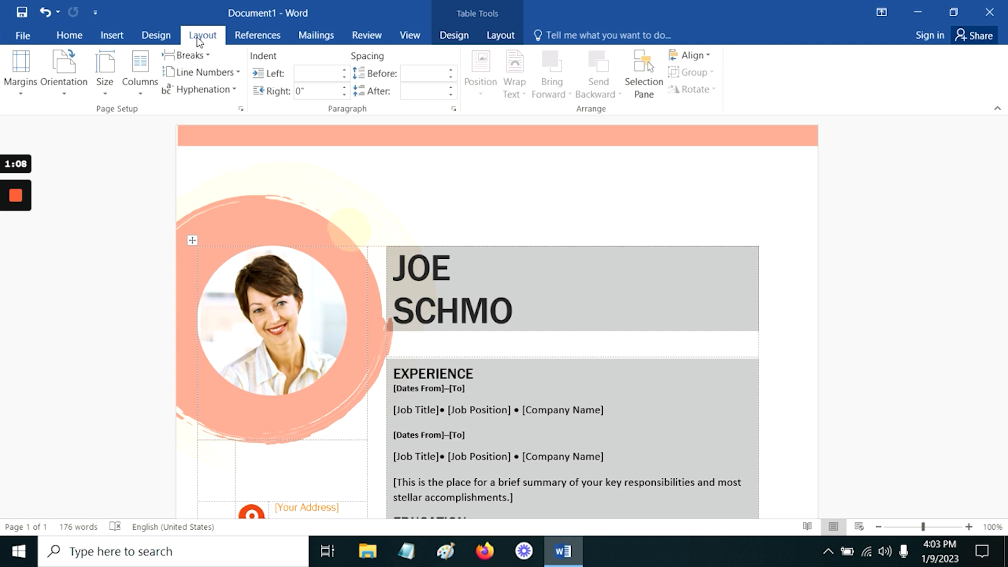
click(646, 66)
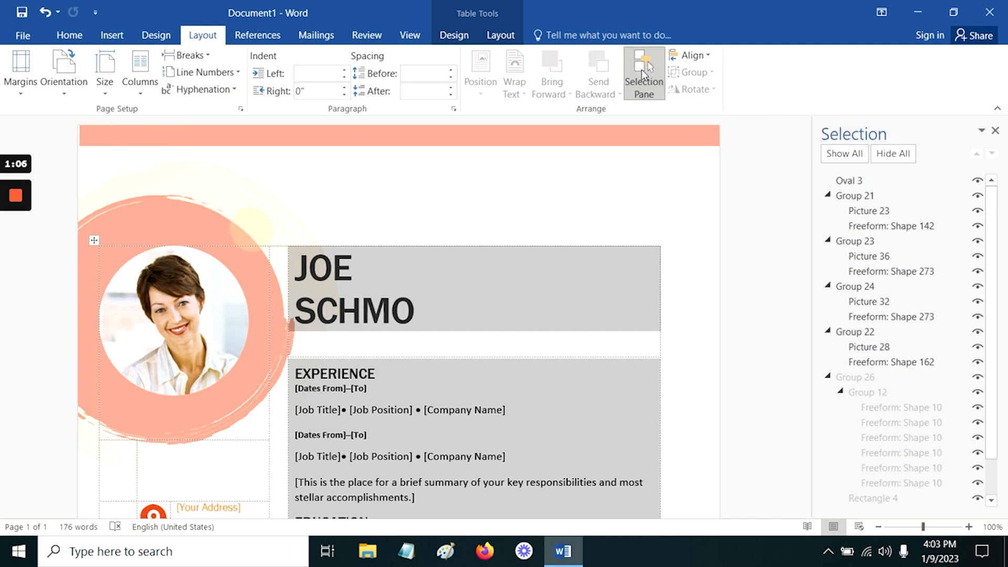
scroll(878, 368, down, 1)
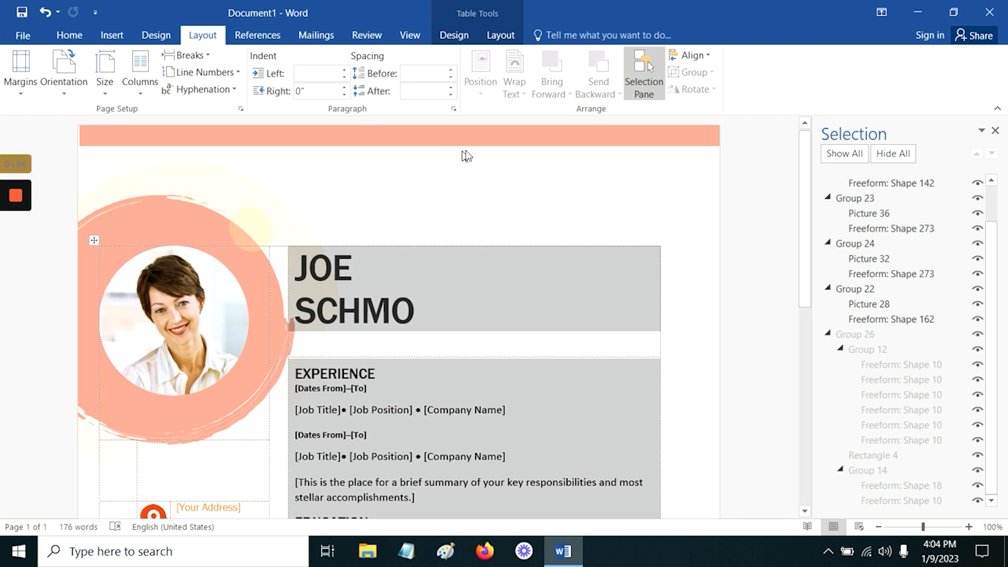
double_click(477, 159)
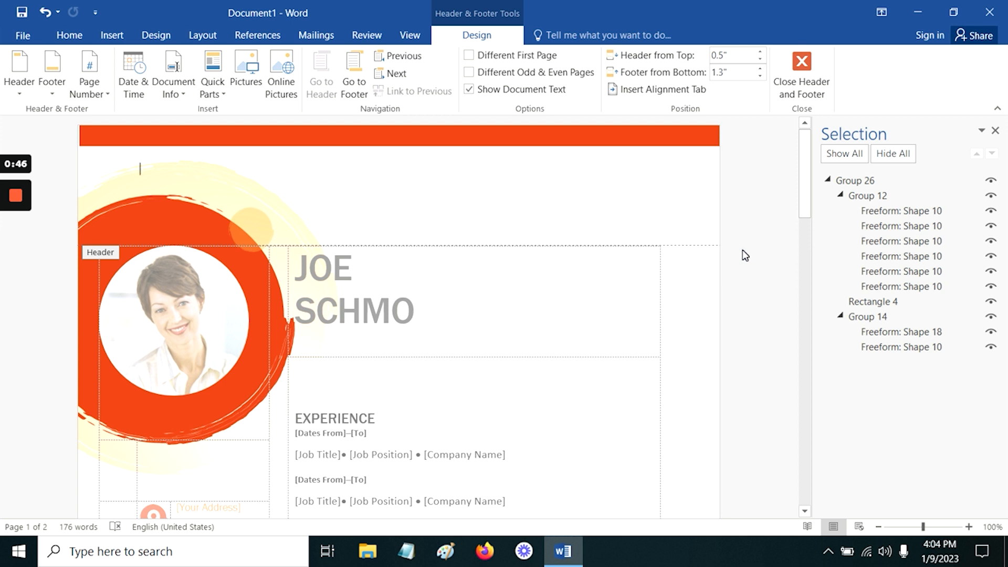
Step: Ungroup the header artwork, first Group 26 and then its nested groups Group 12 and Group 14, into separate shapes
click(869, 181)
click(901, 225)
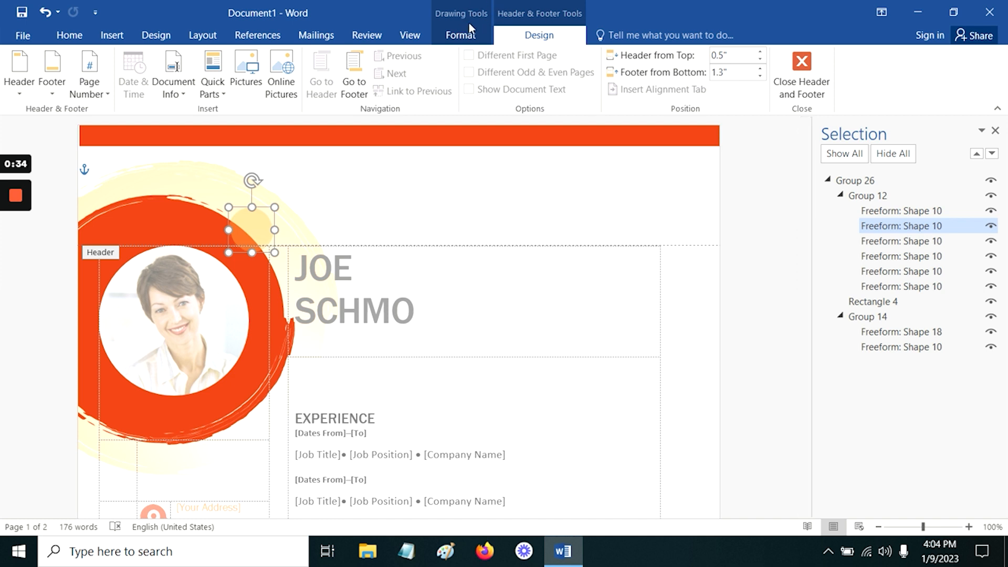
click(461, 37)
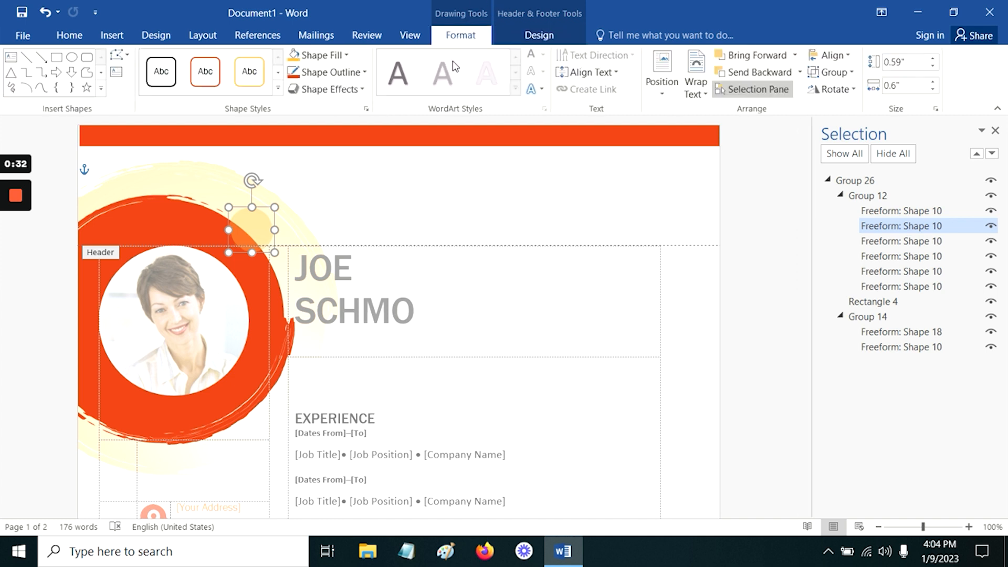
click(849, 72)
click(843, 112)
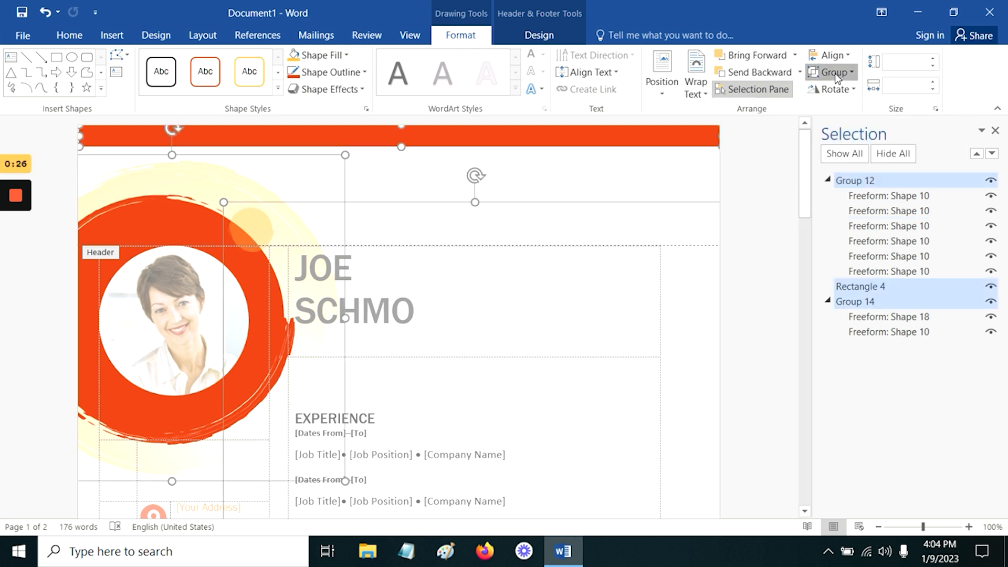
click(835, 73)
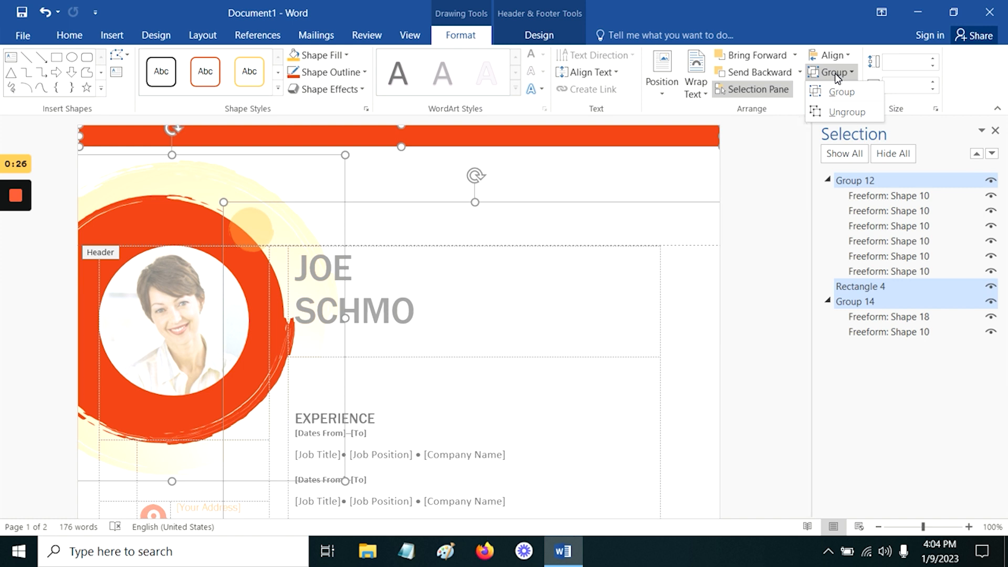
click(841, 112)
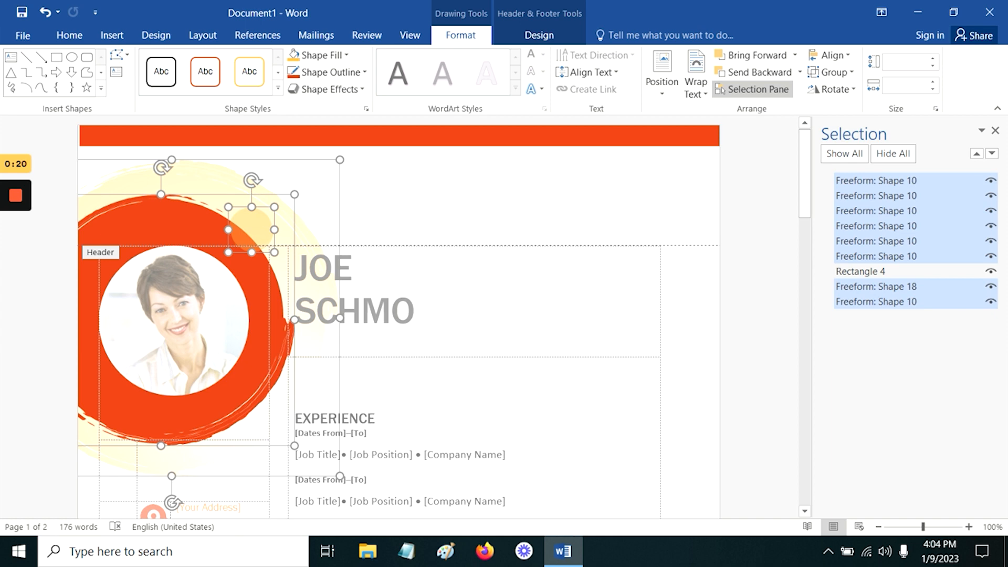
Step: Delete the small orange circle overlapping the upper edge of the large red ring in the header artwork
click(139, 168)
click(252, 230)
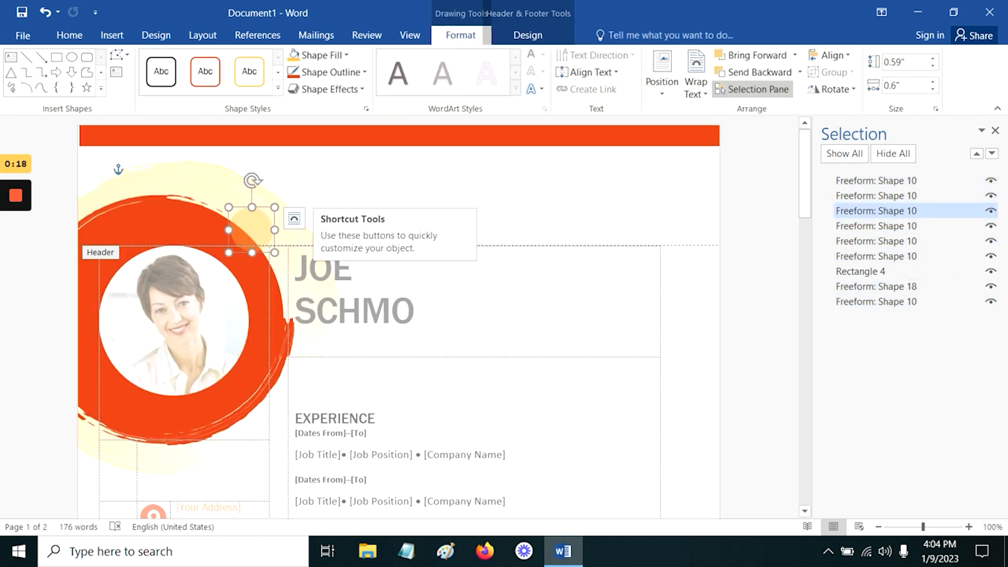
key(Delete)
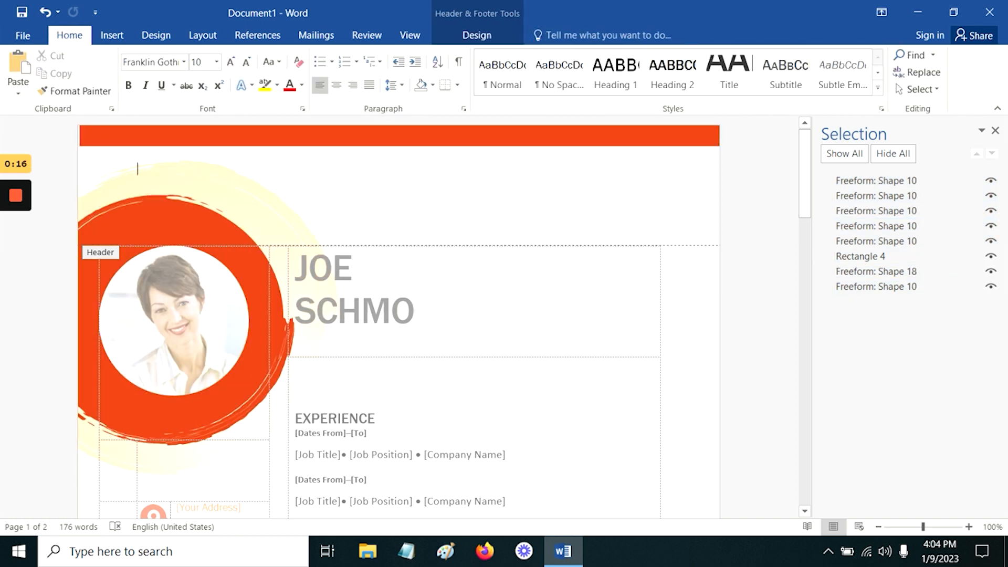